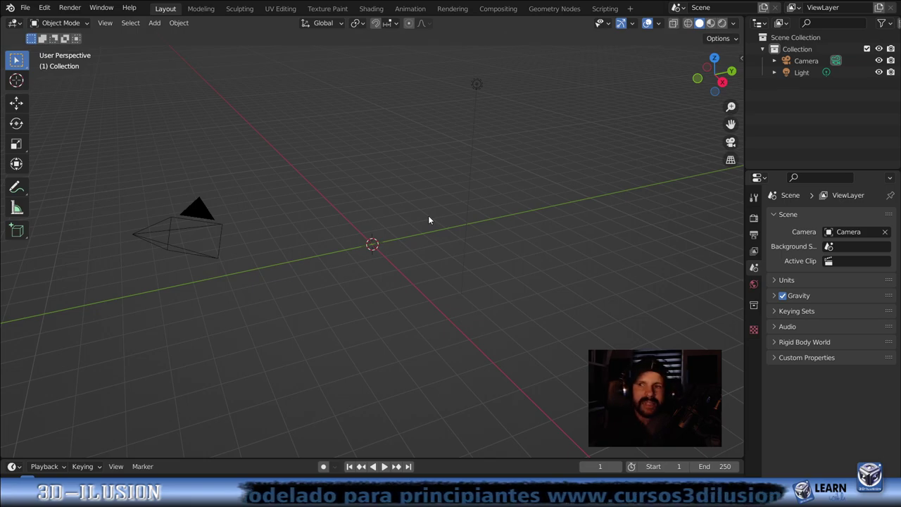
# Switch to Front Orthographic view and bring up the Add menu in the empty scene
pyautogui.press('KP_1')
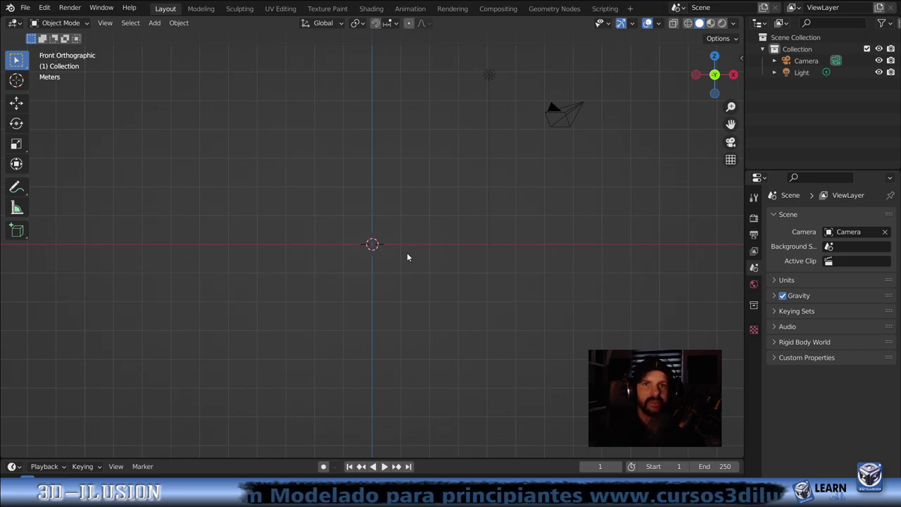
pyautogui.hotkey('shift', 'a')
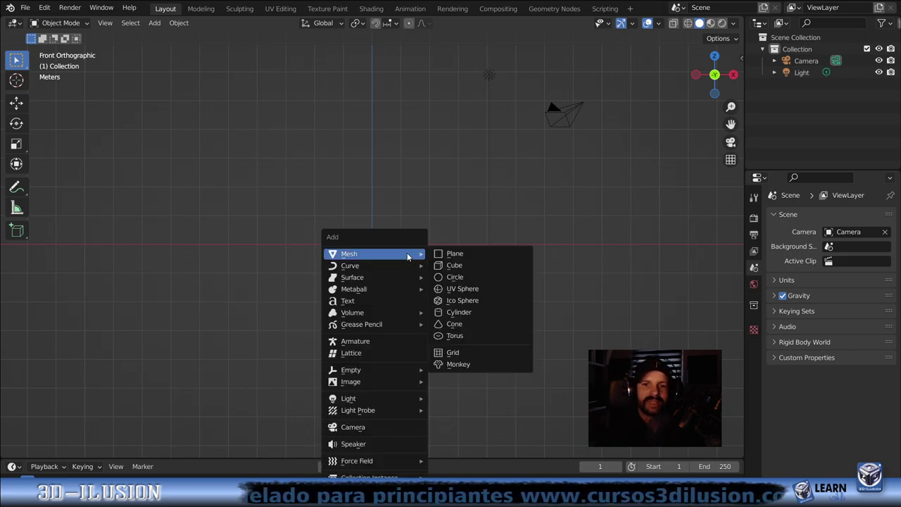
# Add a NURBS path, move it upward, and pull its middle control point into a peak
pyautogui.moveTo(350, 265)
pyautogui.click(458, 321)
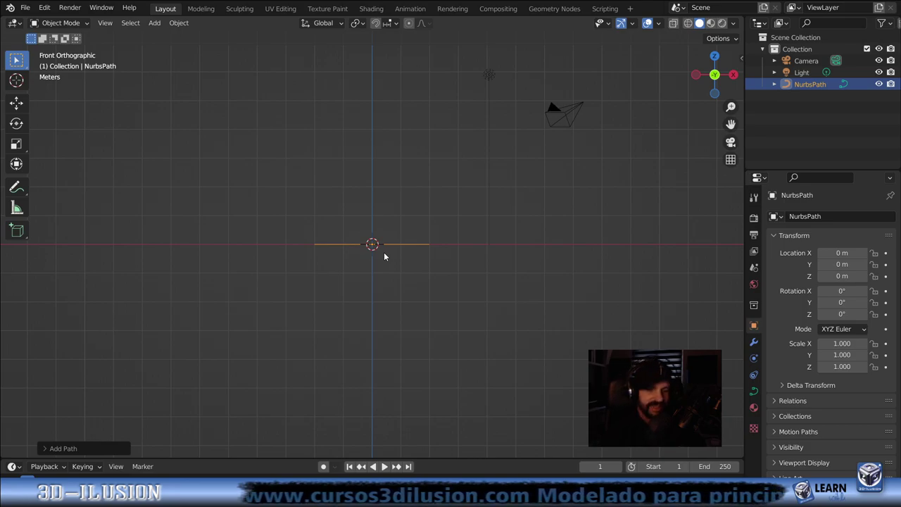
pyautogui.press('Tab')
pyautogui.scroll(2, 383, 253)
pyautogui.scroll(4, 381, 254)
pyautogui.scroll(1, 380, 255)
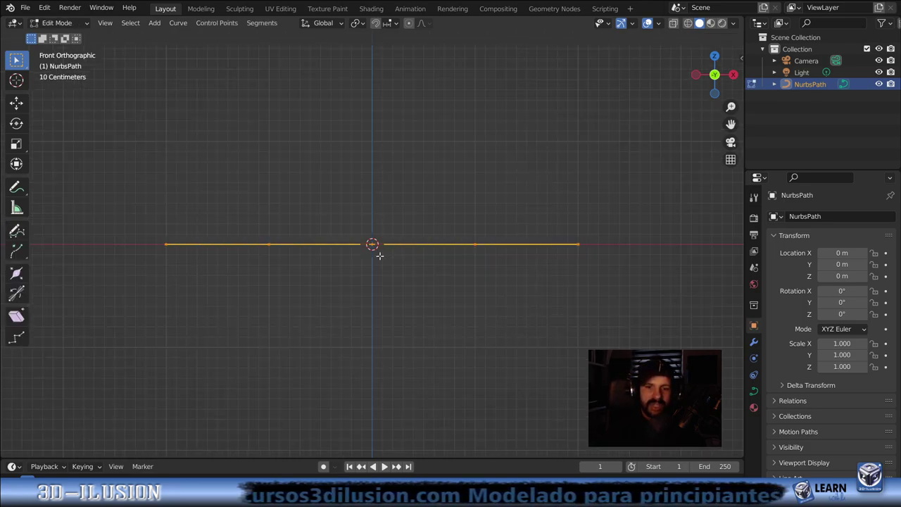
pyautogui.press('g')
pyautogui.click(394, 203)
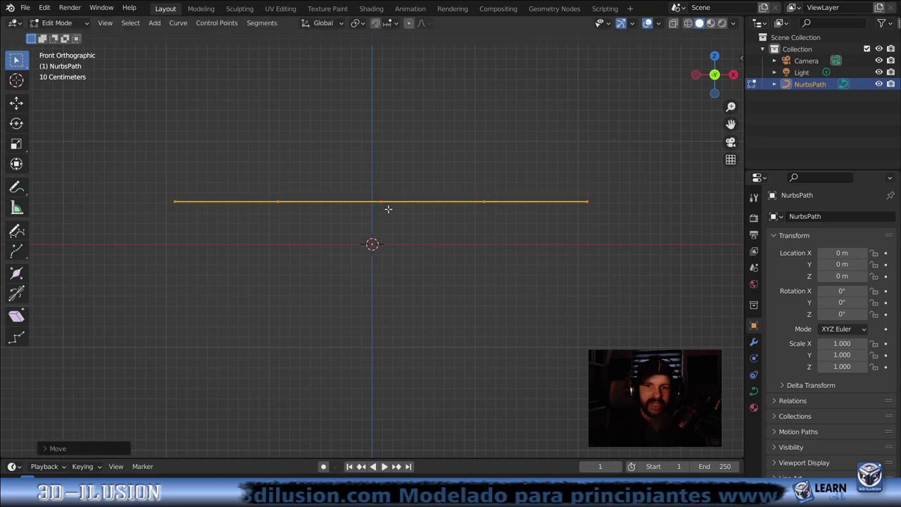
pyautogui.press('g')
pyautogui.click(386, 90)
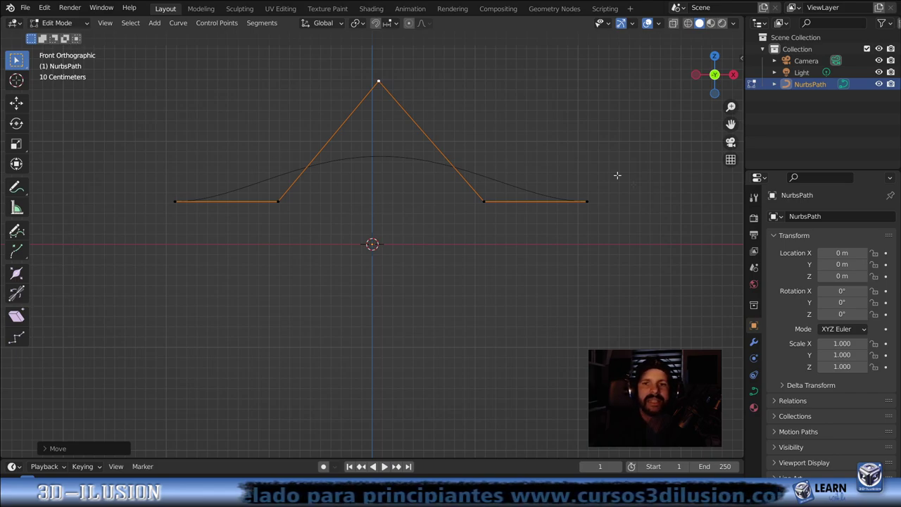
# Extrude a new point from each end of the path and show its curve data settings
pyautogui.click(587, 201)
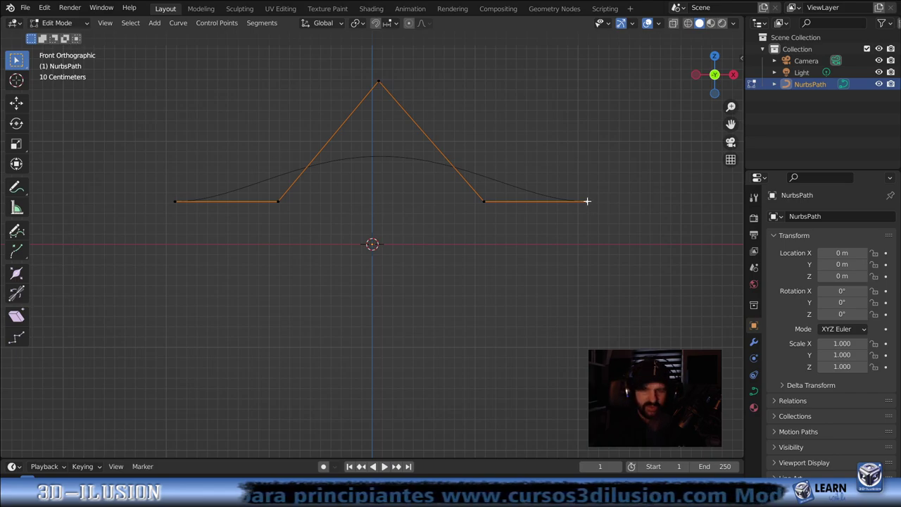
pyautogui.press('e')
pyautogui.click(651, 162)
pyautogui.click(148, 207)
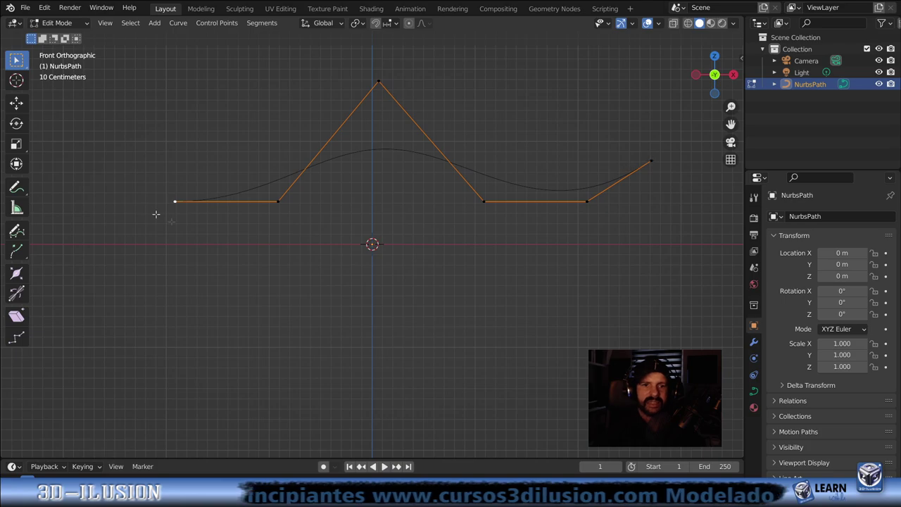
pyautogui.press('e')
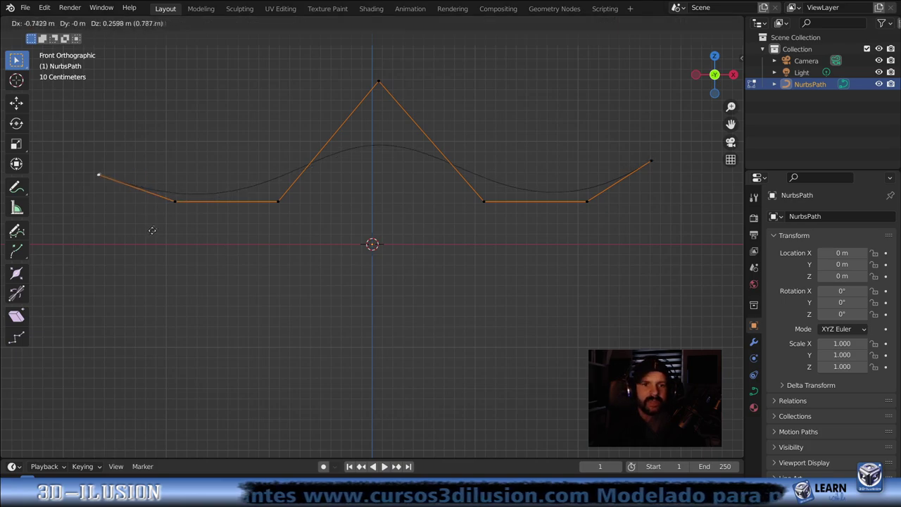
pyautogui.click(155, 233)
pyautogui.click(754, 393)
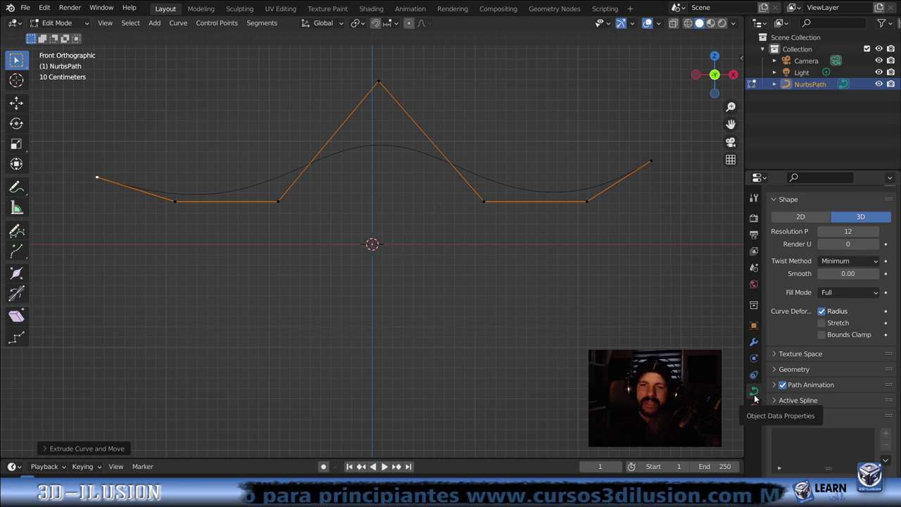
# Give the path a 0.06 m bevel depth so it becomes a round tube
pyautogui.scroll(1, 832, 328)
pyautogui.scroll(-1, 831, 328)
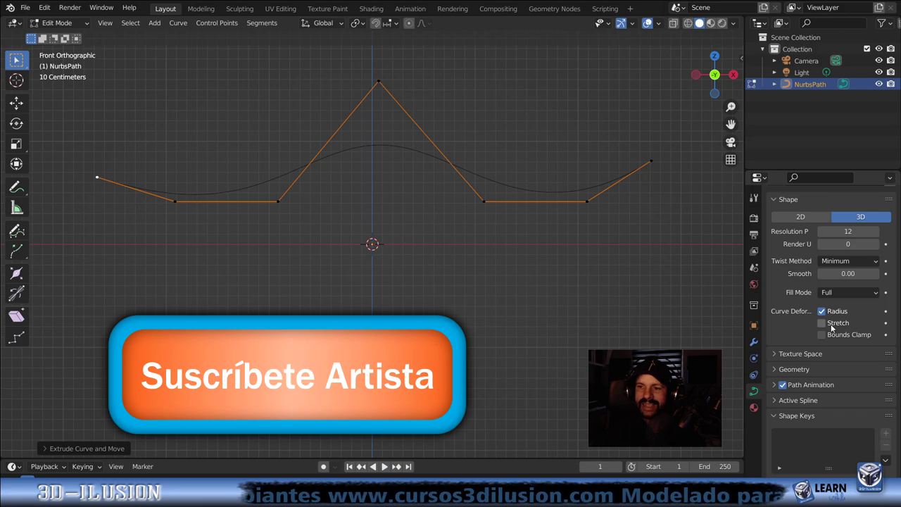
pyautogui.click(774, 370)
pyautogui.scroll(-5, 791, 381)
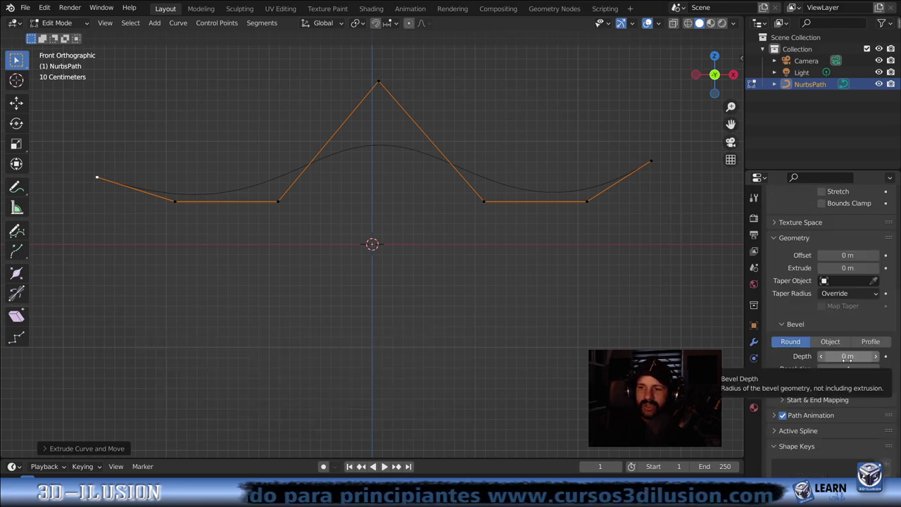
pyautogui.moveTo(845, 357); pyautogui.dragTo(852, 357)
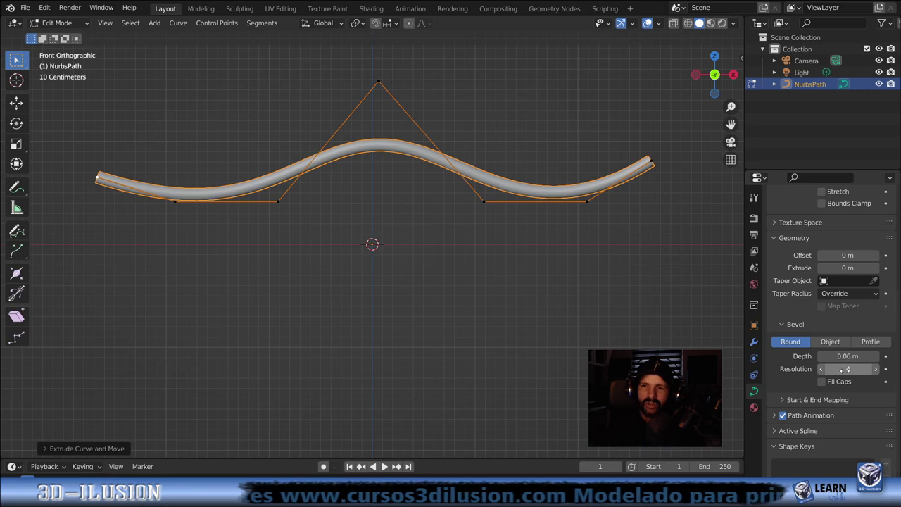
pyautogui.moveTo(676, 231)
pyautogui.mouseDown(button='middle')
pyautogui.moveTo(541, 251)
pyautogui.moveTo(563, 236)
pyautogui.mouseUp(button='middle')
# Set the bevel resolution to 3 and inspect the wavy tube from new angles
pyautogui.scroll(5, 570, 242)
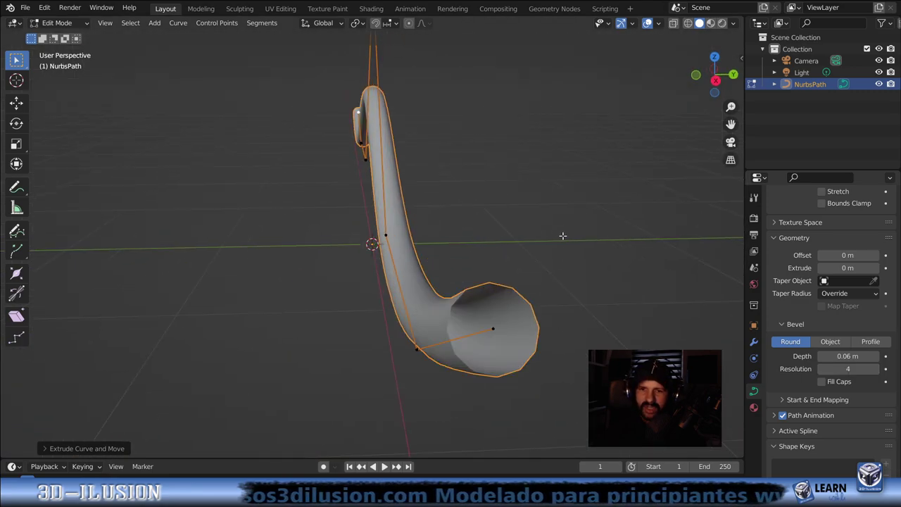
pyautogui.click(877, 369)
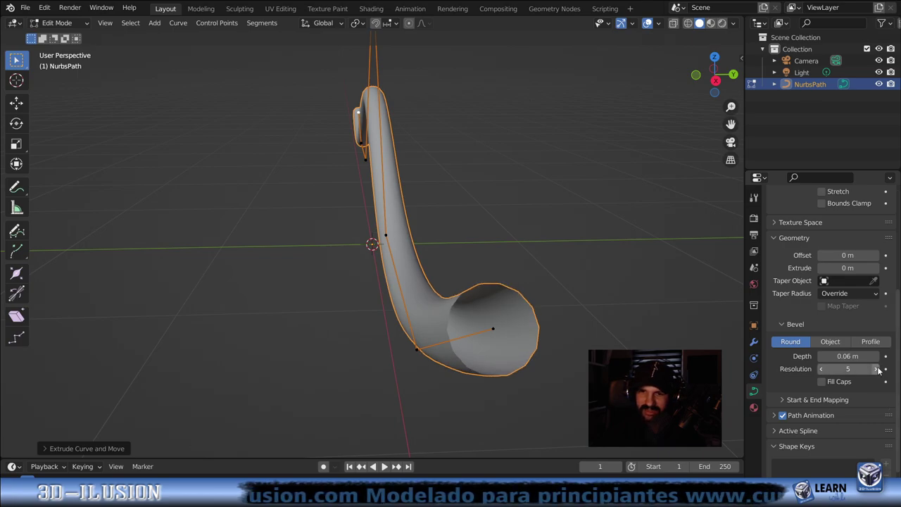
pyautogui.doubleClick(822, 369)
pyautogui.scroll(-4, 458, 295)
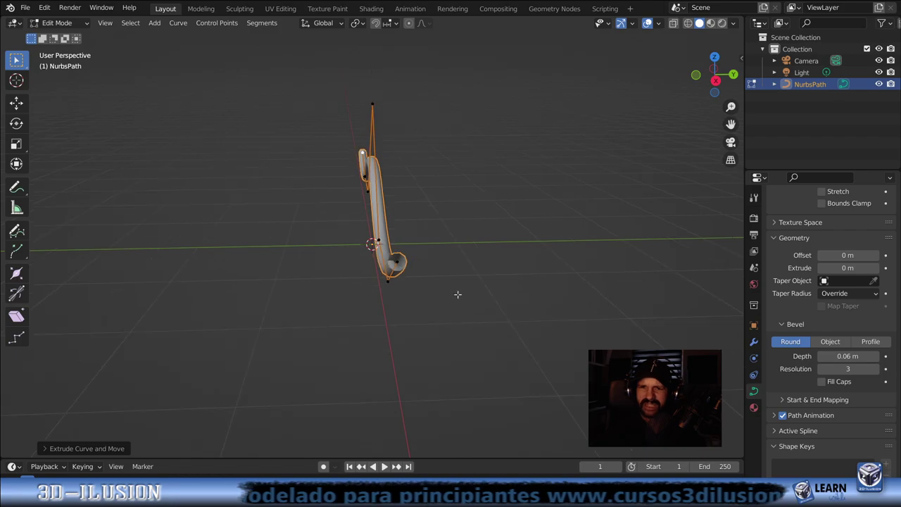
pyautogui.moveTo(457, 295); pyautogui.dragTo(542, 299, button='middle')
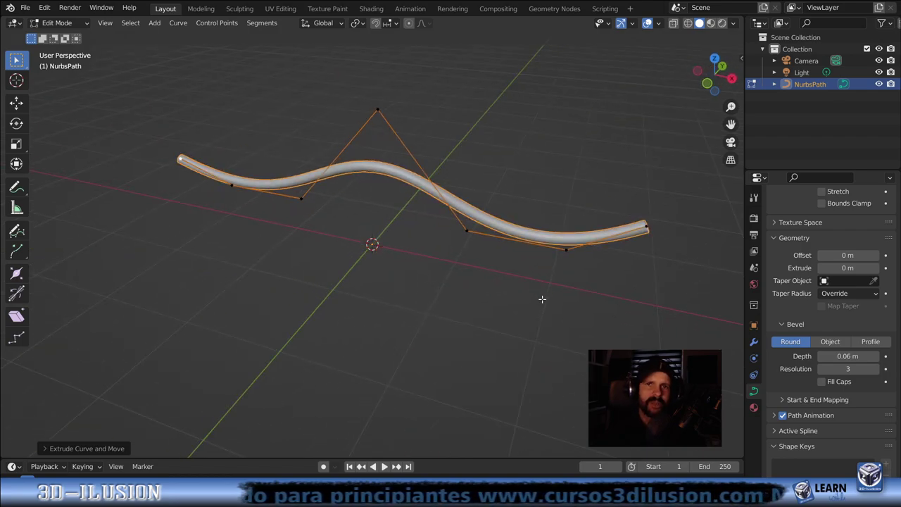
pyautogui.moveTo(542, 299)
pyautogui.mouseDown(button='middle')
pyautogui.moveTo(415, 262)
pyautogui.moveTo(476, 233)
pyautogui.mouseUp(button='middle')
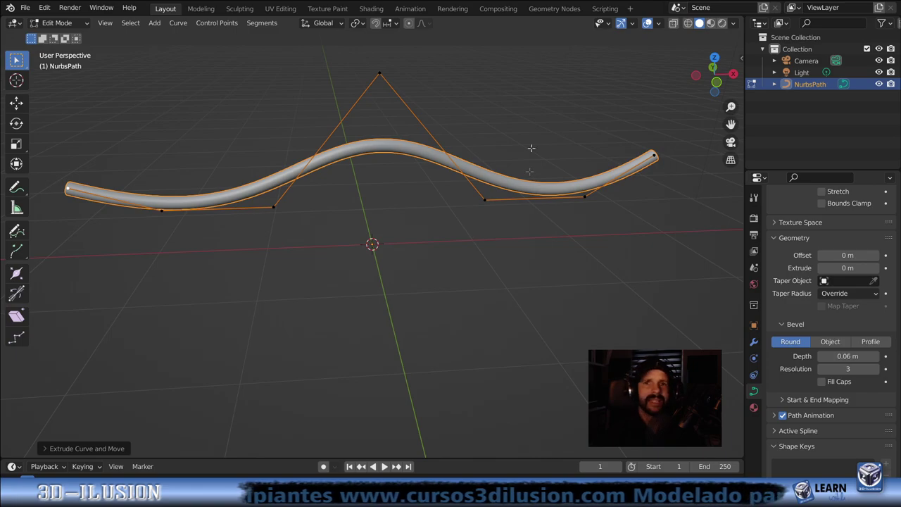
pyautogui.click(371, 8)
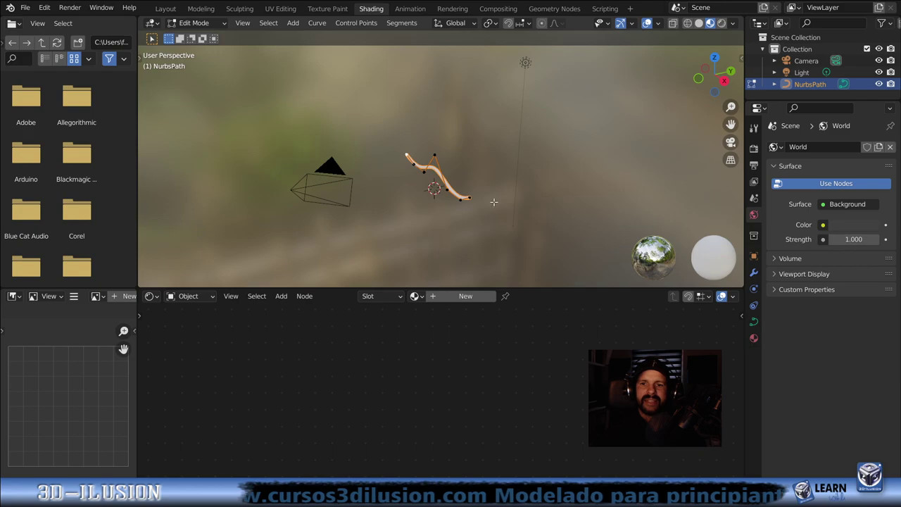
# In the Shading workspace, set the world background colour to black
pyautogui.press('KP_1')
pyautogui.scroll(3, 494, 201)
pyautogui.scroll(3, 495, 201)
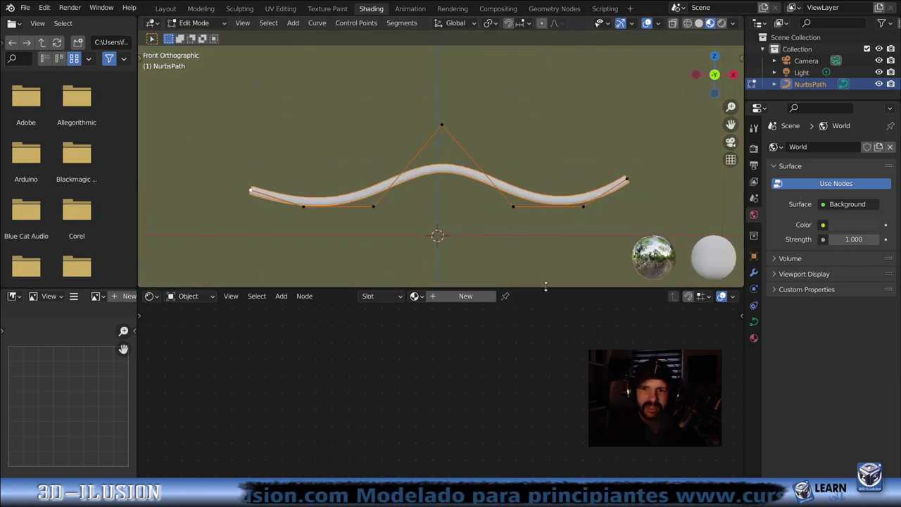
pyautogui.moveTo(545, 288); pyautogui.dragTo(524, 176)
pyautogui.scroll(2, 500, 137)
pyautogui.scroll(-3, 622, 145)
pyautogui.scroll(-2, 576, 119)
pyautogui.scroll(3, 576, 118)
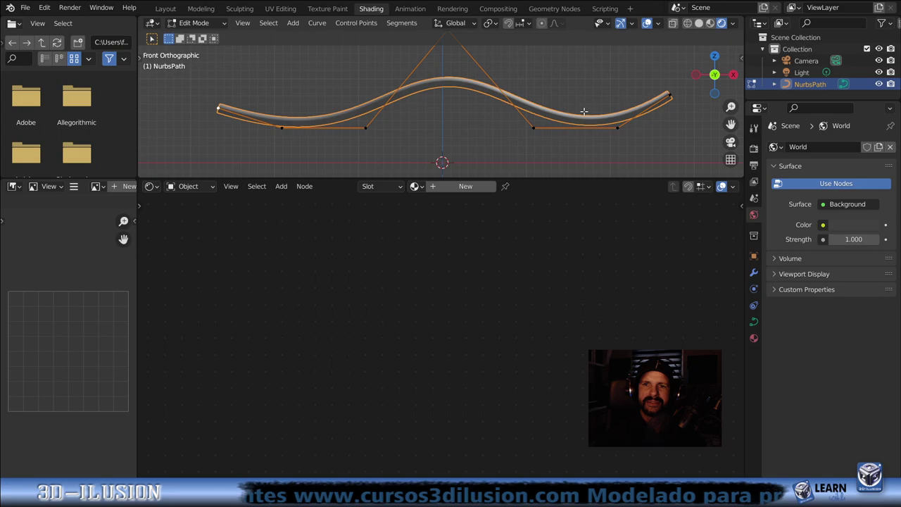
pyautogui.scroll(2, 584, 110)
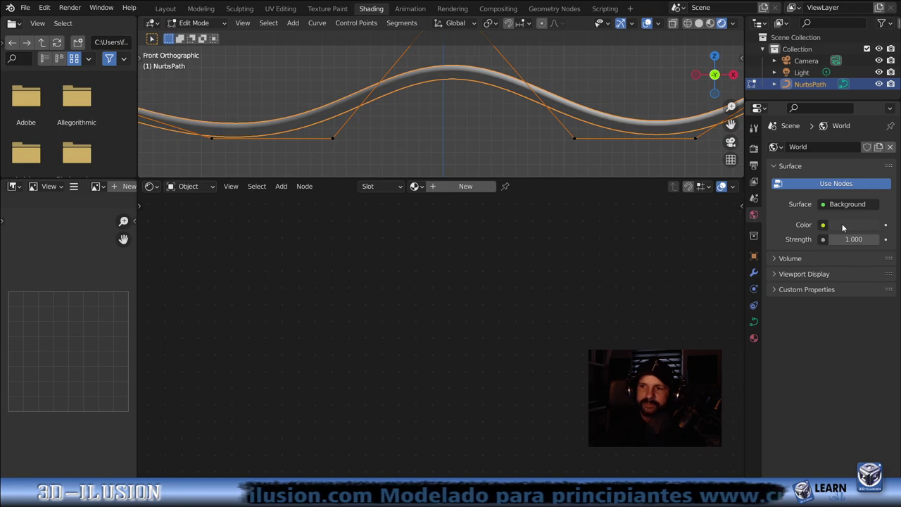
pyautogui.click(845, 225)
pyautogui.moveTo(872, 124); pyautogui.dragTo(870, 142)
pyautogui.press('KP_Decimal')
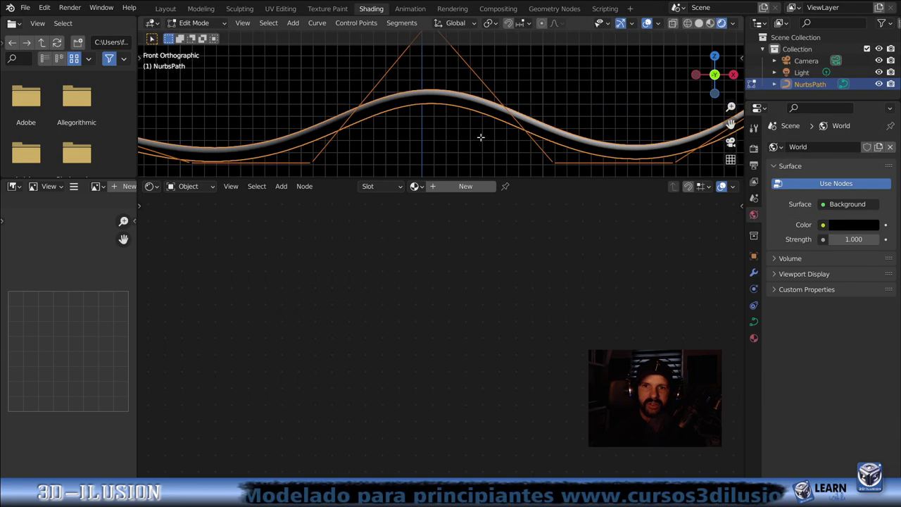
pyautogui.scroll(-1, 480, 137)
pyautogui.scroll(-6, 481, 137)
pyautogui.scroll(-1, 485, 132)
# Back in the Layout workspace, return to Object Mode and select the light
pyautogui.click(168, 8)
pyautogui.moveTo(239, 61)
pyautogui.mouseDown(button='middle')
pyautogui.moveTo(390, 157)
pyautogui.moveTo(459, 135)
pyautogui.mouseUp(button='middle')
pyautogui.scroll(-3, 458, 132)
pyautogui.scroll(-2, 454, 127)
pyautogui.press('Tab')
pyautogui.click(454, 121)
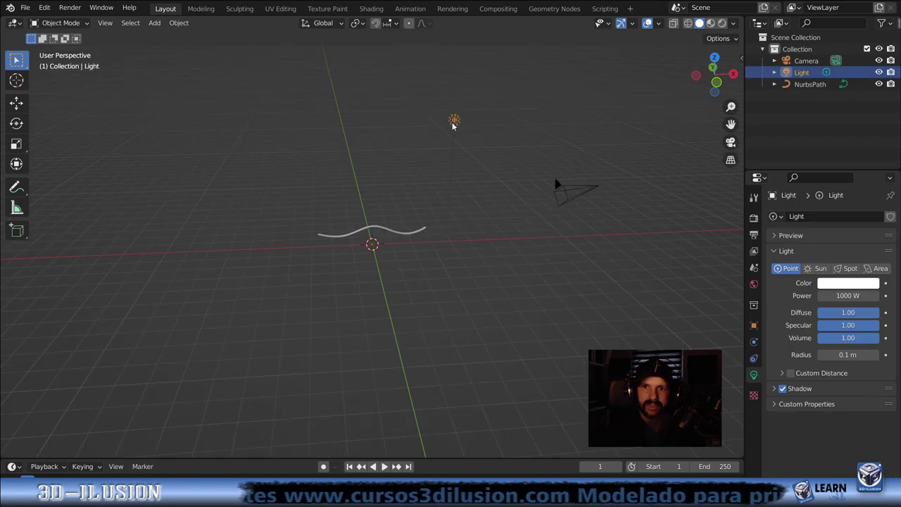
# Turn the light into a sun lamp with strength 2 and preview rendered lighting
pyautogui.click(819, 269)
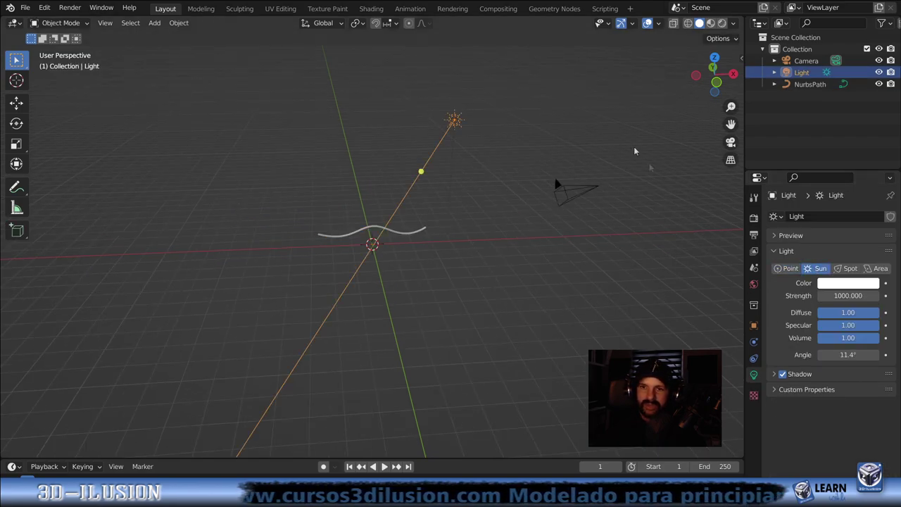
pyautogui.click(722, 23)
pyautogui.scroll(5, 440, 215)
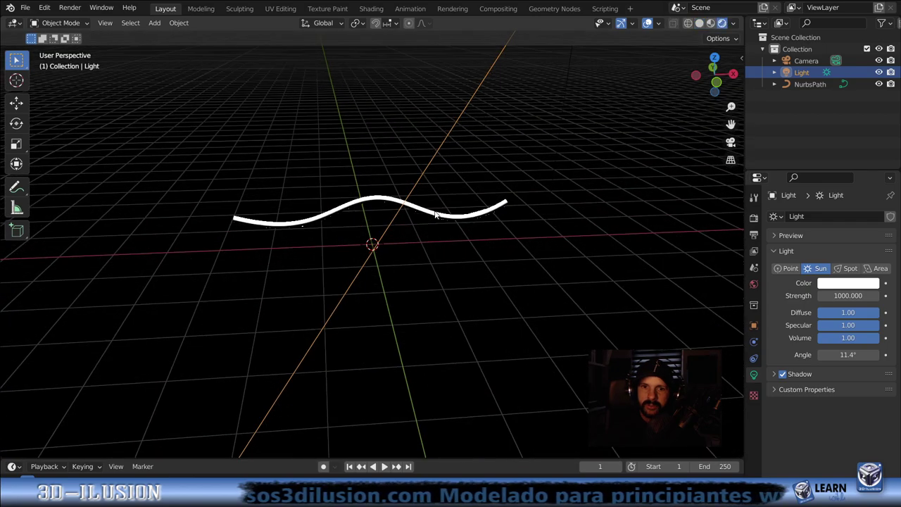
pyautogui.scroll(3, 440, 215)
pyautogui.click(835, 296)
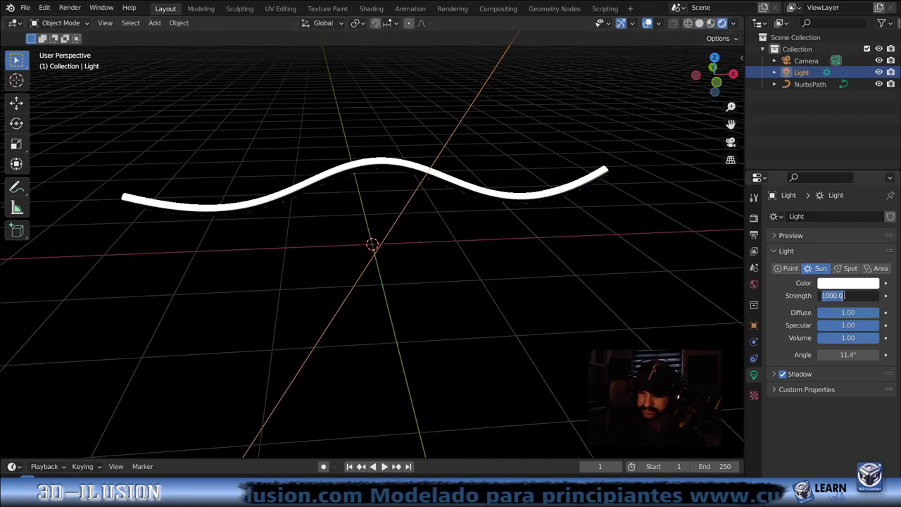
pyautogui.write('2')
pyautogui.press('Return')
pyautogui.scroll(-2, 525, 235)
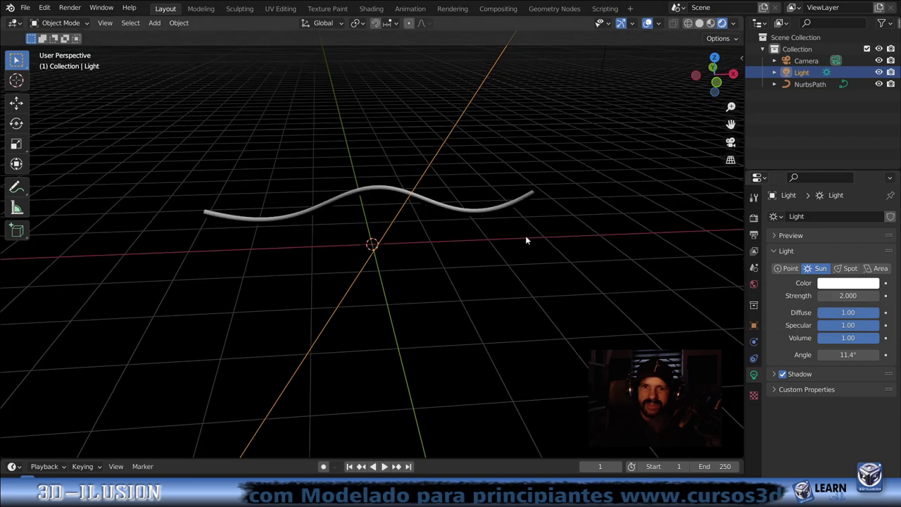
pyautogui.scroll(-2, 525, 240)
# Duplicate the sun as Light.001, aim it from the opposite side, and dim it to 0.780
pyautogui.hotkey('shift', 'd')
pyautogui.click(286, 88)
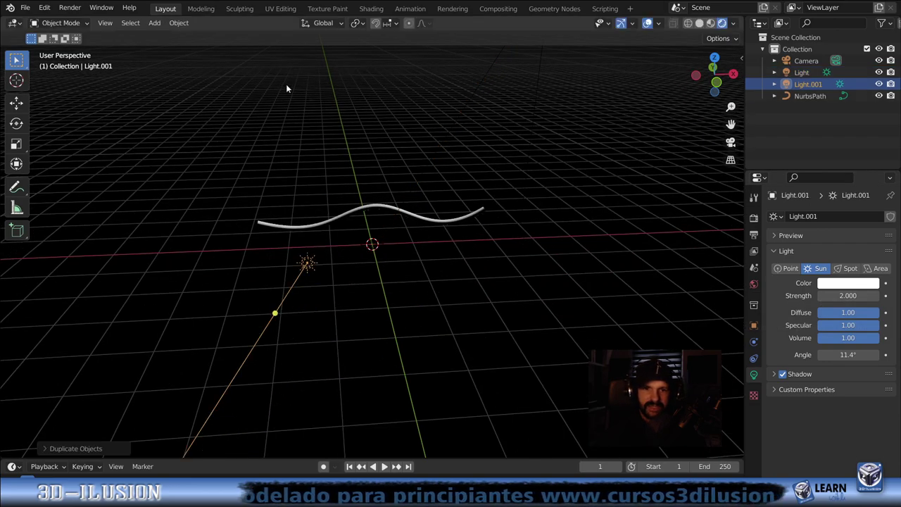
pyautogui.moveTo(274, 313); pyautogui.dragTo(416, 210)
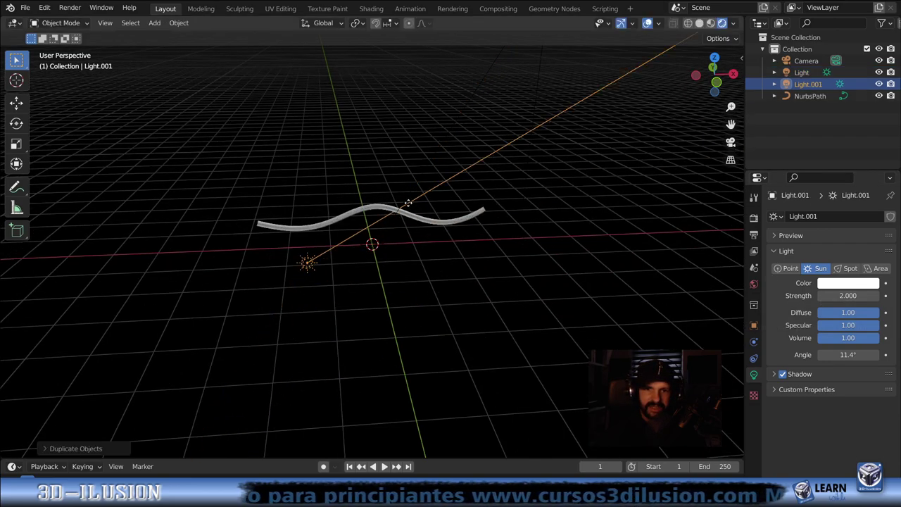
pyautogui.scroll(2, 417, 214)
pyautogui.scroll(2, 418, 214)
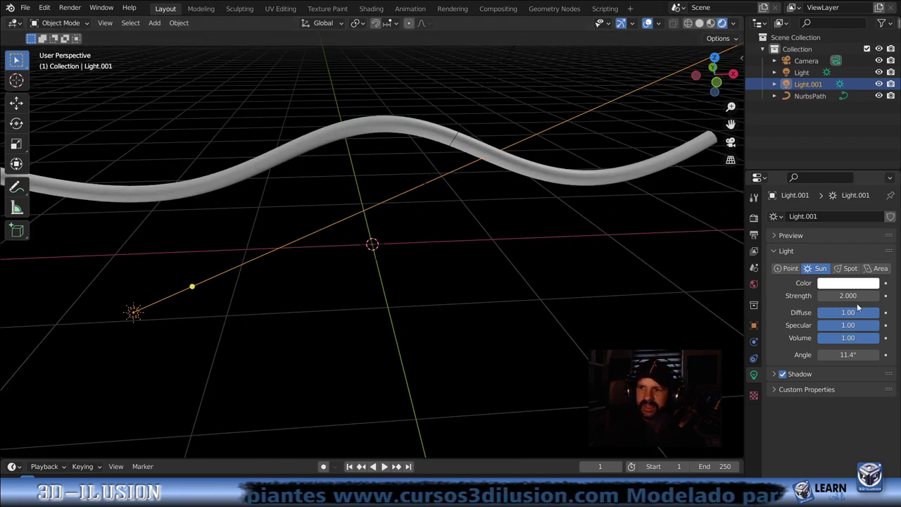
pyautogui.moveTo(848, 296); pyautogui.dragTo(812, 296)
pyautogui.scroll(-2, 396, 185)
pyautogui.scroll(-2, 328, 231)
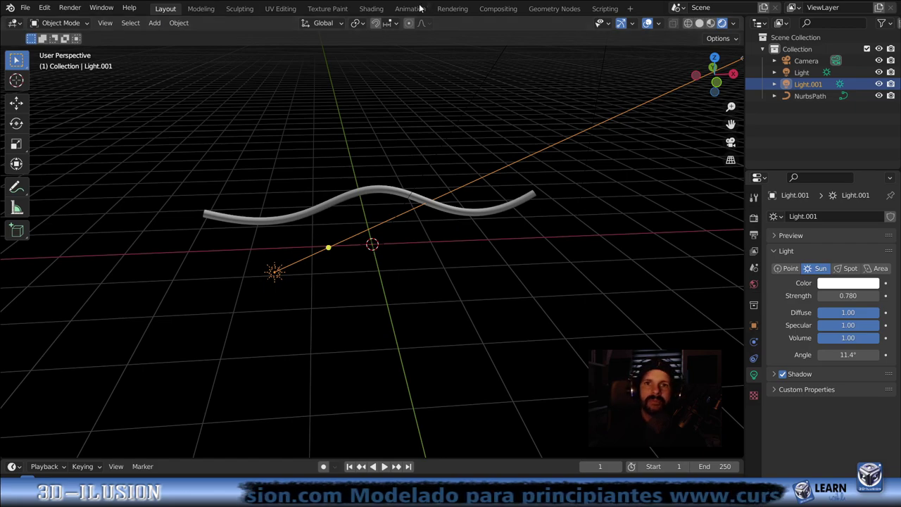
pyautogui.click(371, 8)
# Select the NurbsPath tube and create a new material for it
pyautogui.scroll(2, 526, 152)
pyautogui.scroll(2, 527, 152)
pyautogui.scroll(2, 527, 153)
pyautogui.scroll(-2, 527, 152)
pyautogui.scroll(2, 506, 147)
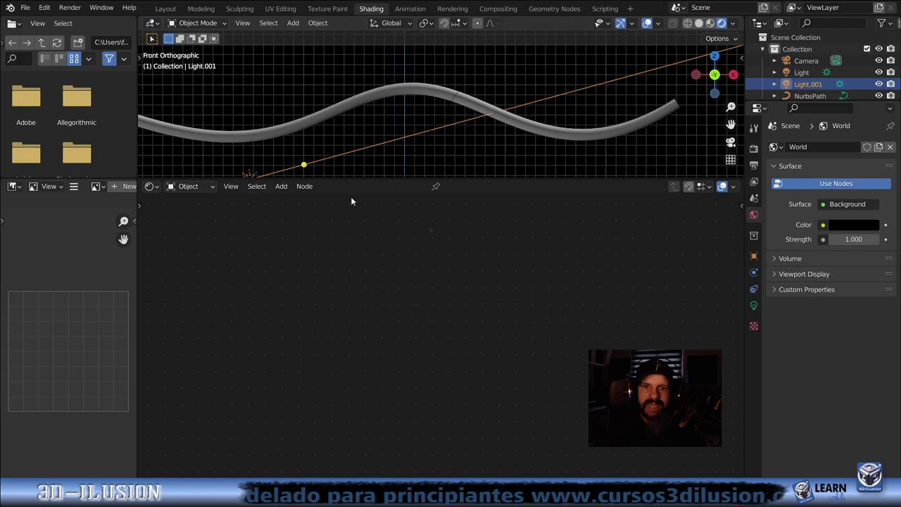
pyautogui.click(545, 135)
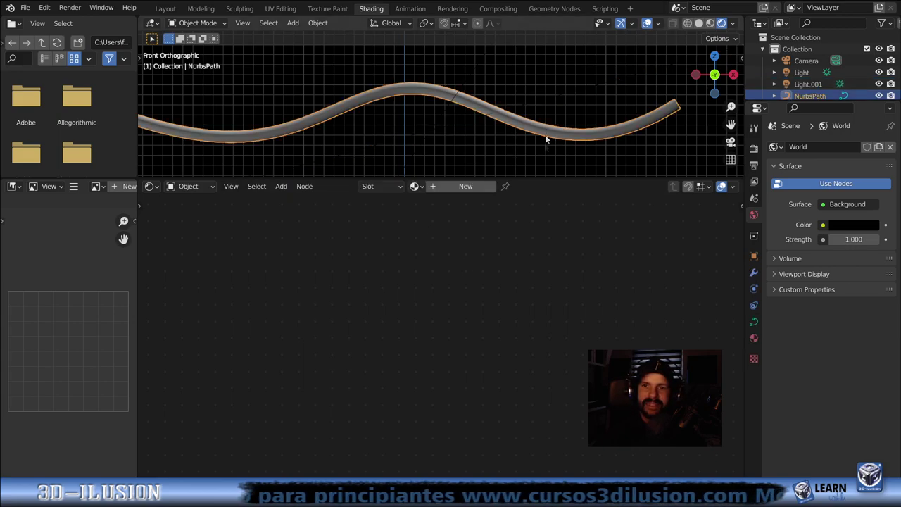
pyautogui.click(464, 187)
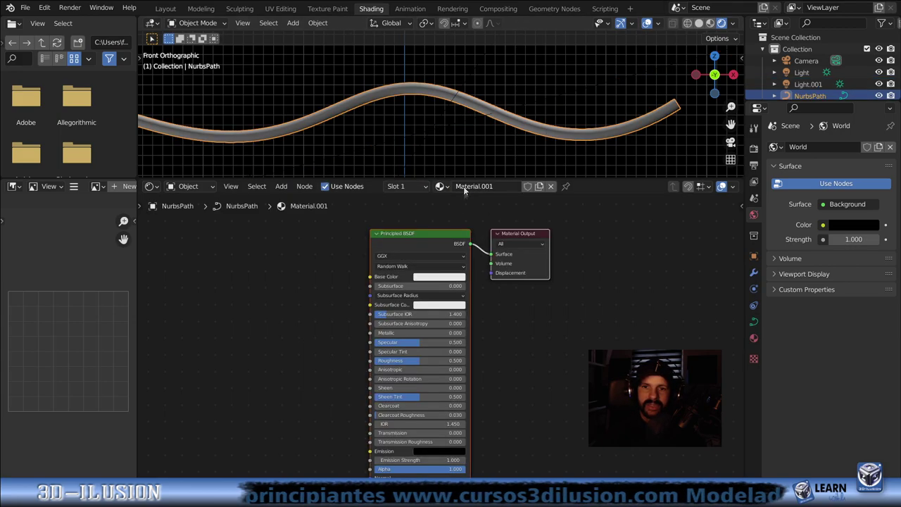
pyautogui.moveTo(271, 281)
pyautogui.mouseDown(button='middle')
pyautogui.moveTo(447, 272)
pyautogui.moveTo(463, 284)
pyautogui.mouseUp(button='middle')
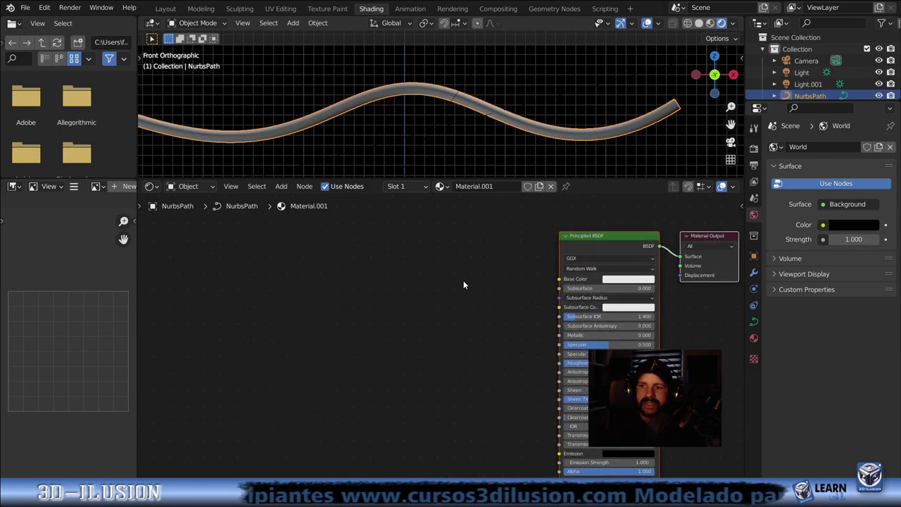
pyautogui.click(754, 339)
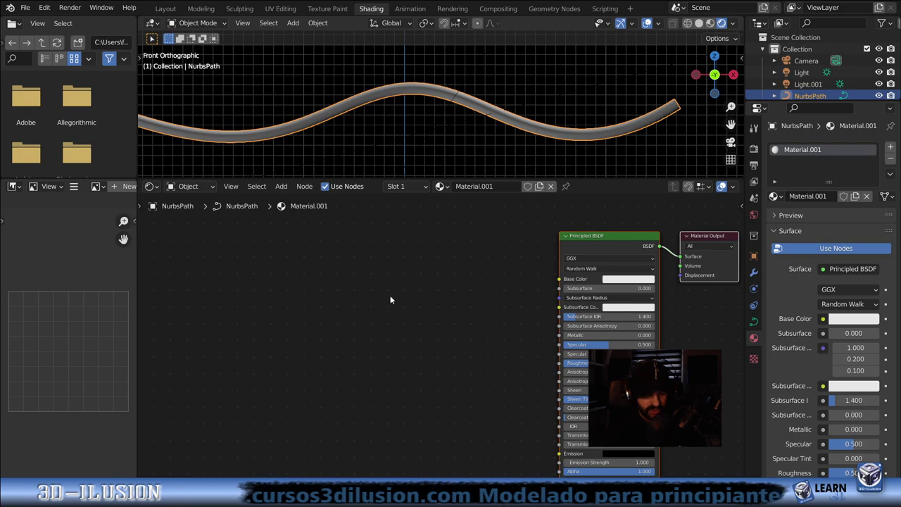
# Add a Texture Coordinate node and connect its UV output to Base Color
pyautogui.hotkey('shift', 'a')
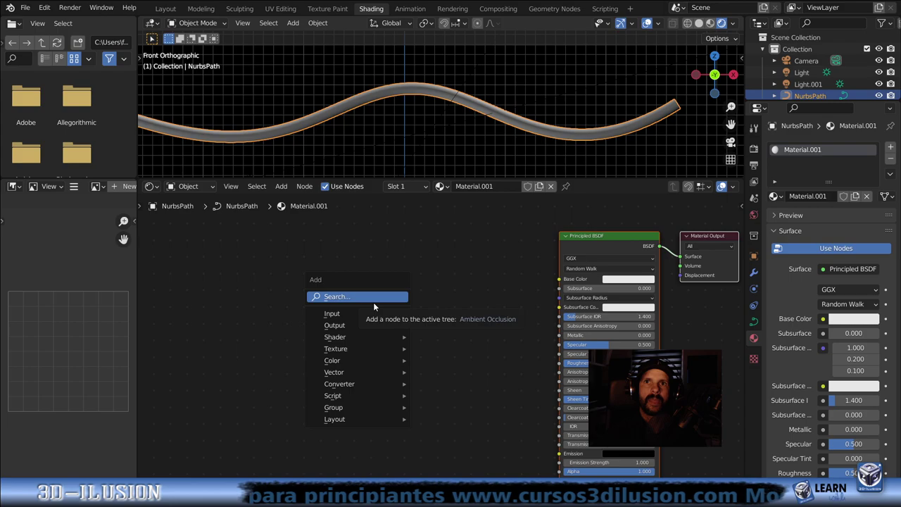
pyautogui.moveTo(357, 313)
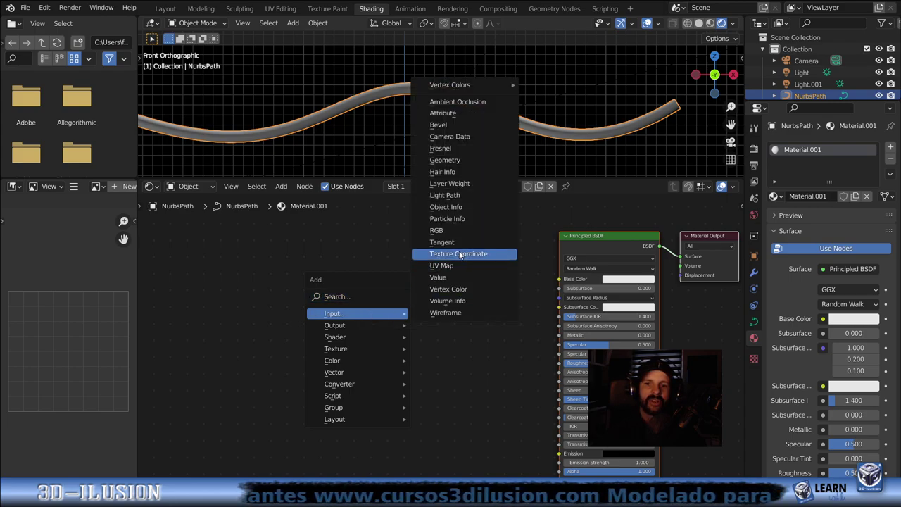
pyautogui.click(462, 255)
pyautogui.click(204, 269)
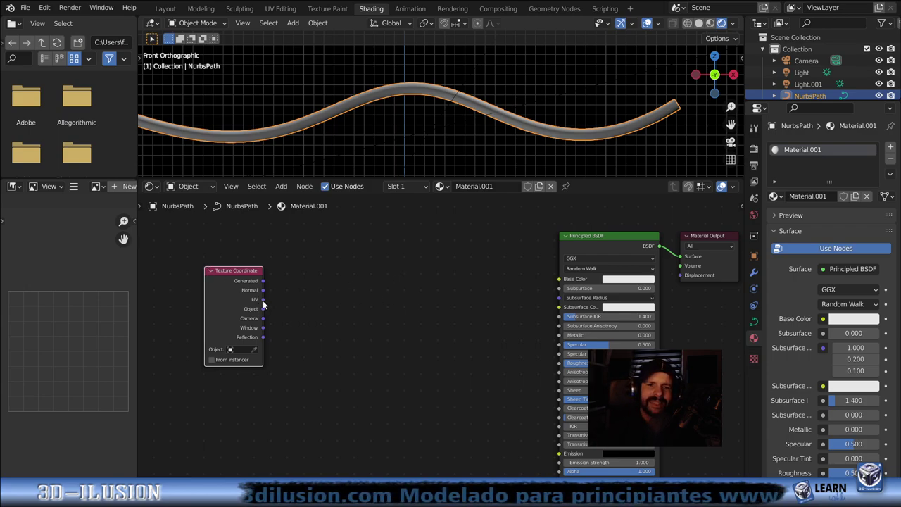
pyautogui.moveTo(262, 299); pyautogui.dragTo(559, 279)
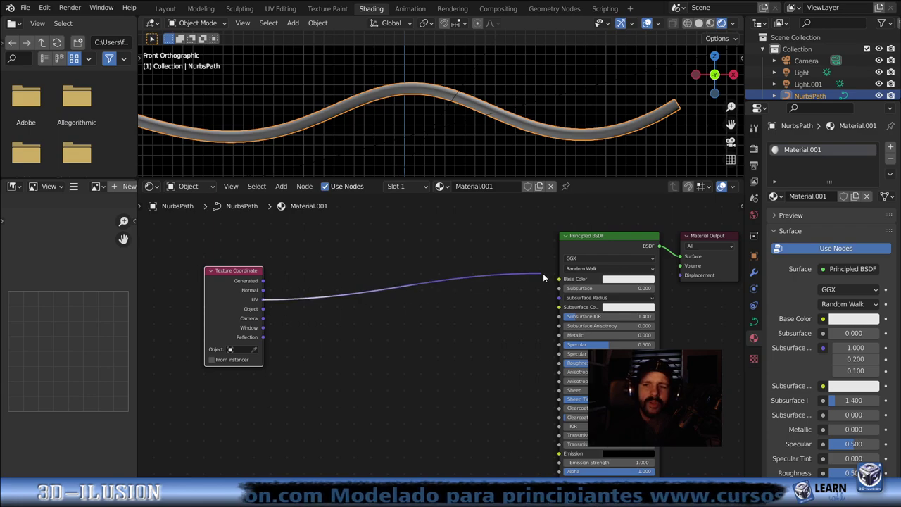
pyautogui.moveTo(227, 272); pyautogui.dragTo(190, 272)
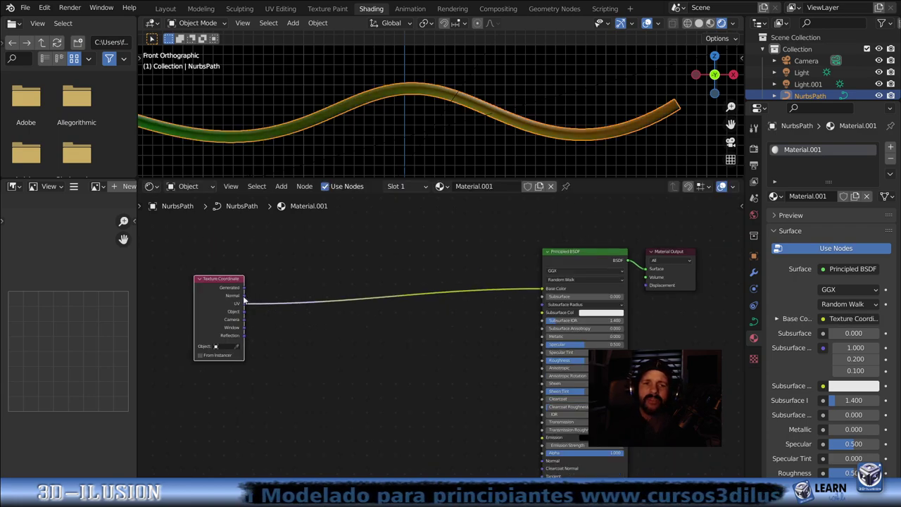
pyautogui.scroll(-4, 254, 271)
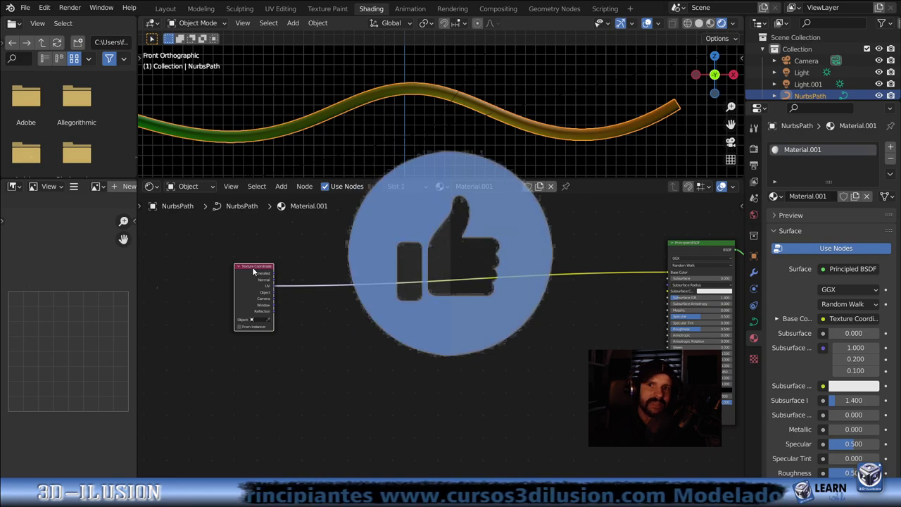
# Add a Frame node and place the Texture Coordinate node inside it
pyautogui.hotkey('shift', 'a')
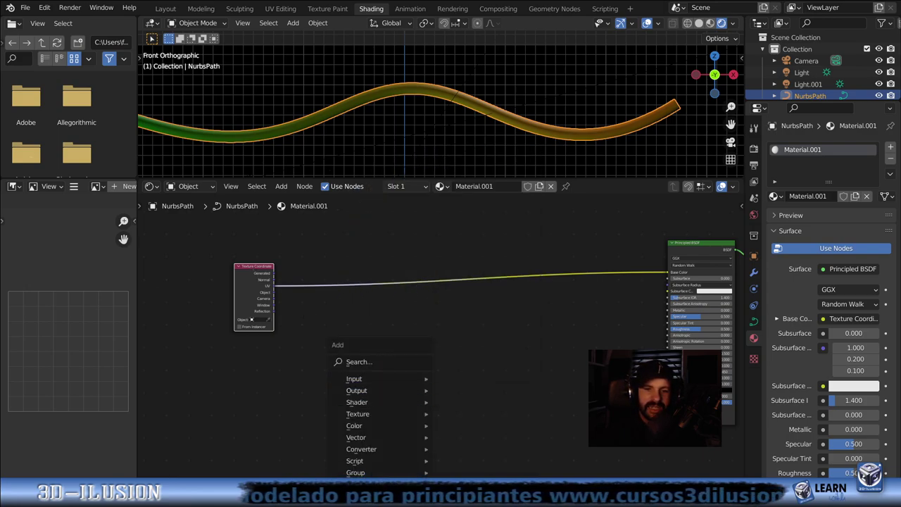
pyautogui.click(461, 473)
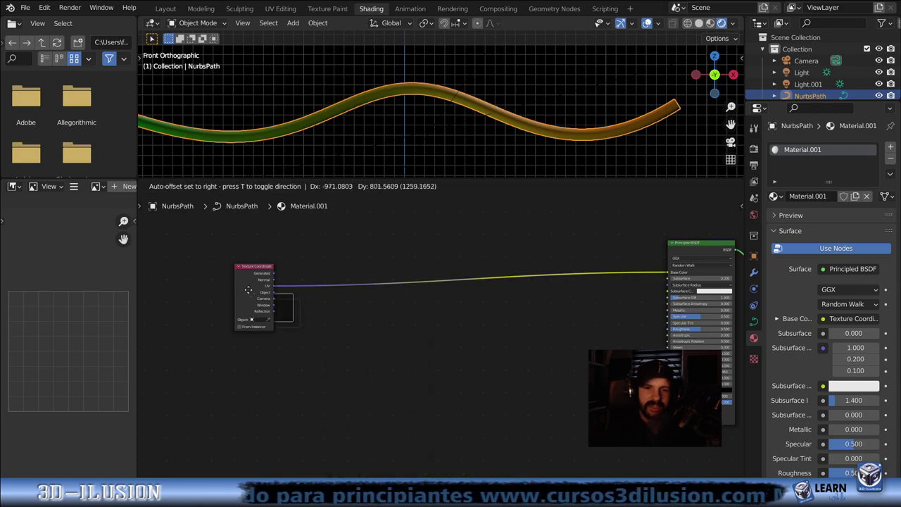
pyautogui.click(265, 284)
pyautogui.moveTo(265, 283); pyautogui.dragTo(309, 340)
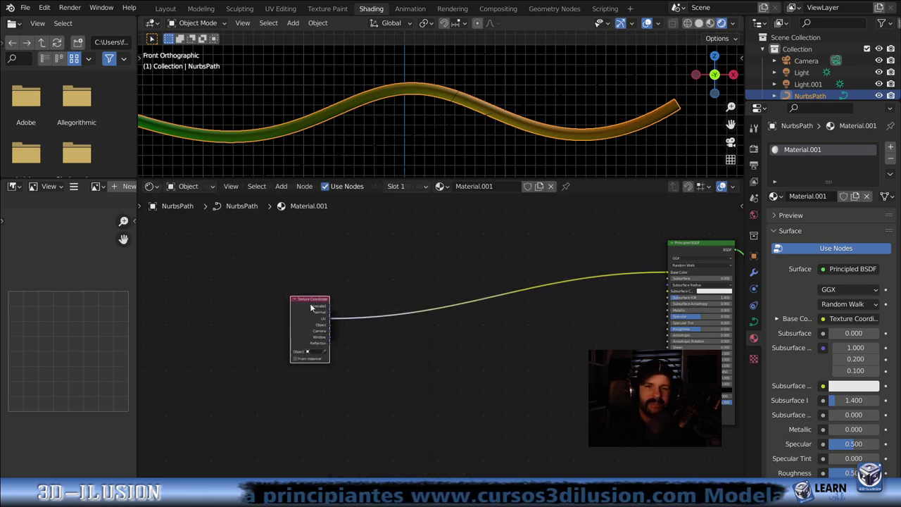
pyautogui.click(263, 288)
pyautogui.scroll(2, 256, 288)
# Label the frame 'Transformaciones'
pyautogui.click(298, 261)
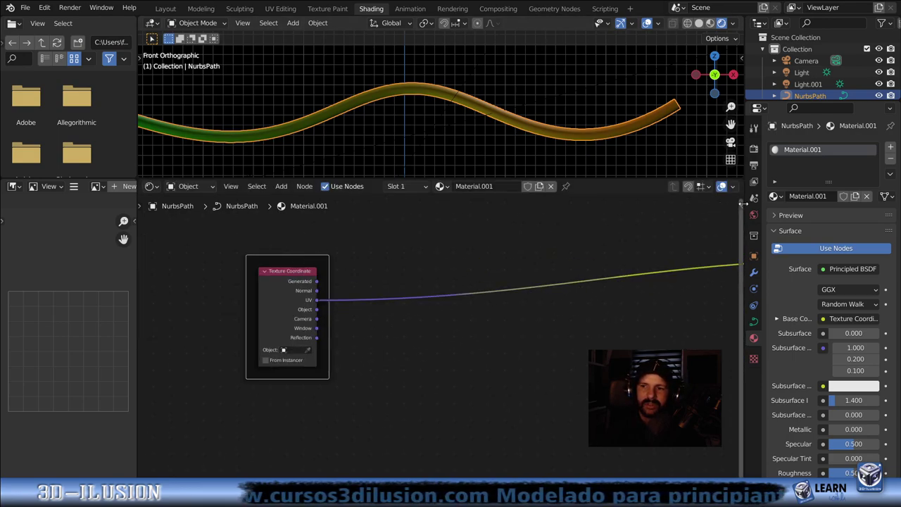
pyautogui.click(741, 206)
pyautogui.click(683, 255)
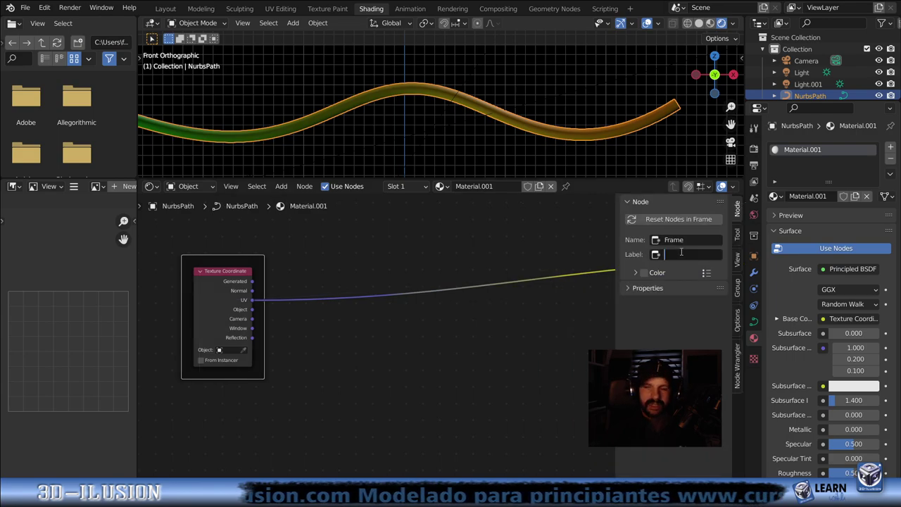
pyautogui.write('Transformaciones')
pyautogui.press('Return')
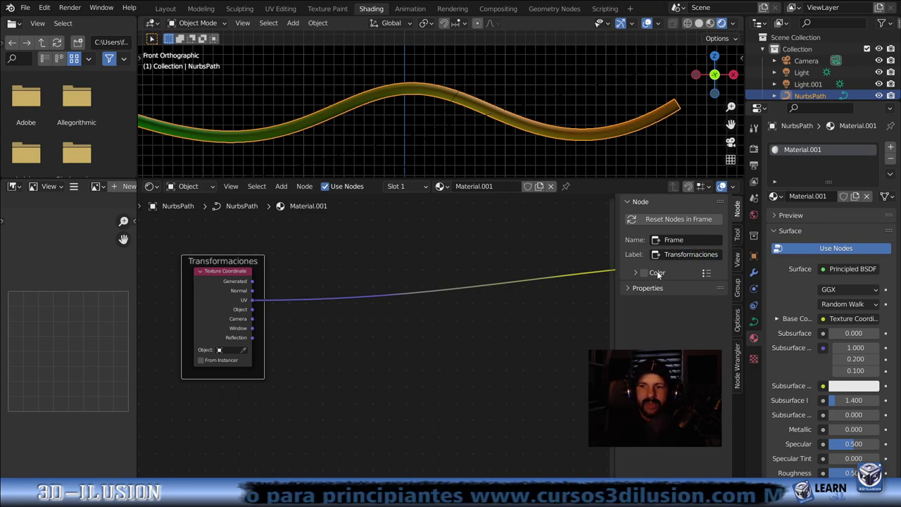
# Enable a custom colour on the Transformaciones frame and make it purple
pyautogui.click(643, 273)
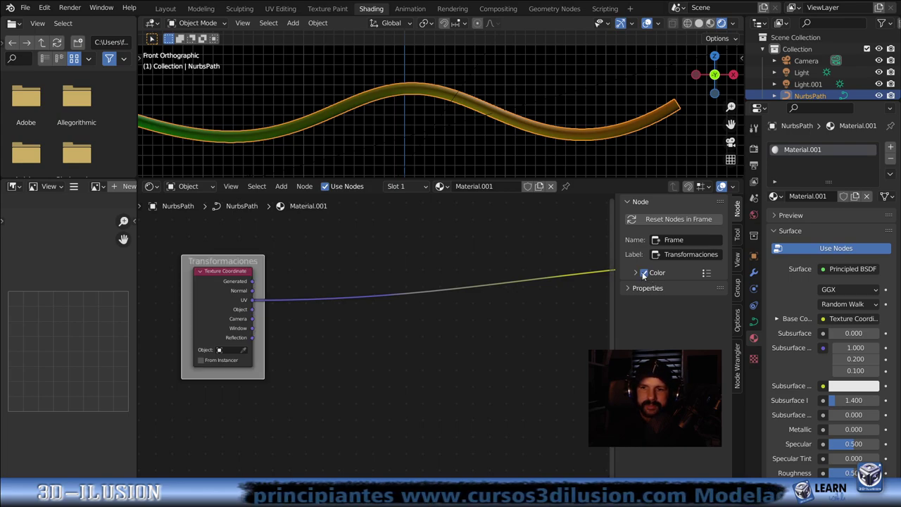
pyautogui.click(636, 272)
pyautogui.click(659, 291)
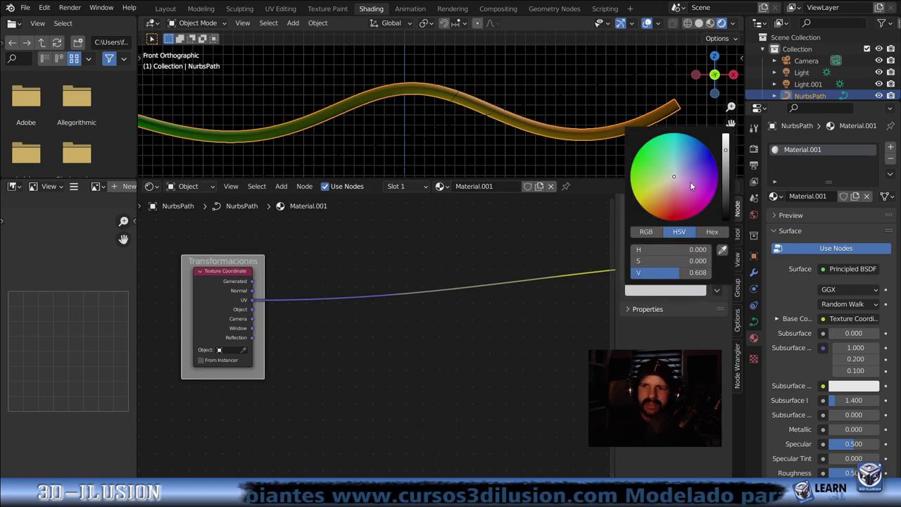
pyautogui.moveTo(691, 185); pyautogui.dragTo(705, 184)
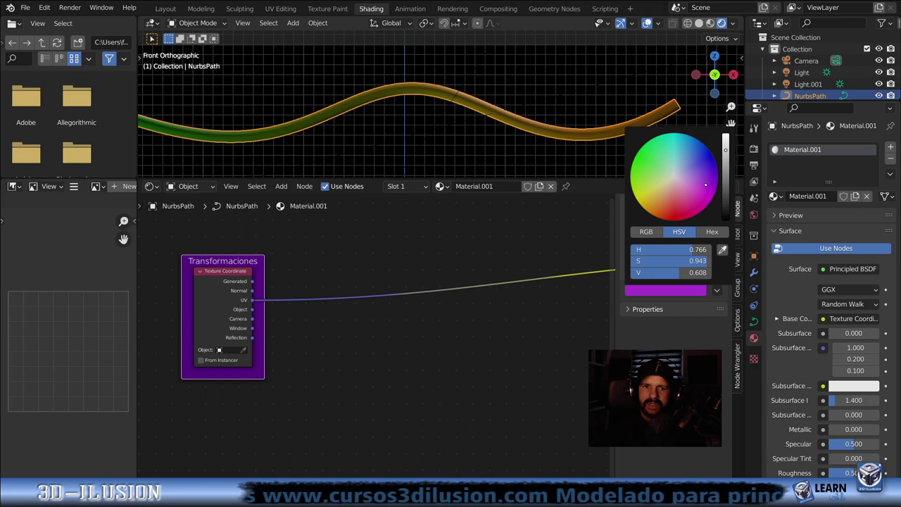
pyautogui.press('KP_Decimal')
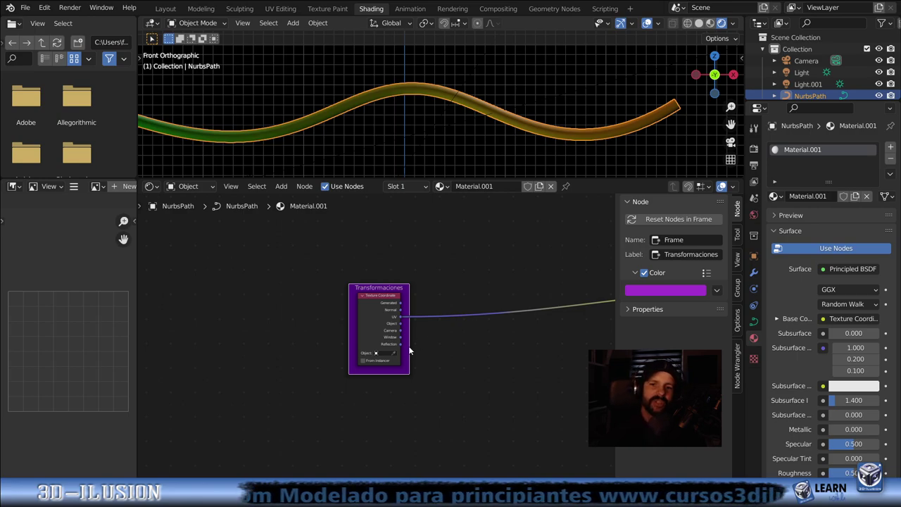
pyautogui.scroll(2, 409, 345)
pyautogui.click(235, 272)
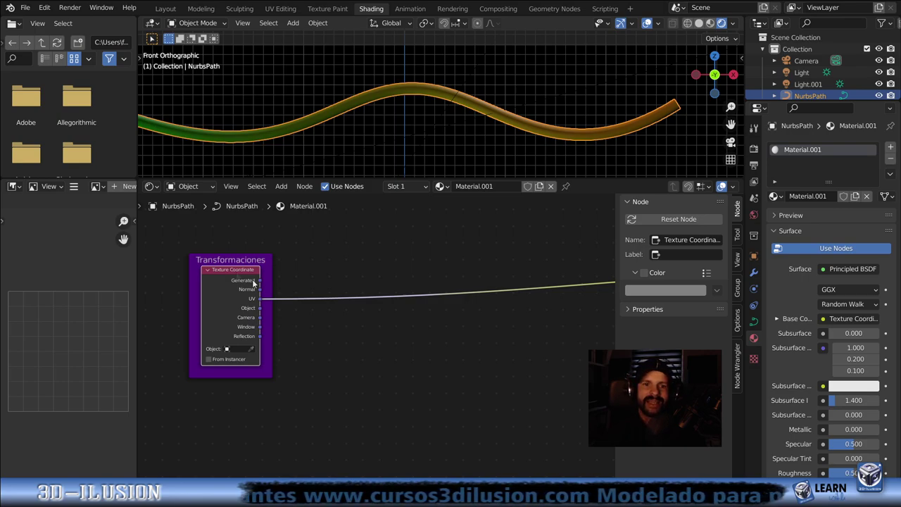
pyautogui.moveTo(345, 352); pyautogui.dragTo(310, 342, button='middle')
pyautogui.hotkey('shift', 'a')
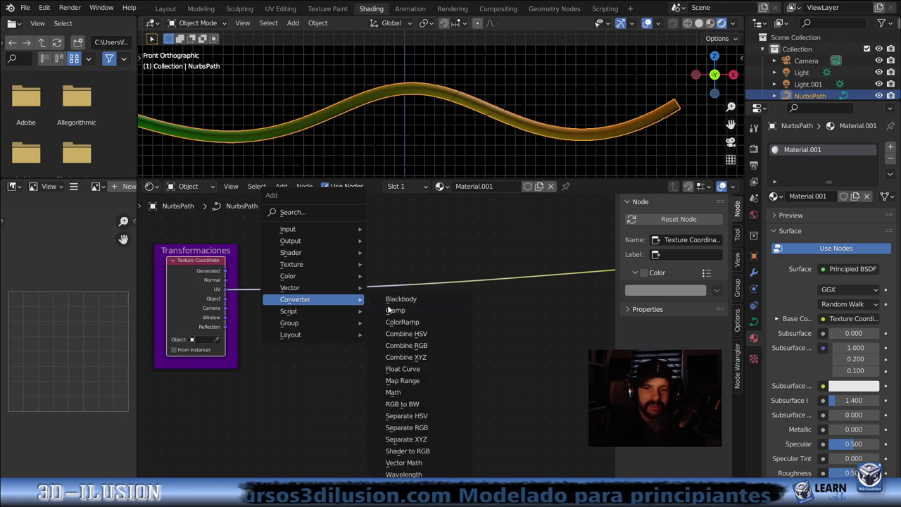
# Drop a Separate XYZ node onto the UV link and move it into the Transformaciones frame
pyautogui.click(423, 444)
pyautogui.click(301, 255)
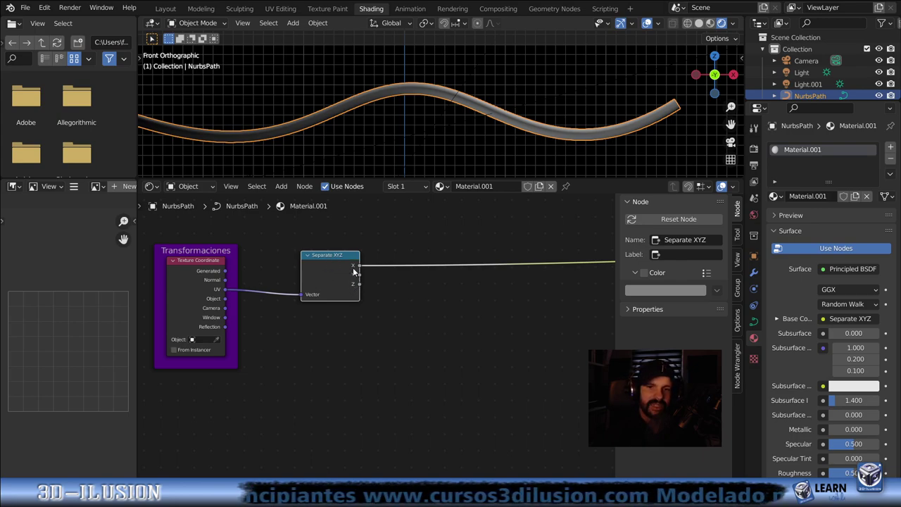
pyautogui.moveTo(342, 258)
pyautogui.mouseDown()
pyautogui.moveTo(215, 259)
pyautogui.moveTo(308, 259)
pyautogui.mouseUp()
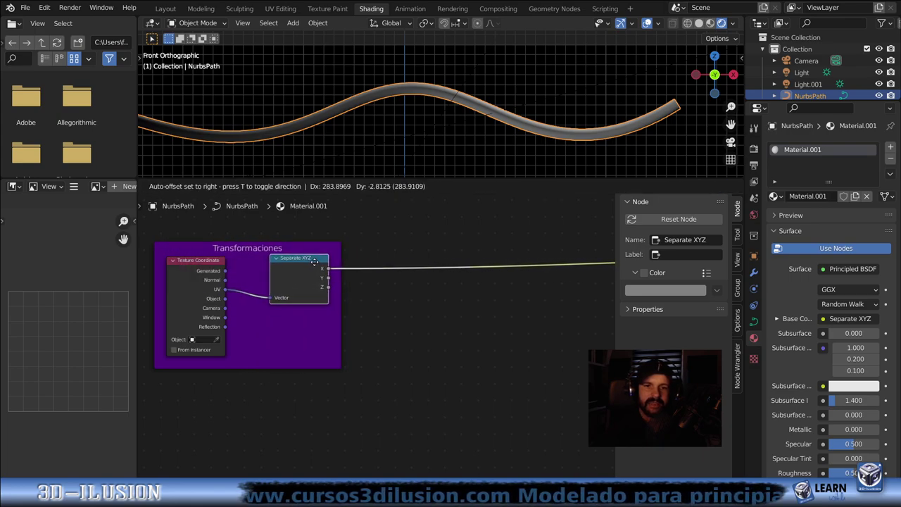
pyautogui.scroll(-1, 391, 143)
pyautogui.scroll(-2, 390, 143)
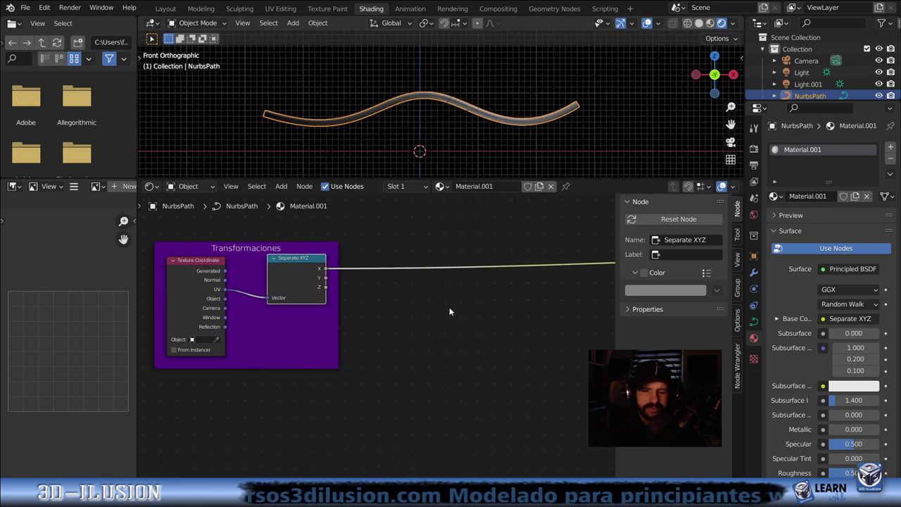
pyautogui.scroll(-2, 453, 301)
pyautogui.scroll(-2, 452, 305)
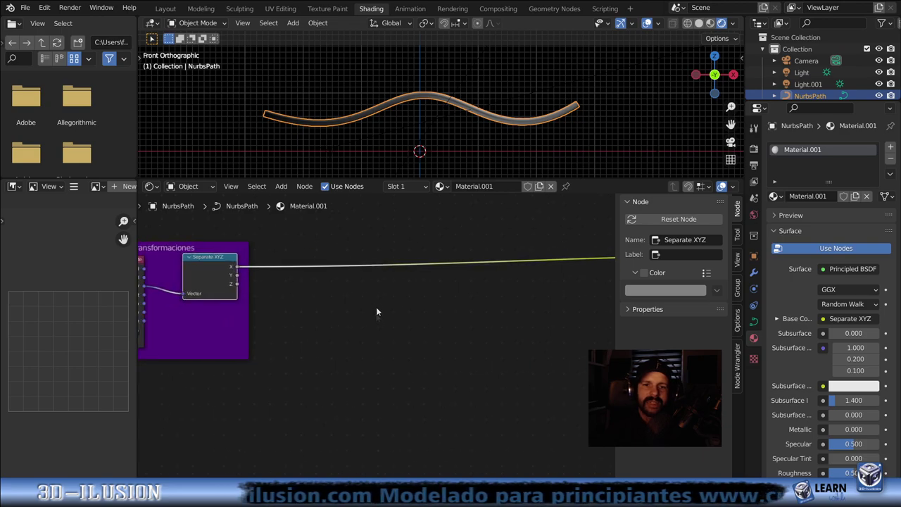
pyautogui.moveTo(378, 306); pyautogui.dragTo(317, 328, button='middle')
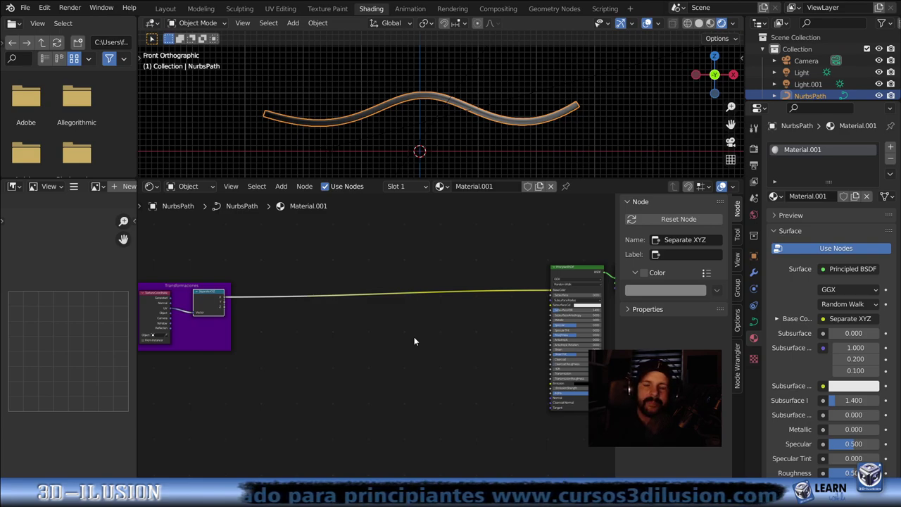
pyautogui.hotkey('shift', 'a')
pyautogui.moveTo(348, 334)
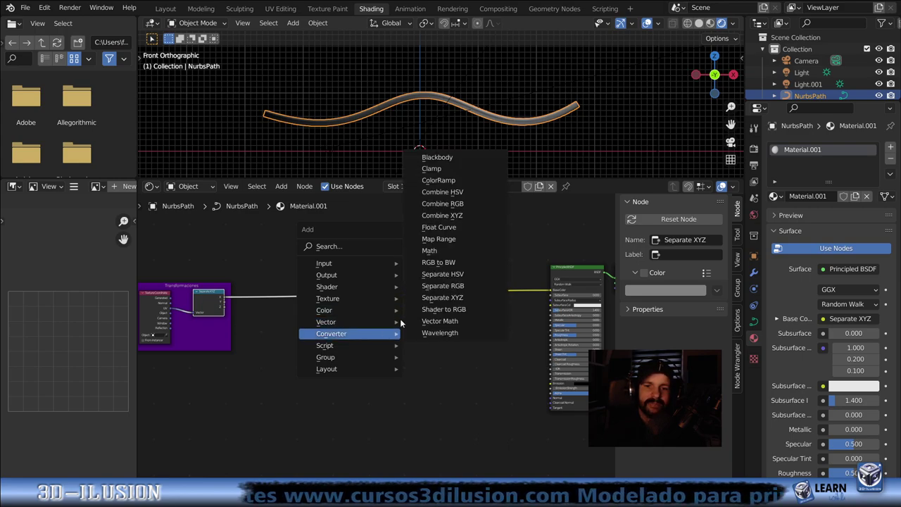
# Insert a Math node on the link feeding Base Color
pyautogui.click(436, 251)
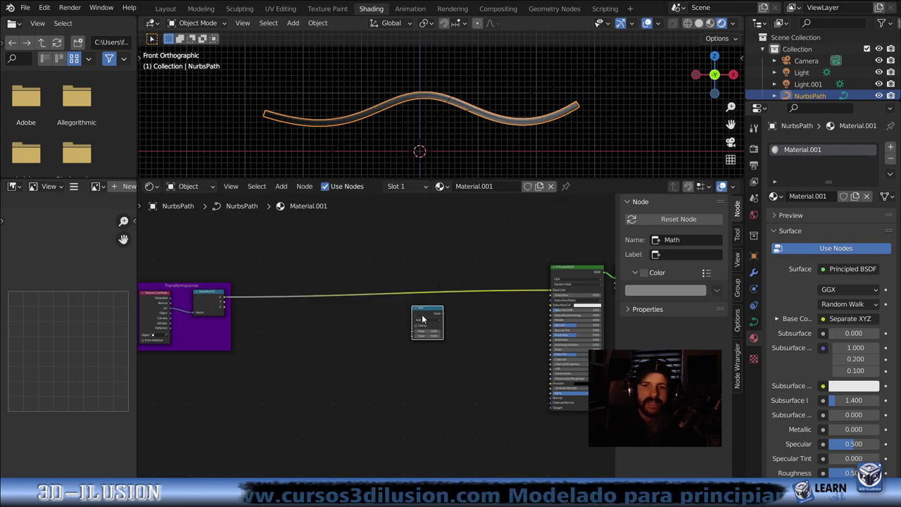
pyautogui.click(436, 303)
pyautogui.scroll(2, 440, 308)
pyautogui.scroll(1, 439, 308)
pyautogui.moveTo(439, 308); pyautogui.dragTo(353, 307, button='middle')
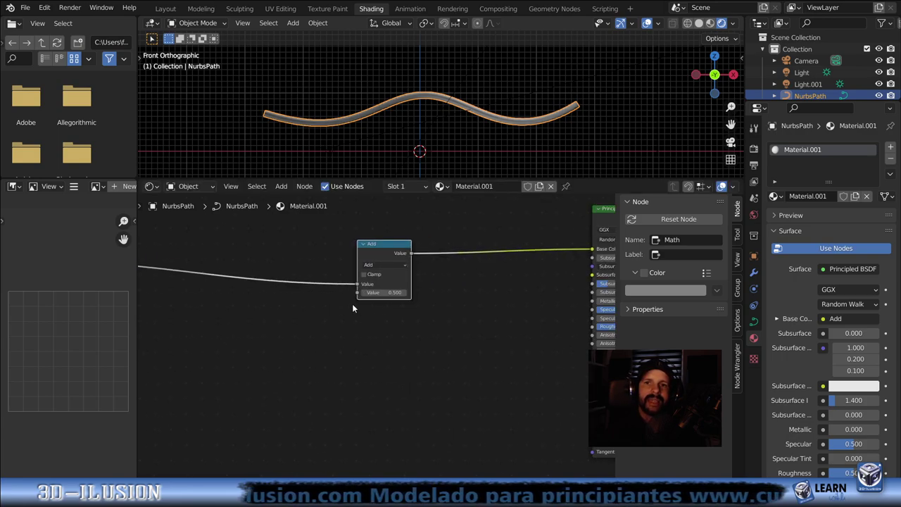
# Change the Math node's operation to Ping-Pong for a striped gradient on the tube
pyautogui.click(383, 266)
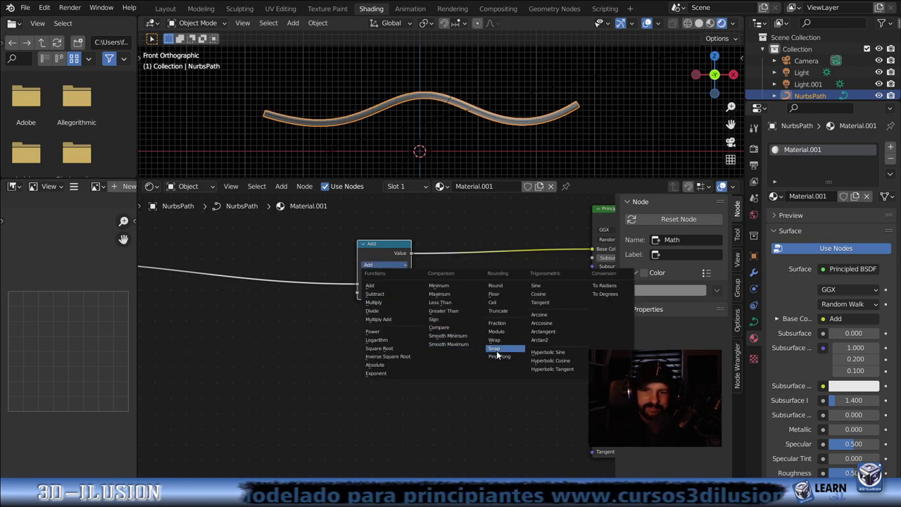
pyautogui.click(496, 350)
pyautogui.click(383, 265)
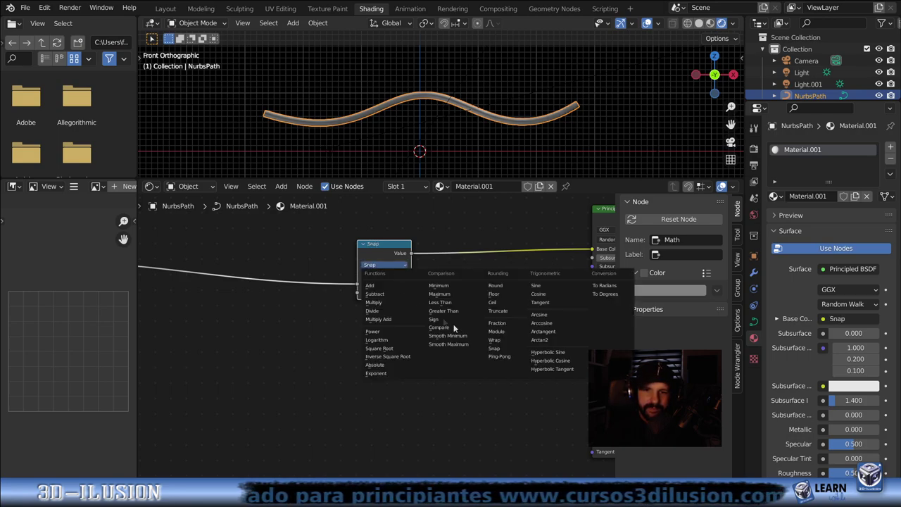
pyautogui.click(498, 357)
pyautogui.scroll(3, 426, 133)
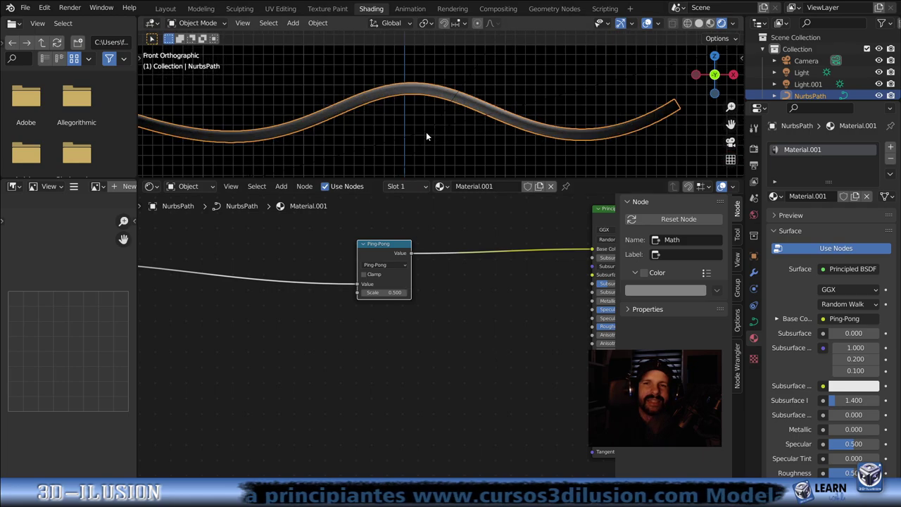
pyautogui.scroll(1, 426, 136)
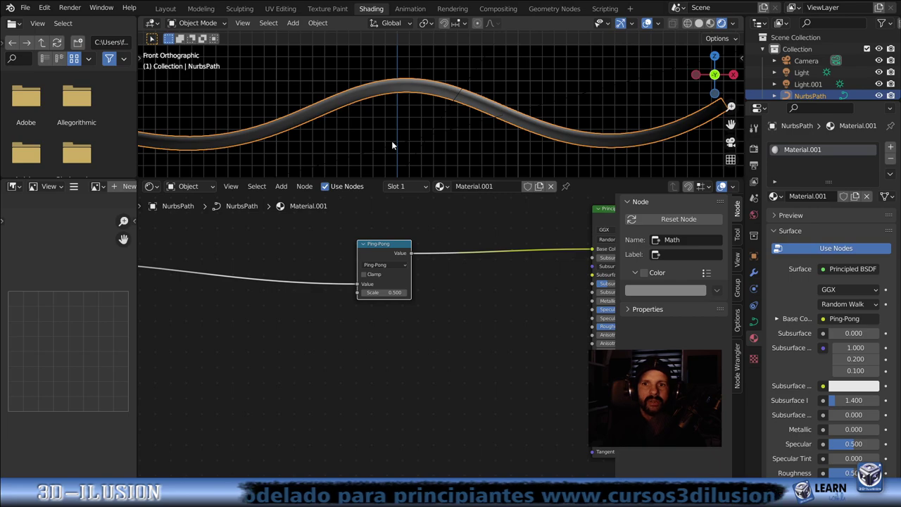
pyautogui.scroll(-2, 391, 141)
pyautogui.scroll(-2, 411, 136)
pyautogui.scroll(-1, 406, 154)
pyautogui.scroll(-1, 419, 166)
pyautogui.hotkey('shift', 'a')
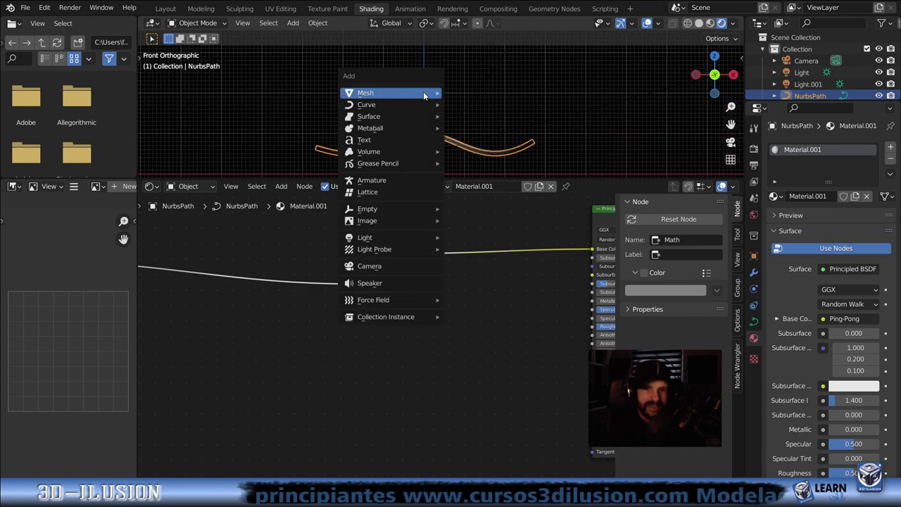
# Add a 2 m plane aligned to the current view
pyautogui.click(471, 92)
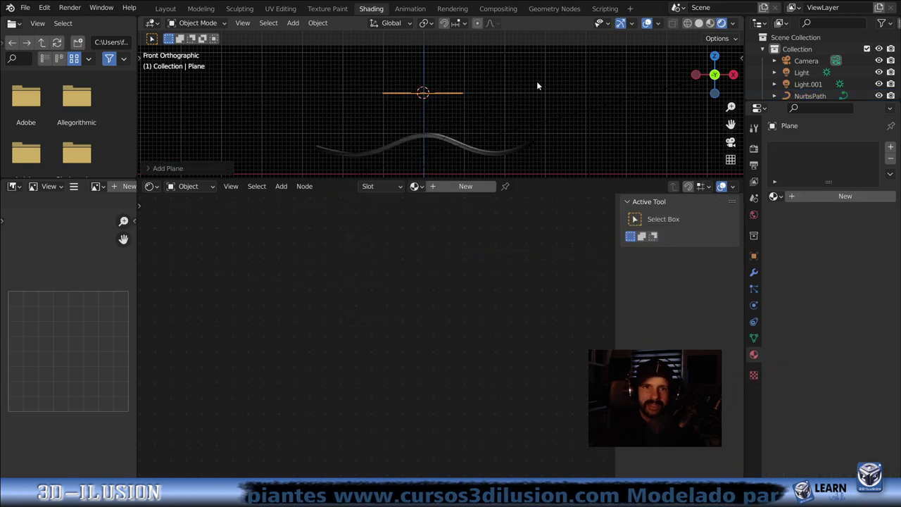
pyautogui.click(186, 169)
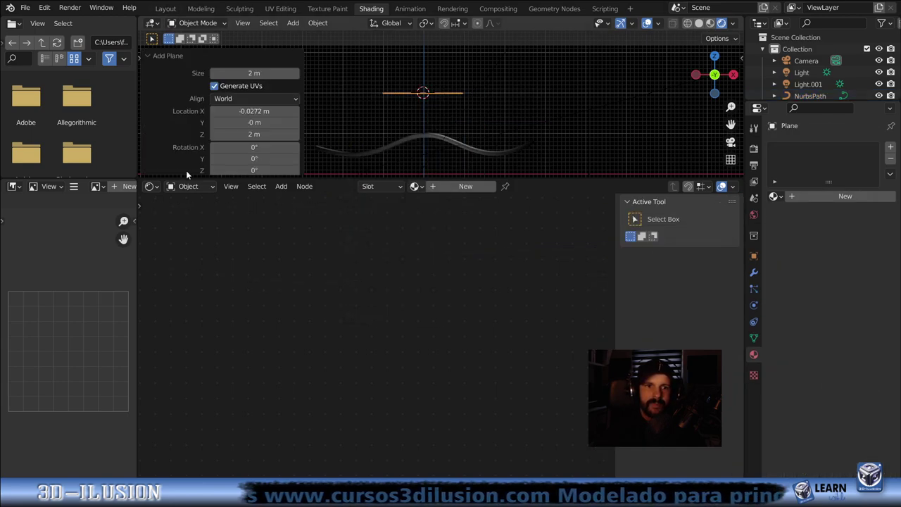
pyautogui.click(220, 98)
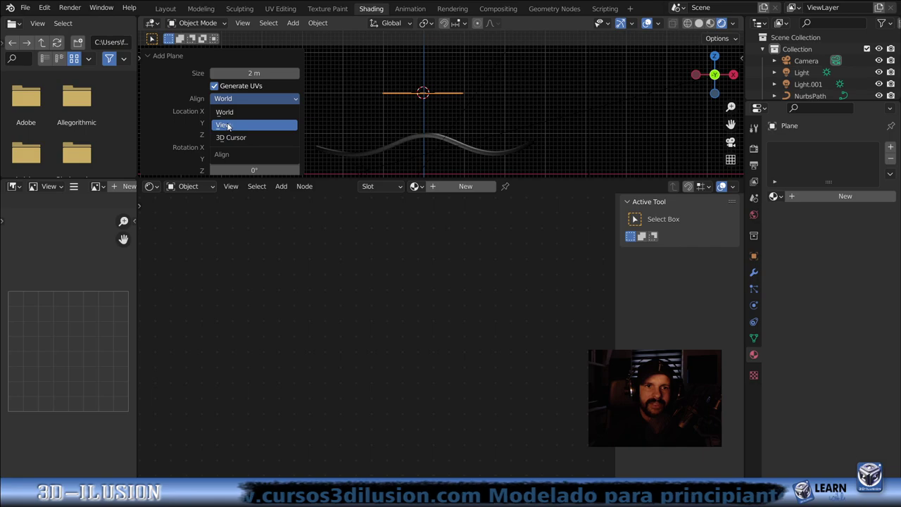
pyautogui.click(224, 123)
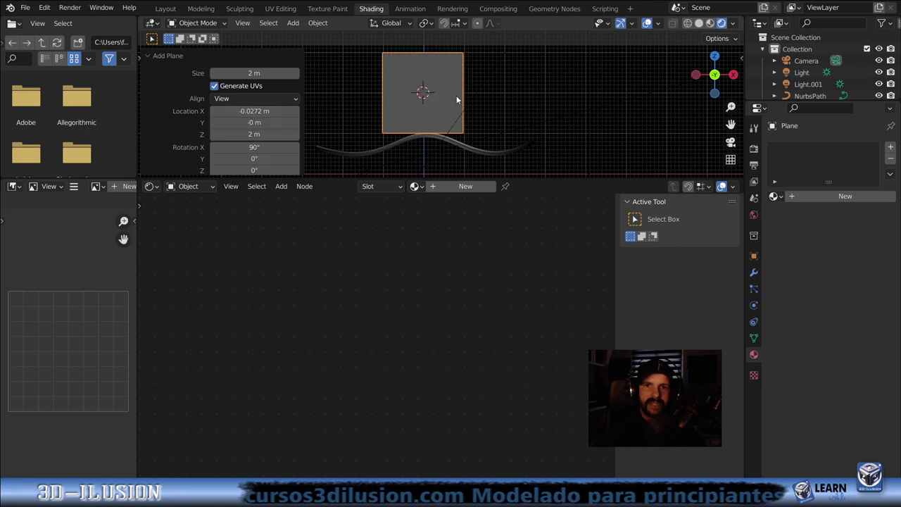
# Assign Material.001 to the plane to preview the pattern
pyautogui.click(775, 197)
pyautogui.click(708, 225)
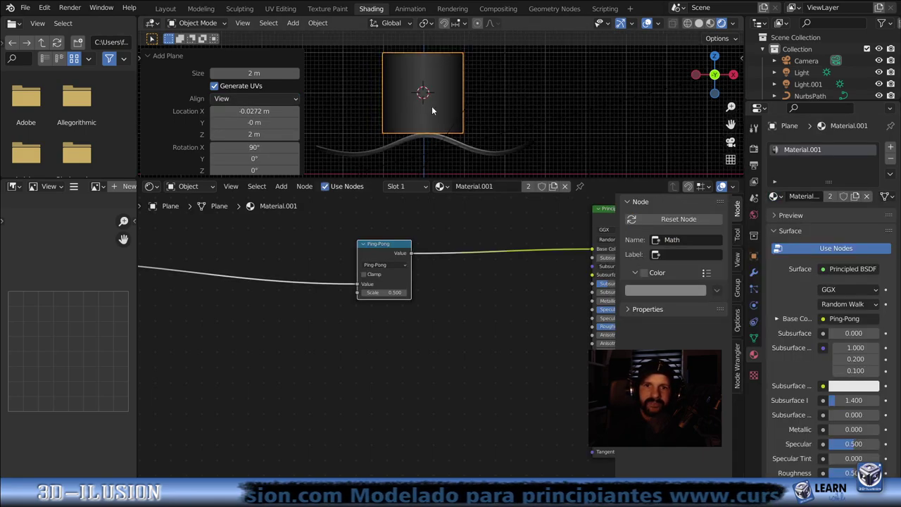
pyautogui.keyDown('shift'); pyautogui.moveTo(421, 95); pyautogui.dragTo(432, 114, button='middle'); pyautogui.keyUp('shift')
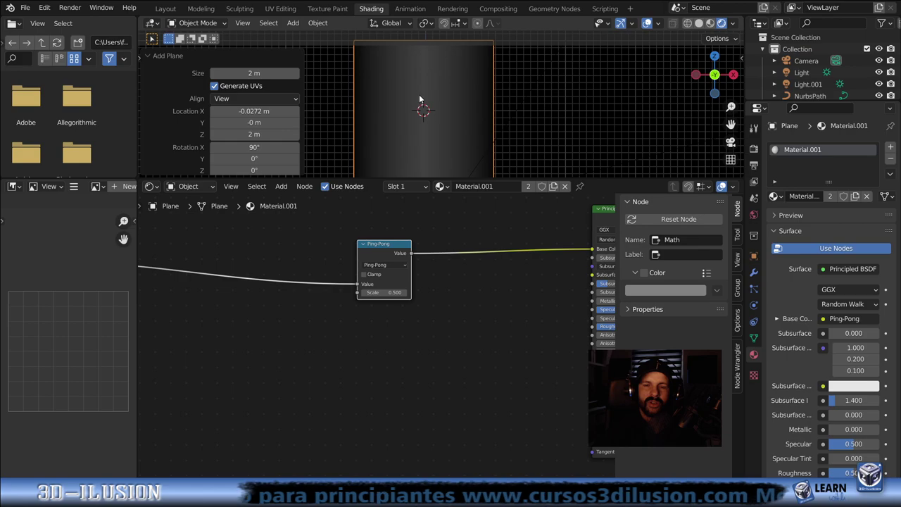
pyautogui.scroll(-2, 420, 98)
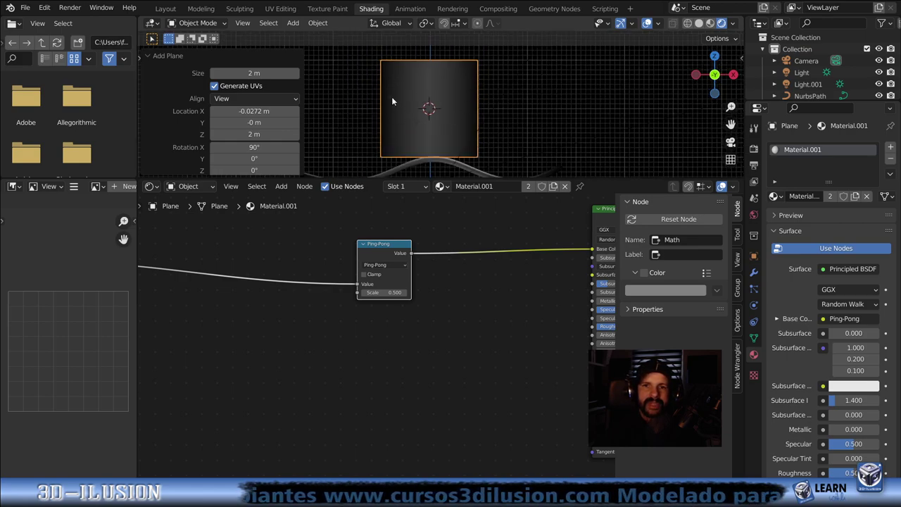
pyautogui.doubleClick(384, 293)
pyautogui.write('0.8')
pyautogui.press('Return')
pyautogui.moveTo(395, 293)
pyautogui.mouseDown()
pyautogui.moveTo(366, 292)
pyautogui.moveTo(404, 292)
pyautogui.mouseUp()
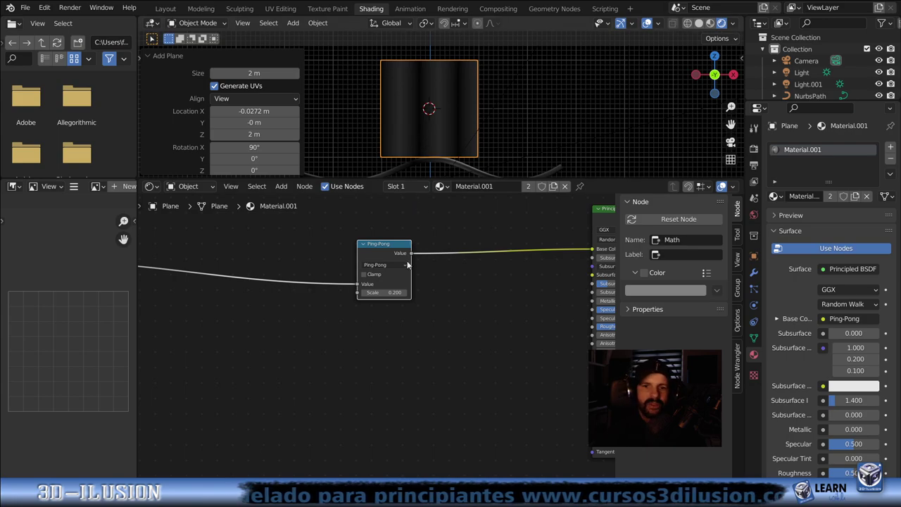
pyautogui.moveTo(386, 292); pyautogui.dragTo(423, 292)
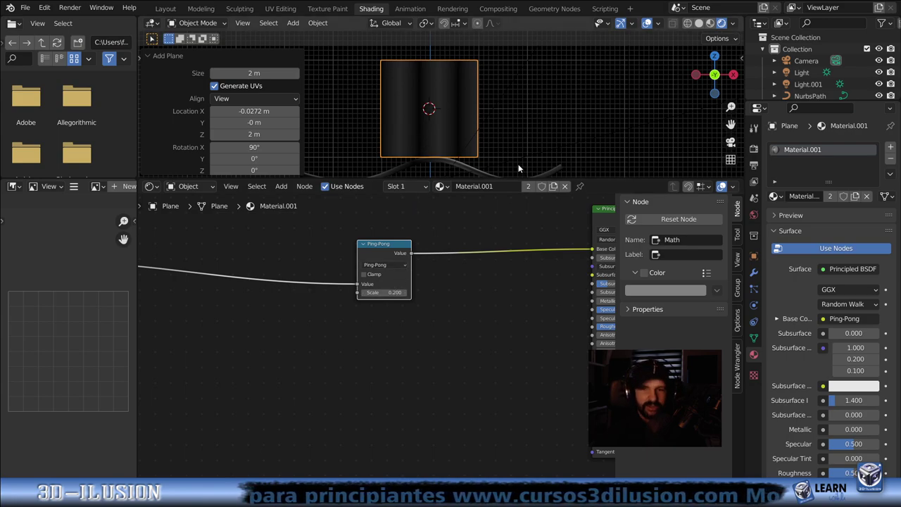
pyautogui.scroll(-1, 416, 295)
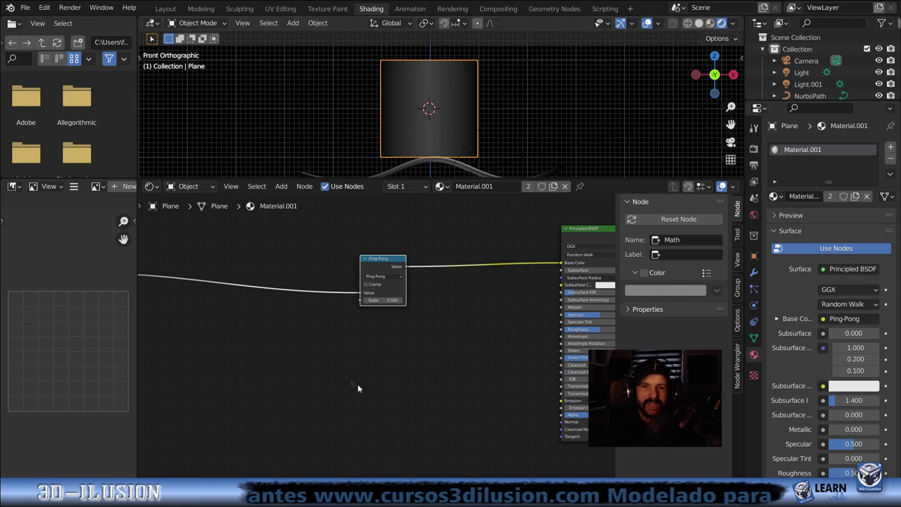
# Link the Separate XYZ X output in the Transformaciones frame to the Ping-Pong Value input
pyautogui.moveTo(330, 352); pyautogui.dragTo(433, 336, button='middle')
pyautogui.scroll(-1, 442, 133)
pyautogui.scroll(-1, 442, 132)
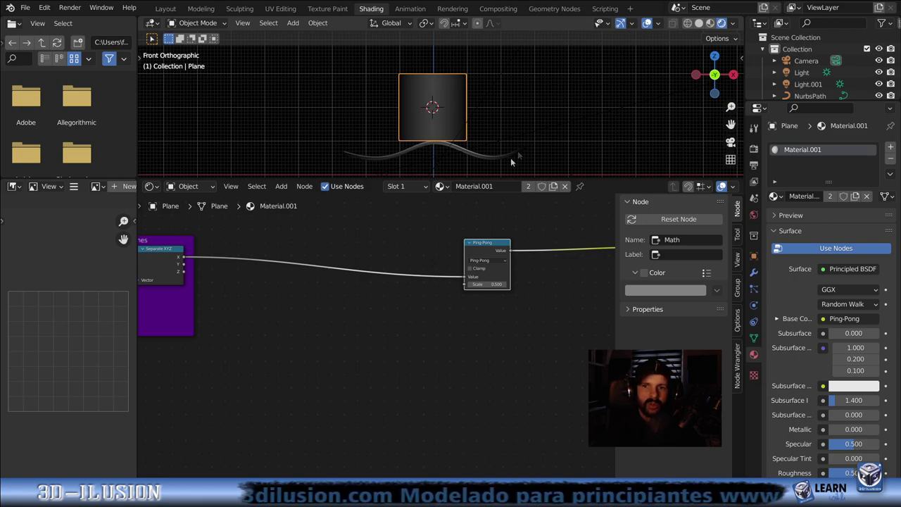
pyautogui.scroll(-1, 373, 267)
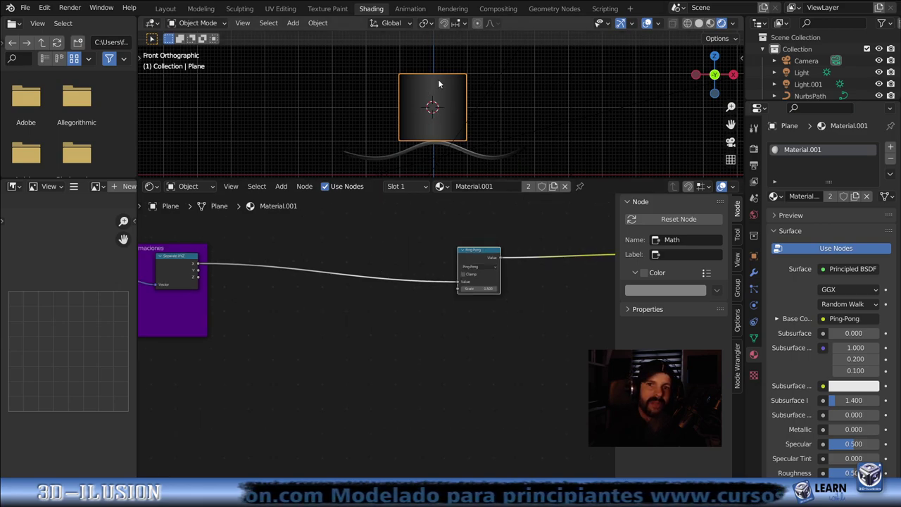
pyautogui.moveTo(200, 270); pyautogui.dragTo(460, 282)
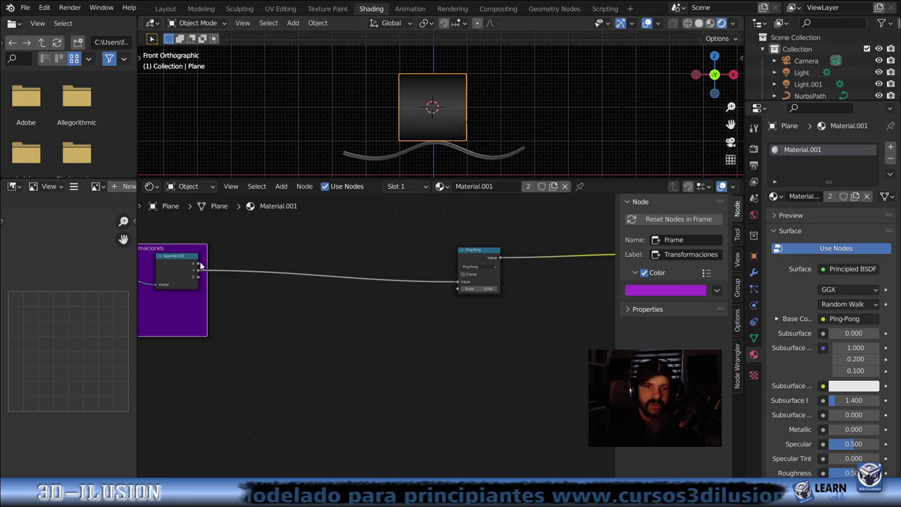
# Try linking Separate XYZ Y into Ping-Pong Scale, then remove it, leaving Scale at 0.500
pyautogui.moveTo(200, 264); pyautogui.dragTo(302, 262)
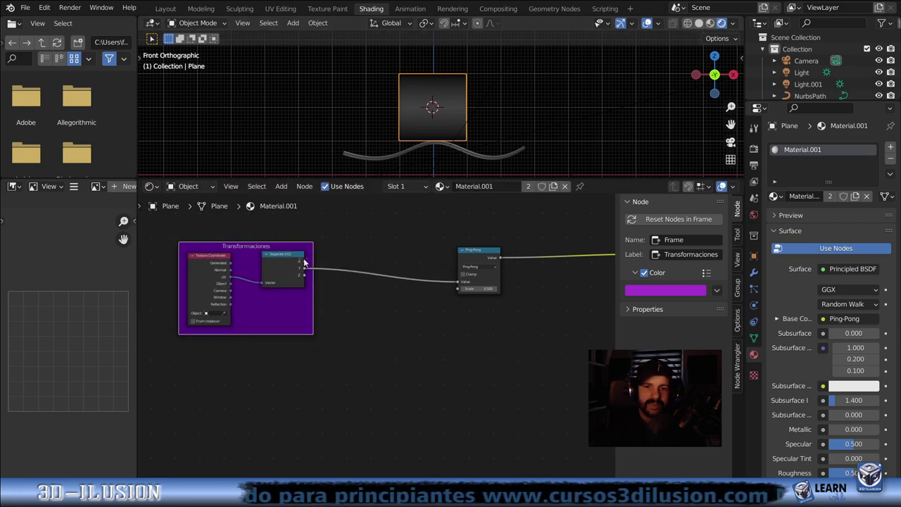
pyautogui.moveTo(303, 262); pyautogui.dragTo(459, 289)
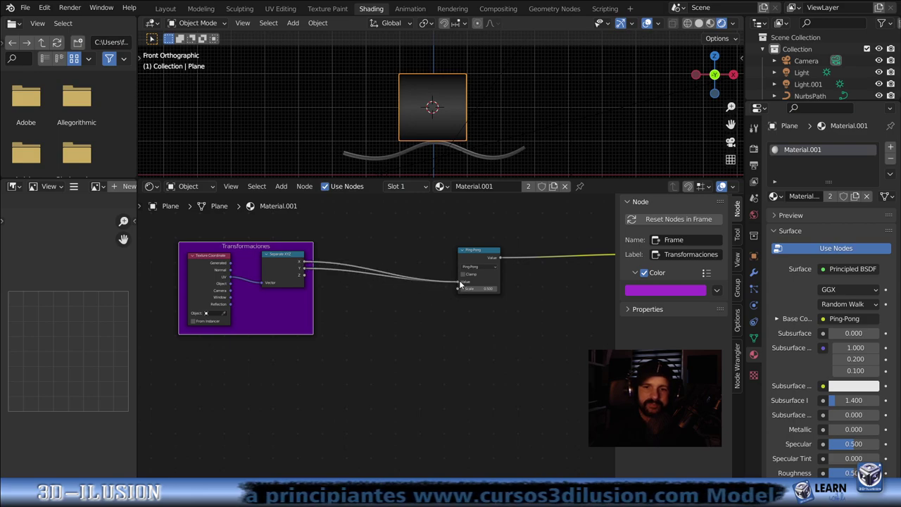
pyautogui.moveTo(458, 289); pyautogui.dragTo(373, 274)
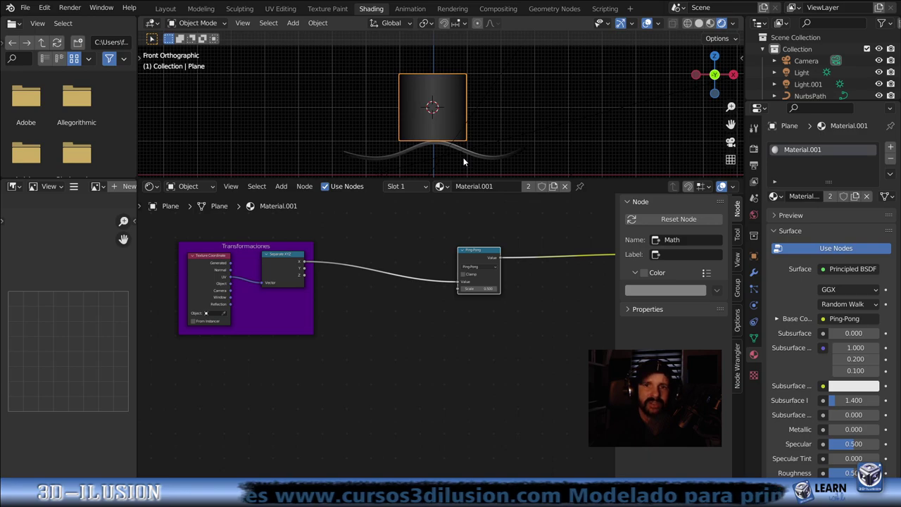
pyautogui.moveTo(487, 324); pyautogui.dragTo(437, 315, button='middle')
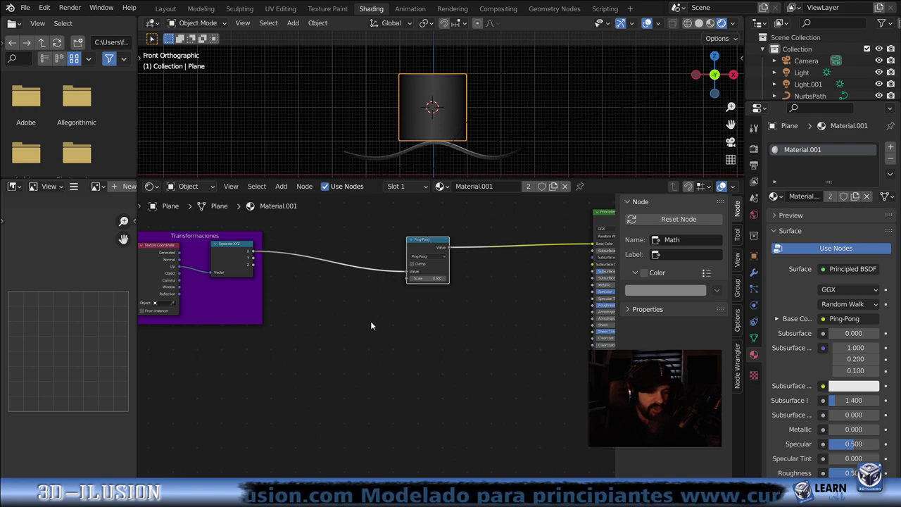
# Duplicate the Math node as Multiply and insert it between Separate XYZ and Ping-Pong
pyautogui.hotkey('shift', 'a')
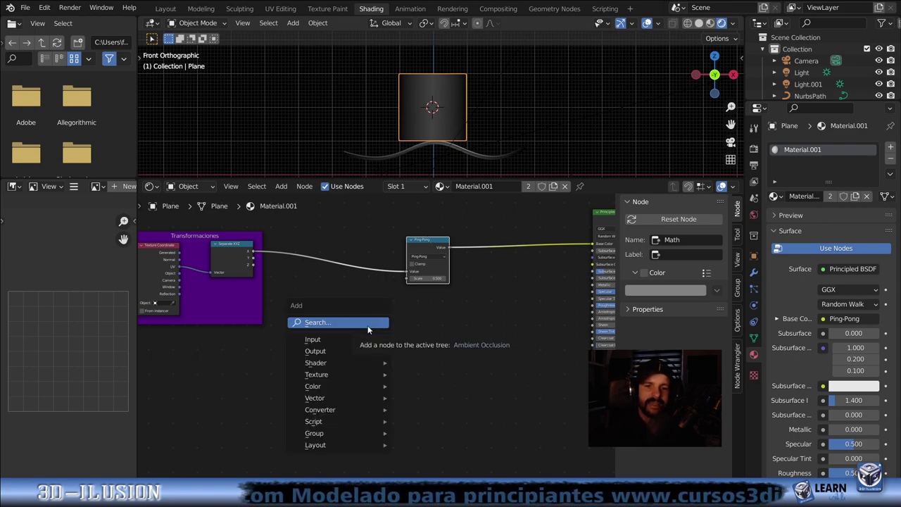
pyautogui.hotkey('shift', 'd')
pyautogui.click(343, 301)
pyautogui.click(338, 311)
pyautogui.click(343, 341)
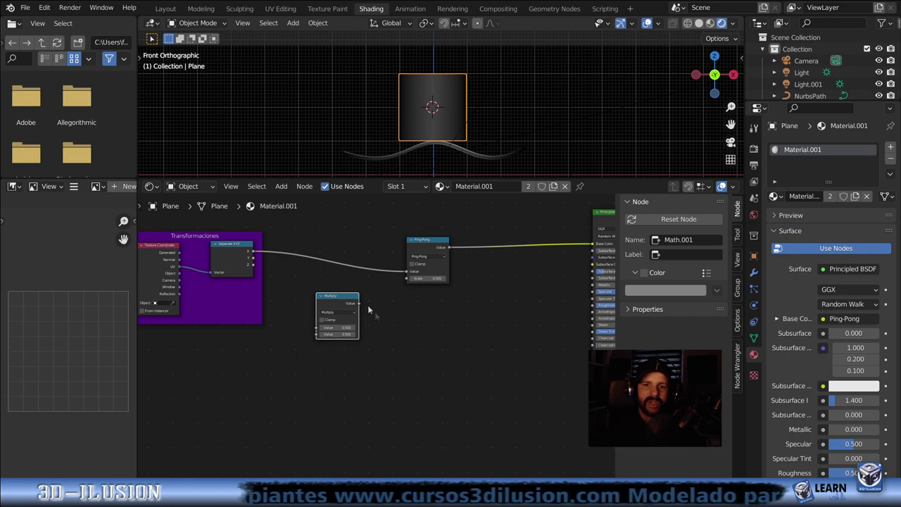
pyautogui.moveTo(348, 299); pyautogui.dragTo(346, 242)
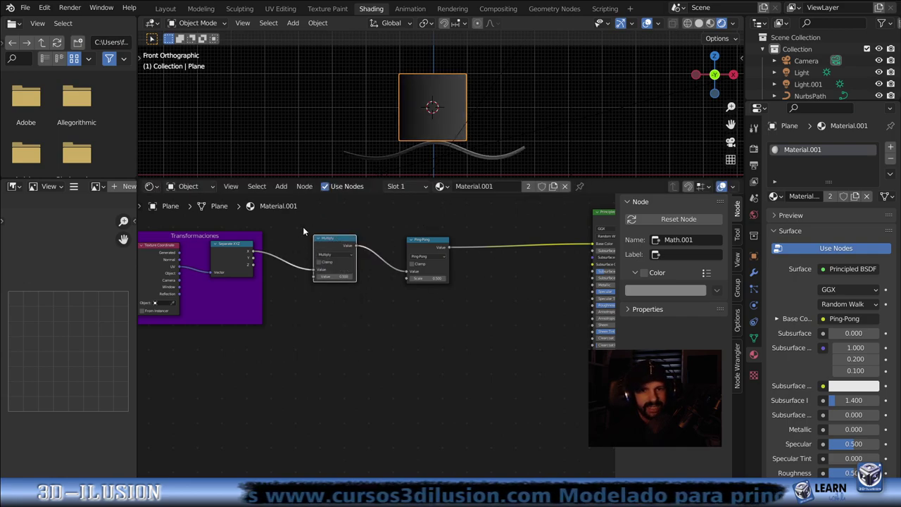
# Raise the Multiply value to 32.2 so dense stripes appear on the plane and tube
pyautogui.moveTo(334, 276); pyautogui.dragTo(395, 276)
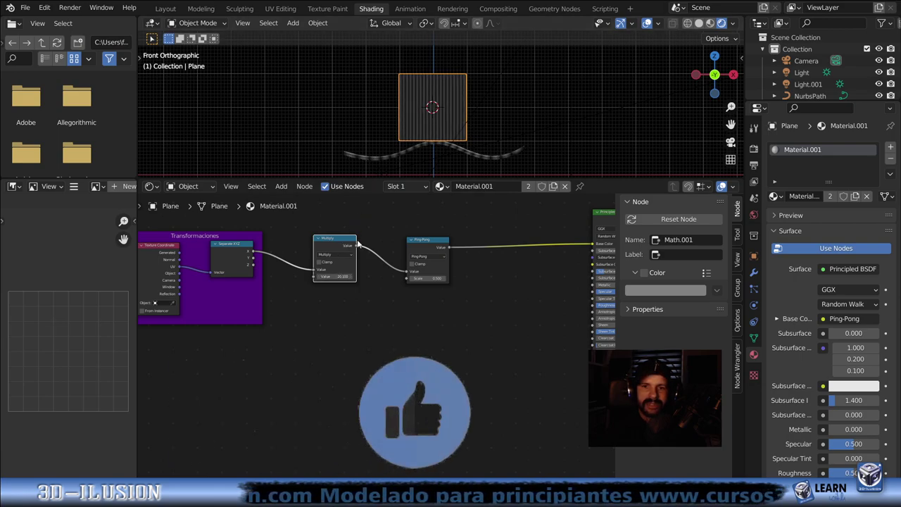
pyautogui.moveTo(326, 276); pyautogui.dragTo(382, 276)
pyautogui.scroll(1, 387, 151)
pyautogui.scroll(2, 387, 150)
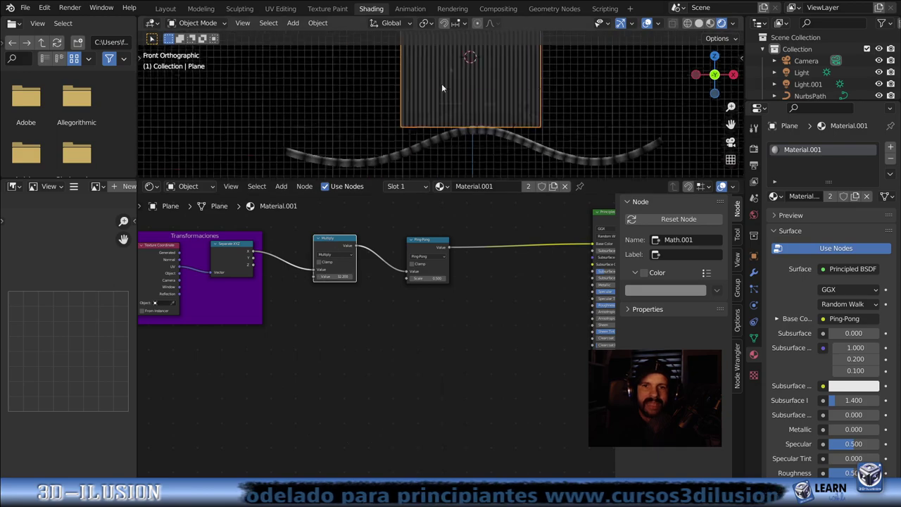
pyautogui.scroll(1, 366, 106)
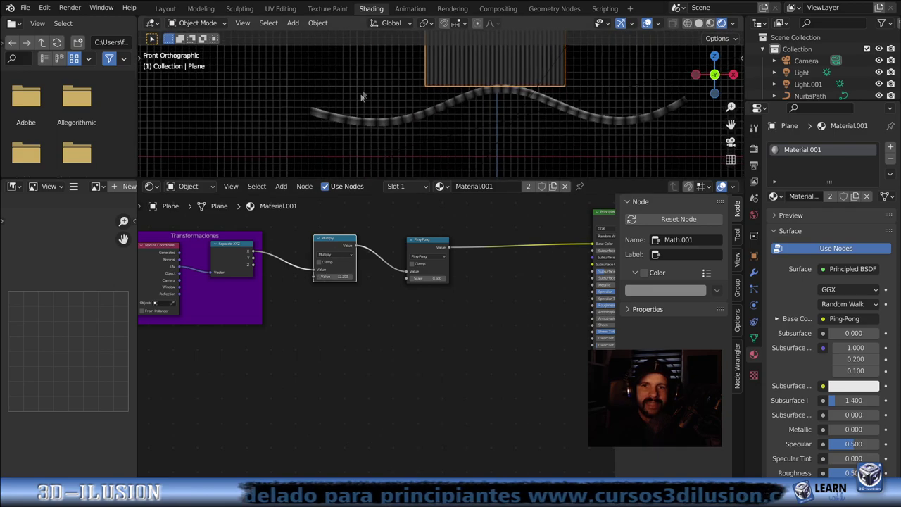
pyautogui.click(500, 90)
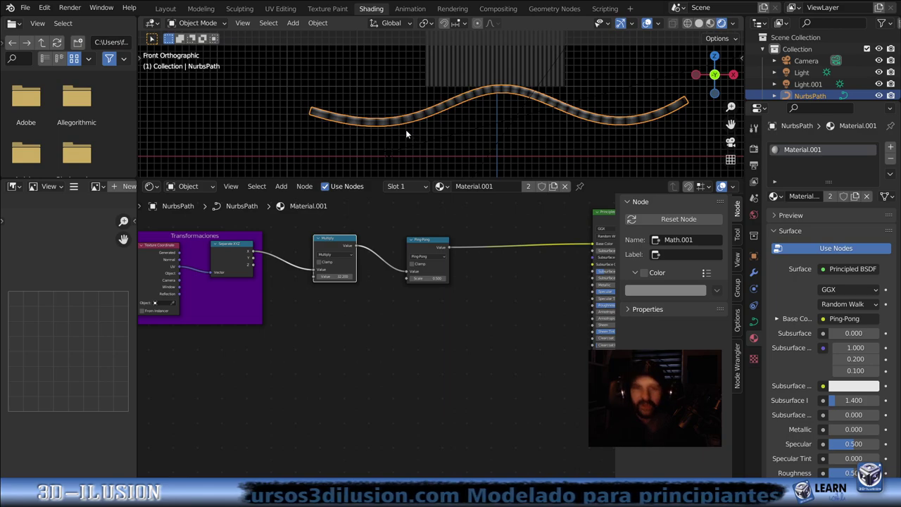
# In the curve's Edit Mode, subdivide the segment at the selected end point
pyautogui.press('Tab')
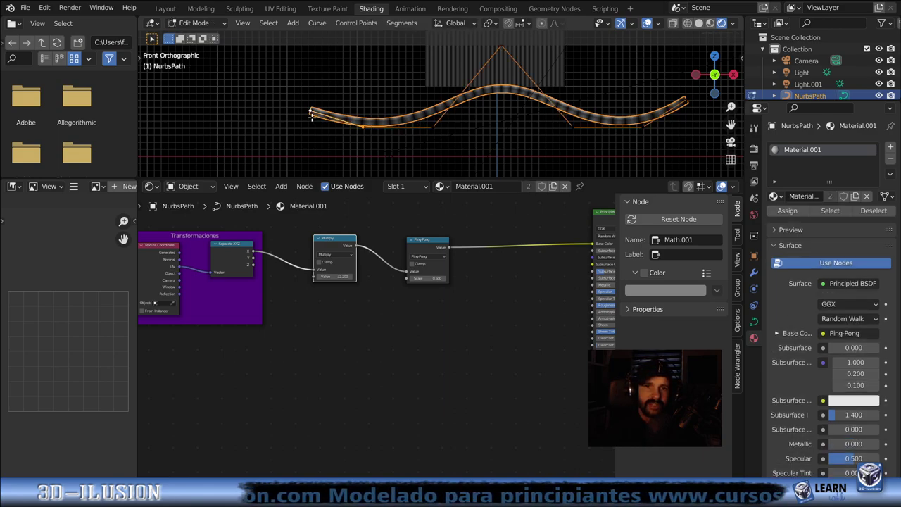
pyautogui.keyDown('shift'); pyautogui.click(649, 105); pyautogui.keyUp('shift')
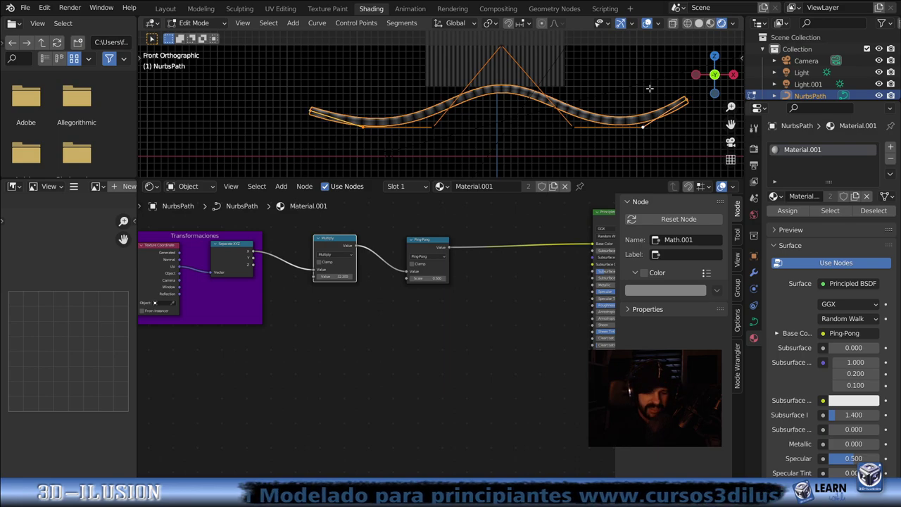
pyautogui.rightClick(649, 88)
pyautogui.click(647, 89)
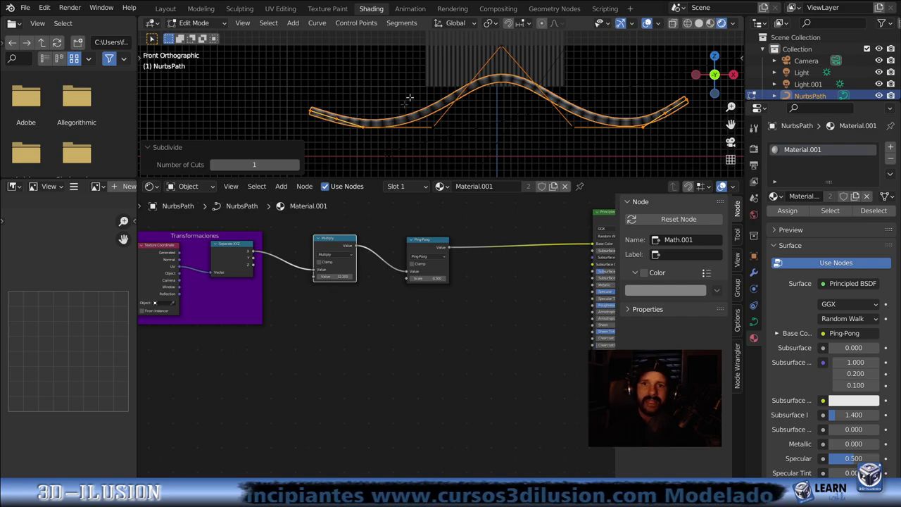
# Move the new top control point upward so the tube's middle arches up
pyautogui.scroll(-1, 497, 146)
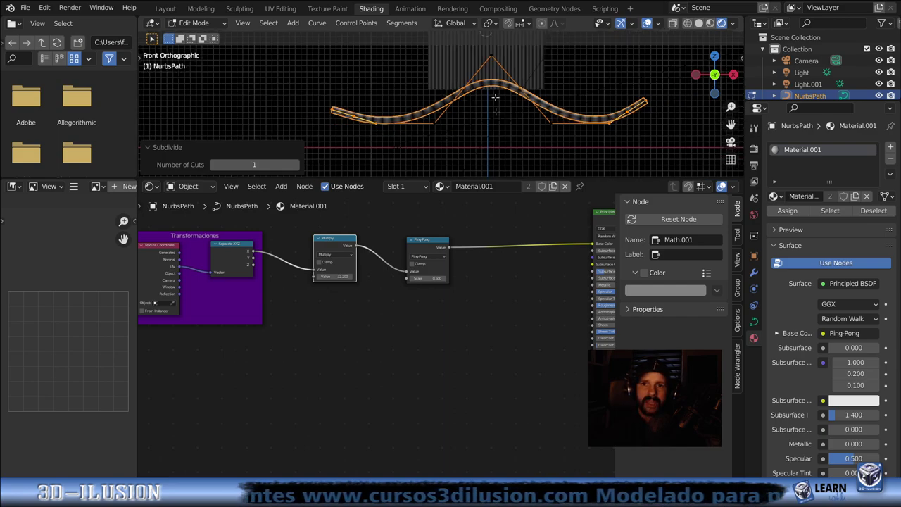
pyautogui.click(495, 64)
pyautogui.press('g')
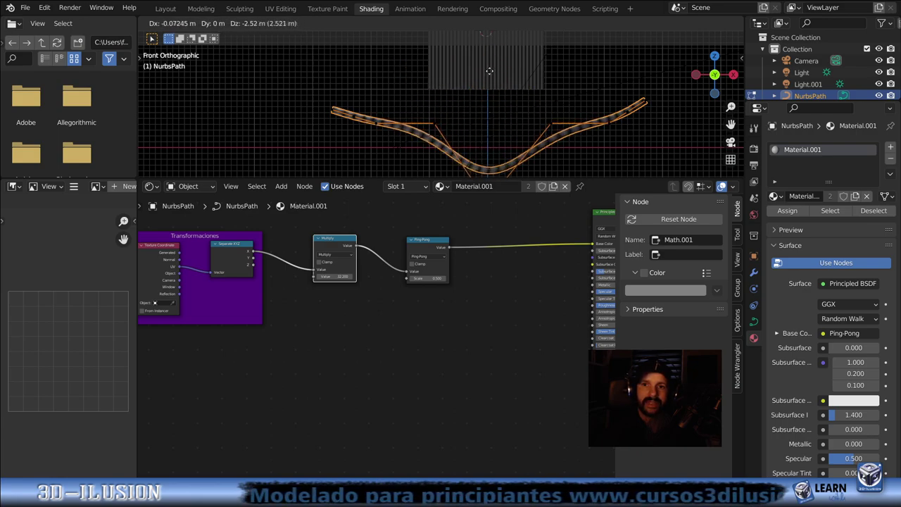
pyautogui.click(499, 67)
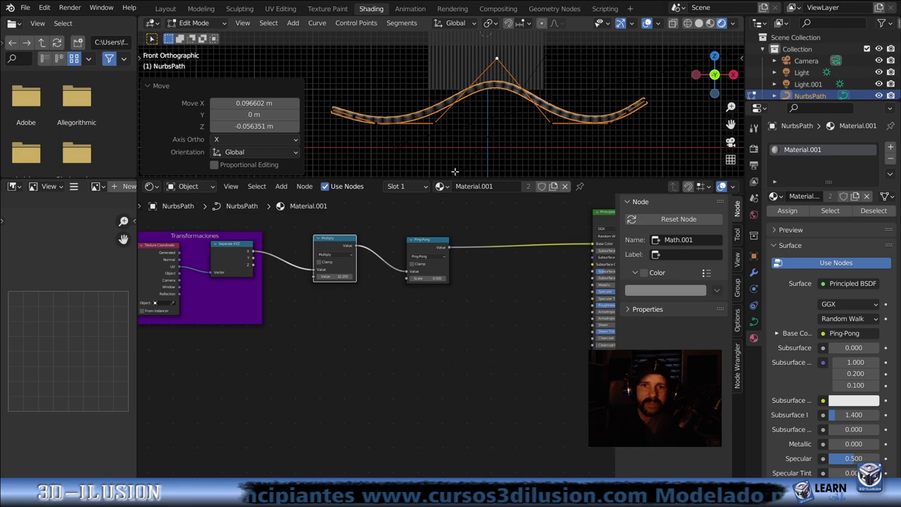
pyautogui.scroll(1, 340, 335)
pyautogui.scroll(2, 416, 136)
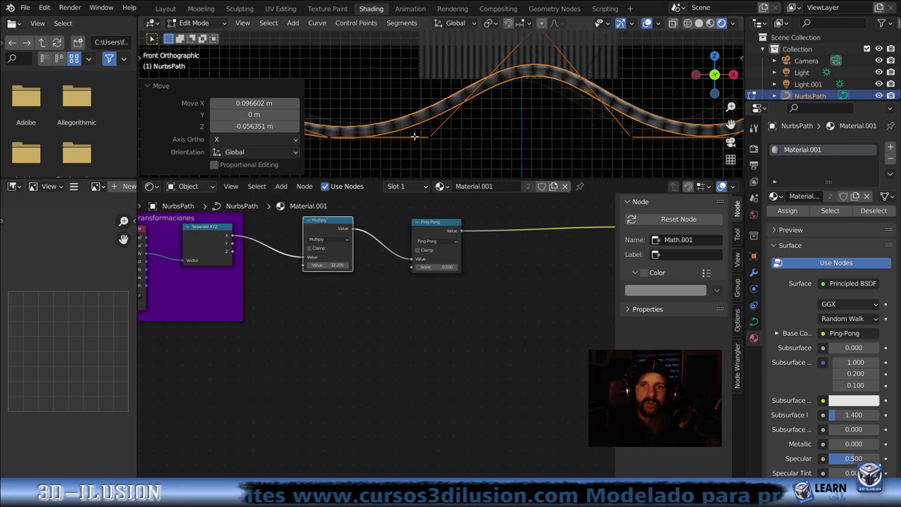
# Connect Texture Coordinate's Generated output to the Separate XYZ Vector input to drive the stripes
pyautogui.scroll(2, 415, 136)
pyautogui.moveTo(167, 266); pyautogui.dragTo(216, 266, button='middle')
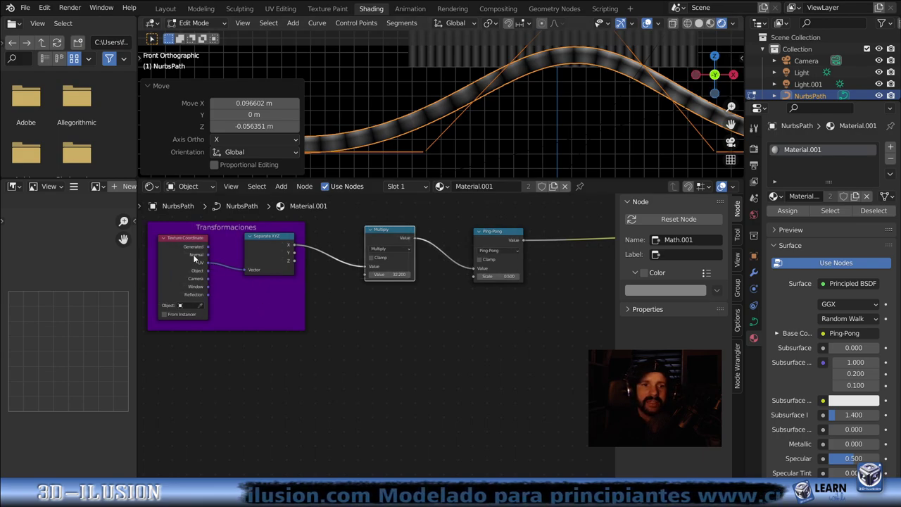
pyautogui.moveTo(208, 247); pyautogui.dragTo(248, 271)
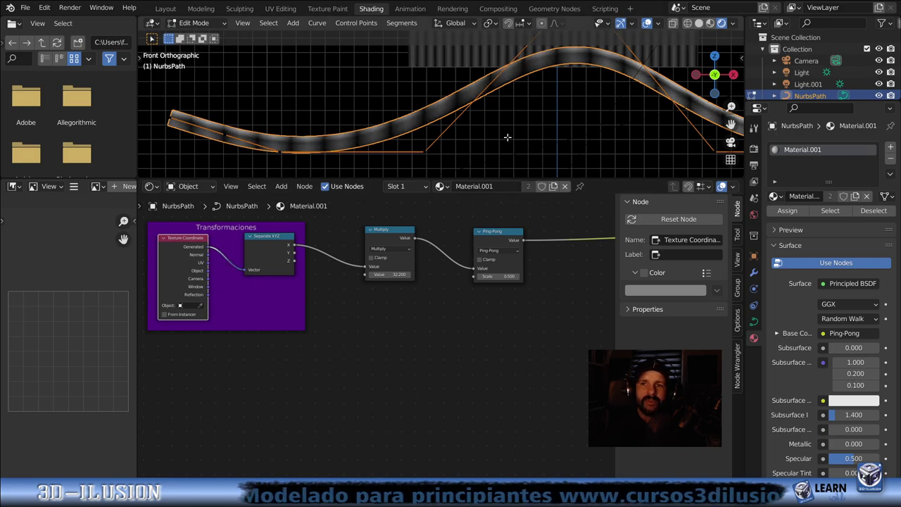
pyautogui.scroll(-2, 507, 137)
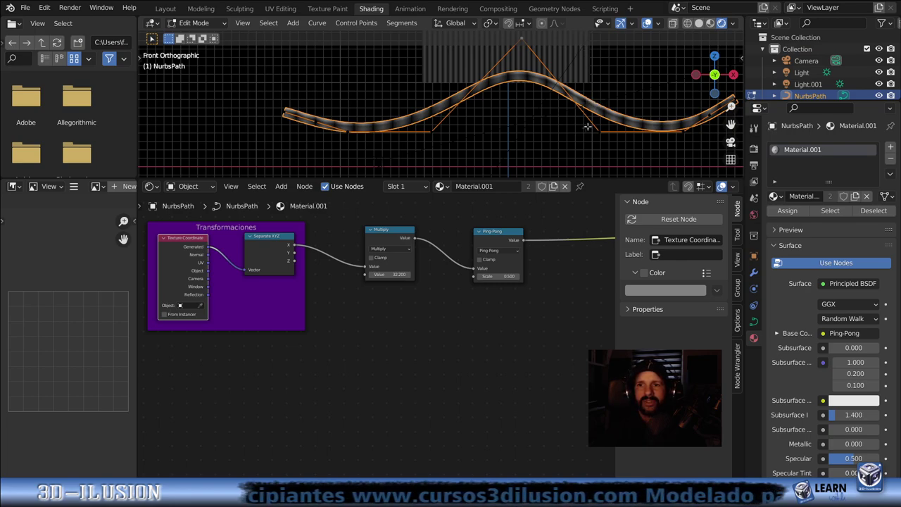
pyautogui.scroll(-1, 589, 100)
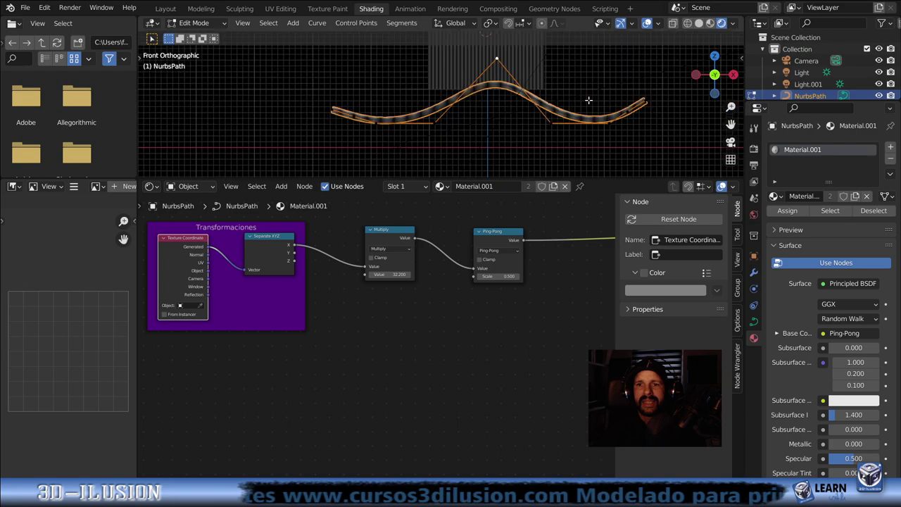
pyautogui.scroll(3, 588, 100)
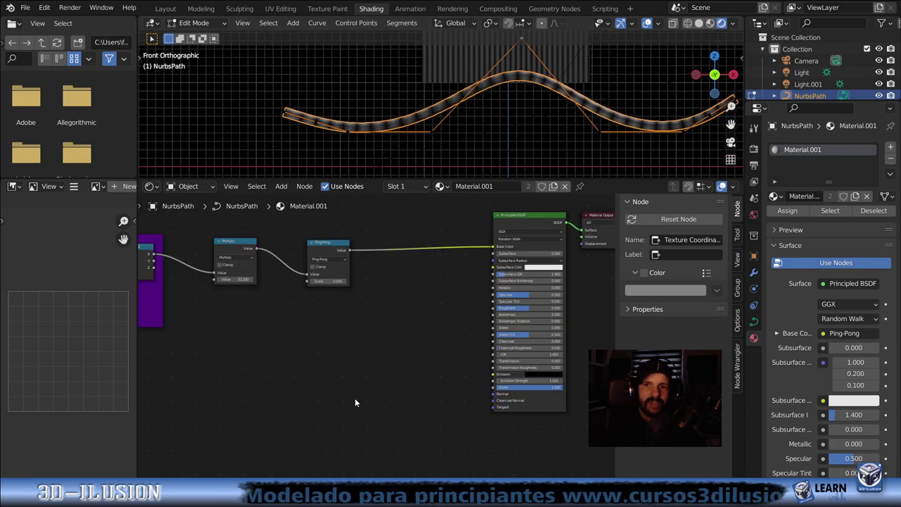
pyautogui.scroll(-2, 360, 314)
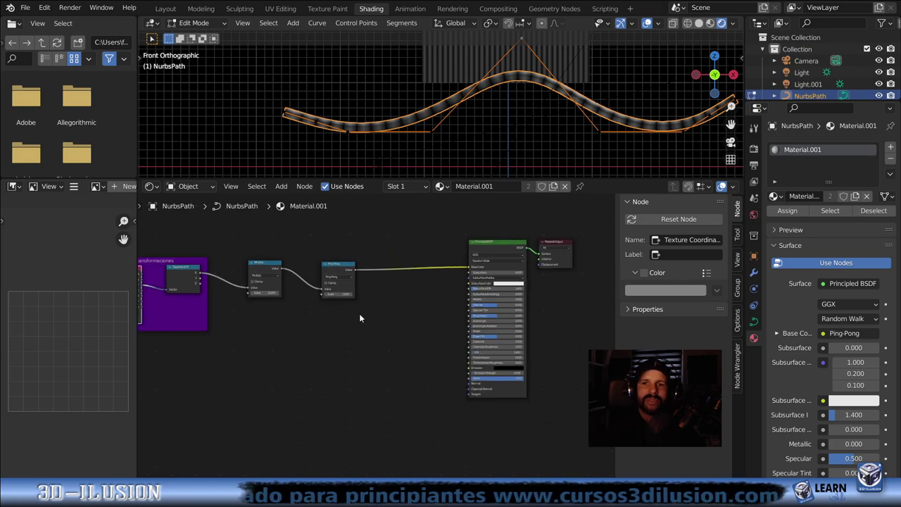
pyautogui.scroll(3, 485, 132)
pyautogui.scroll(2, 484, 132)
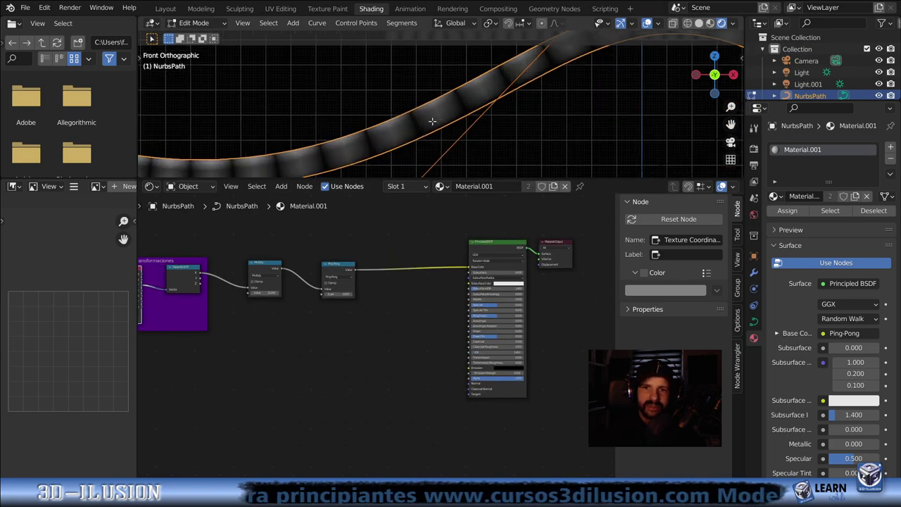
pyautogui.scroll(-1, 401, 324)
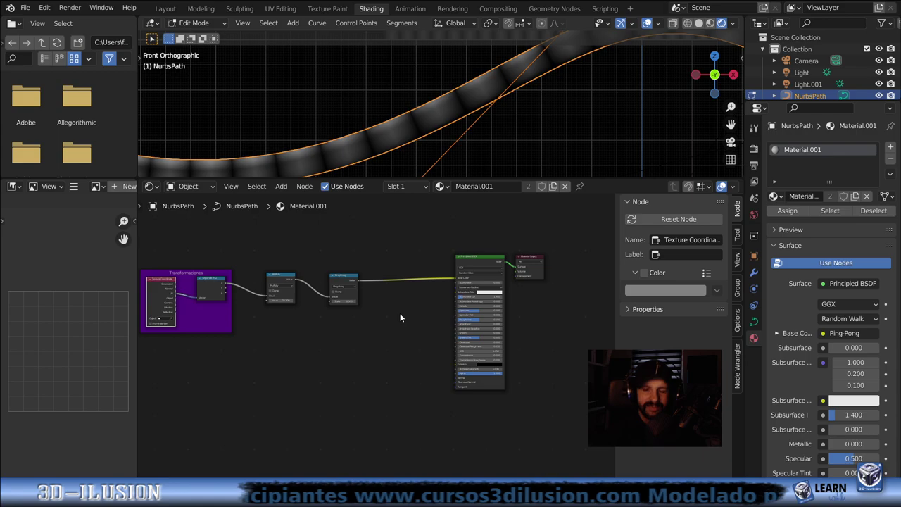
pyautogui.scroll(-1, 391, 310)
pyautogui.hotkey('shift', 'a')
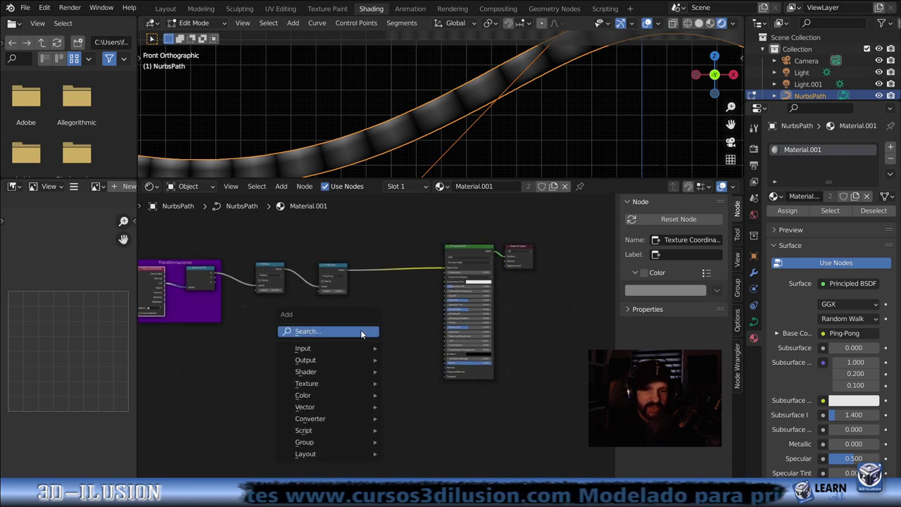
# Add a Frame node and place the Multiply and Ping-Pong nodes inside it
pyautogui.click(410, 454)
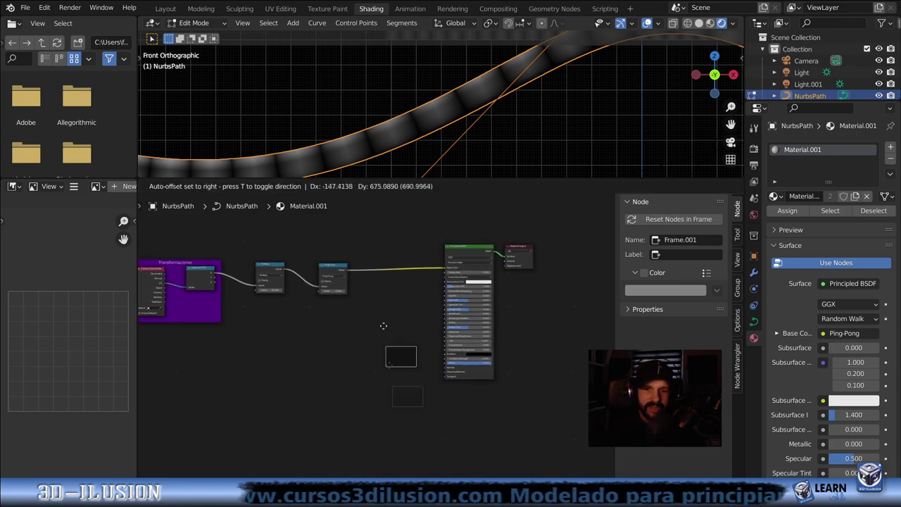
pyautogui.click(383, 271)
pyautogui.scroll(2, 382, 271)
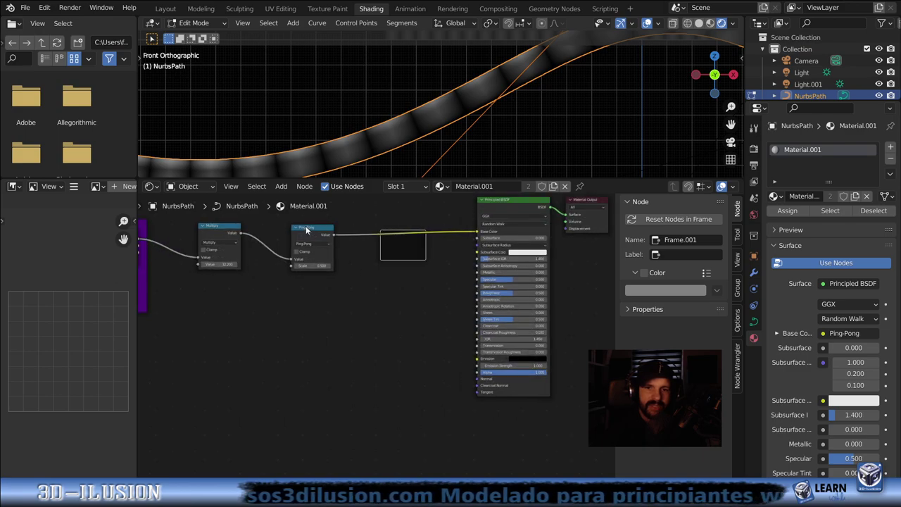
pyautogui.moveTo(306, 230); pyautogui.dragTo(406, 228)
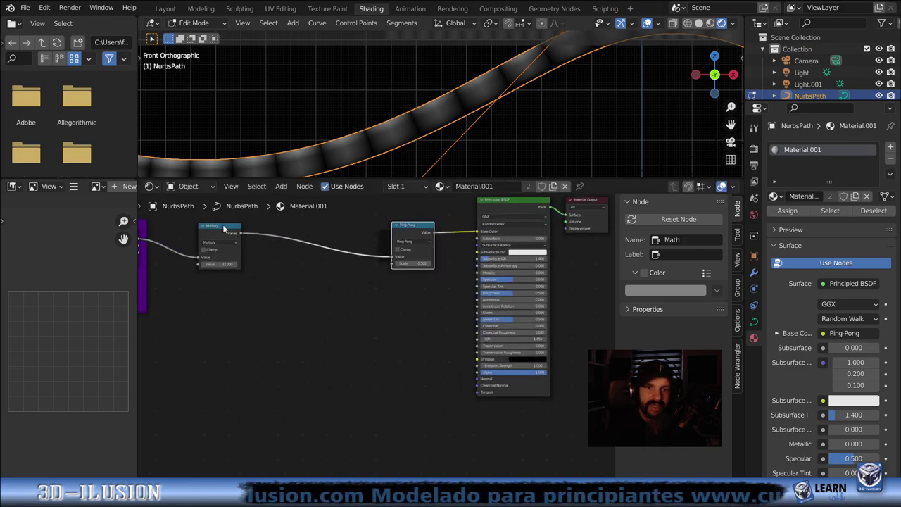
pyautogui.moveTo(224, 227); pyautogui.dragTo(294, 239)
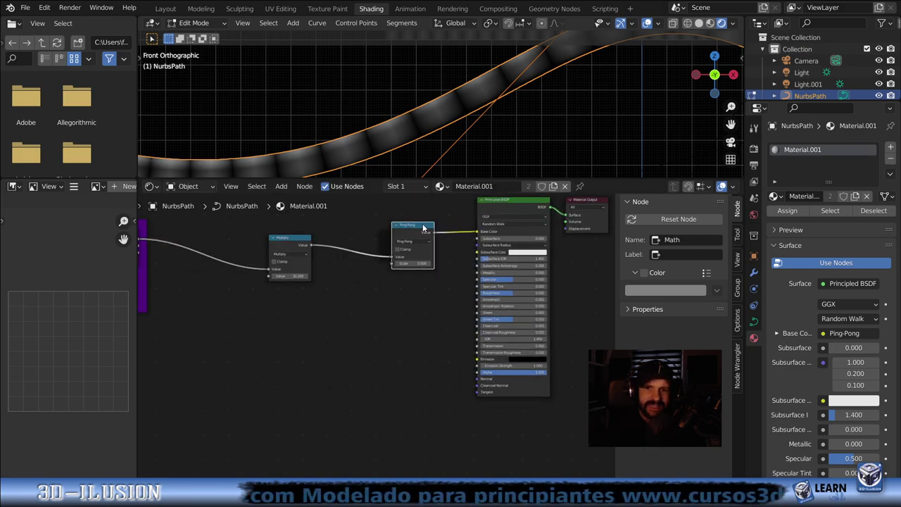
pyautogui.moveTo(424, 228); pyautogui.dragTo(405, 247)
pyautogui.moveTo(305, 245); pyautogui.dragTo(391, 252)
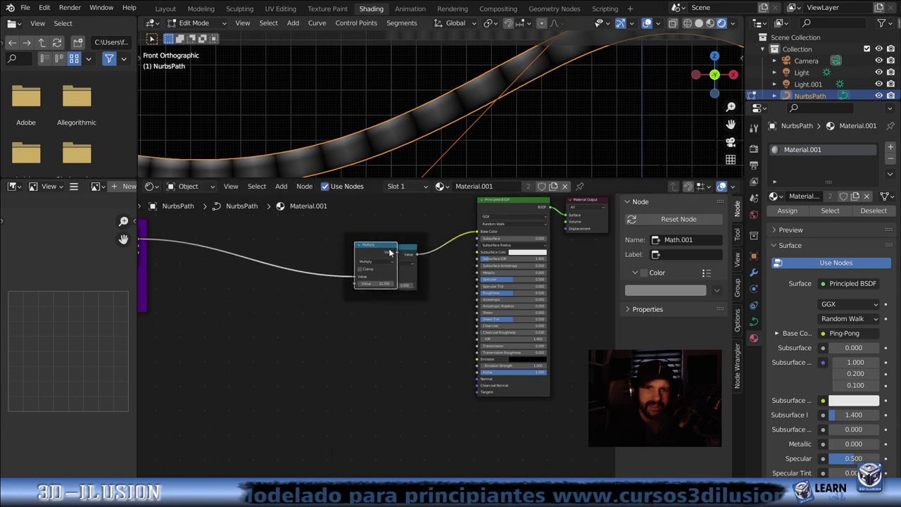
pyautogui.moveTo(393, 248); pyautogui.dragTo(342, 276)
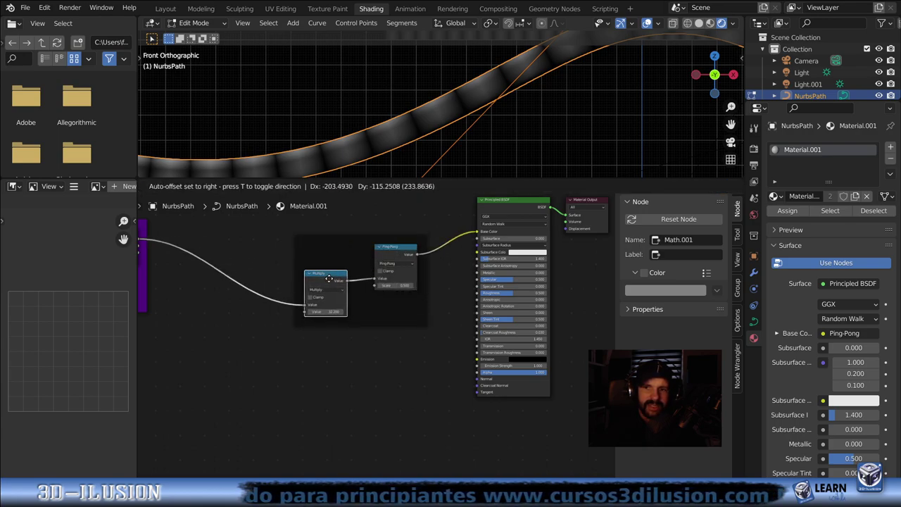
# Label the frame 'pintado' and give it a custom red colour
pyautogui.click(342, 247)
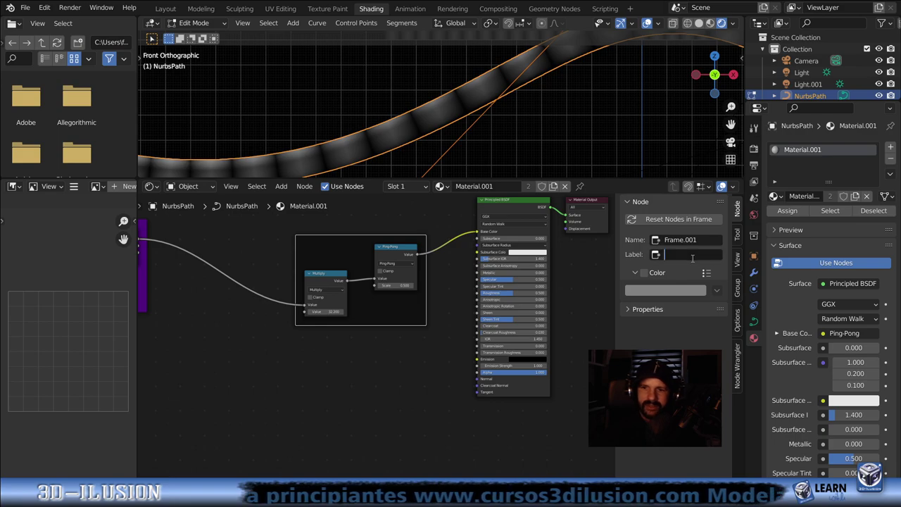
pyautogui.write('co')
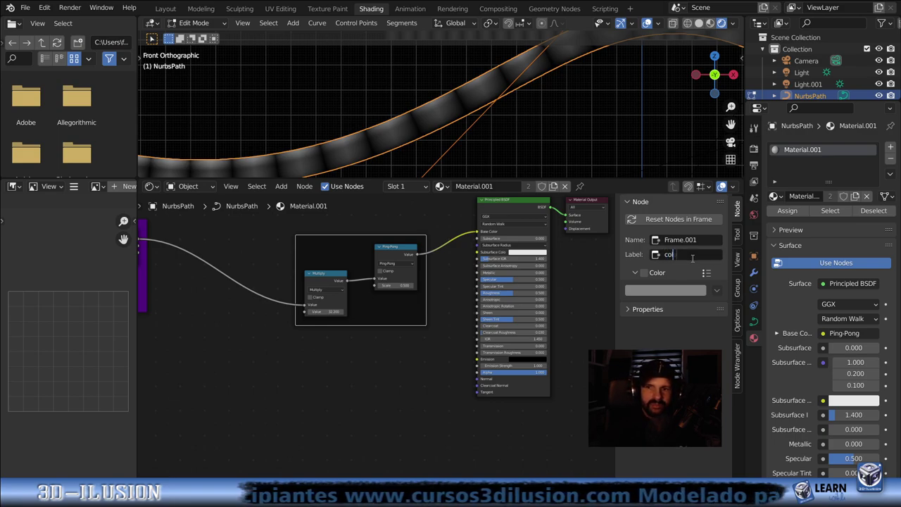
pyautogui.write('pintado')
pyautogui.press('Return')
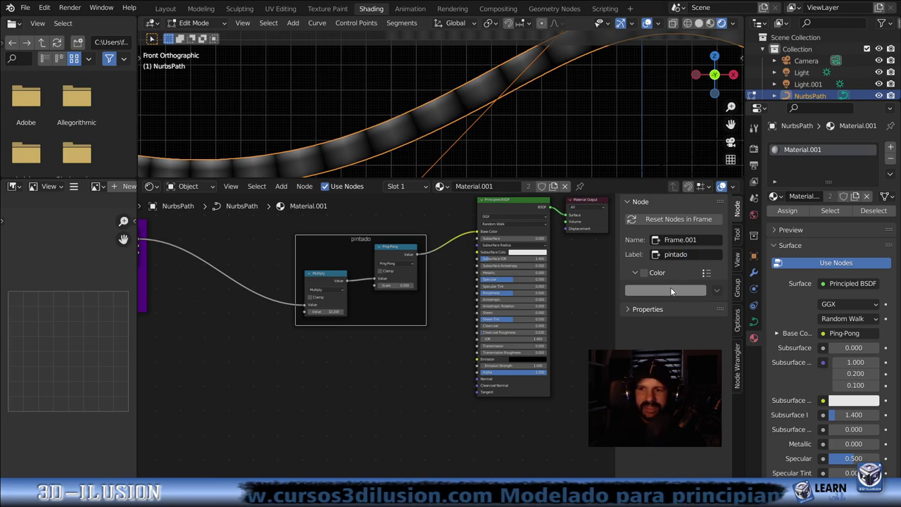
pyautogui.click(644, 273)
pyautogui.click(666, 290)
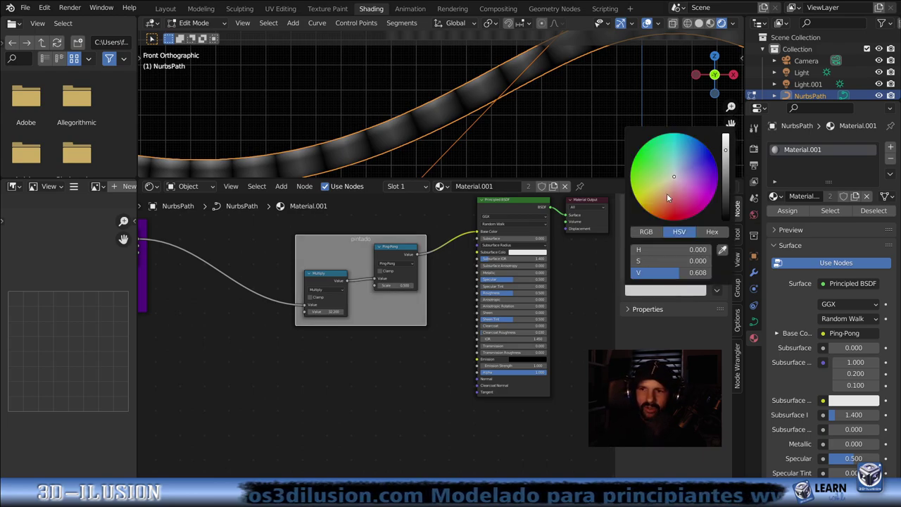
pyautogui.click(693, 191)
pyautogui.scroll(-3, 453, 318)
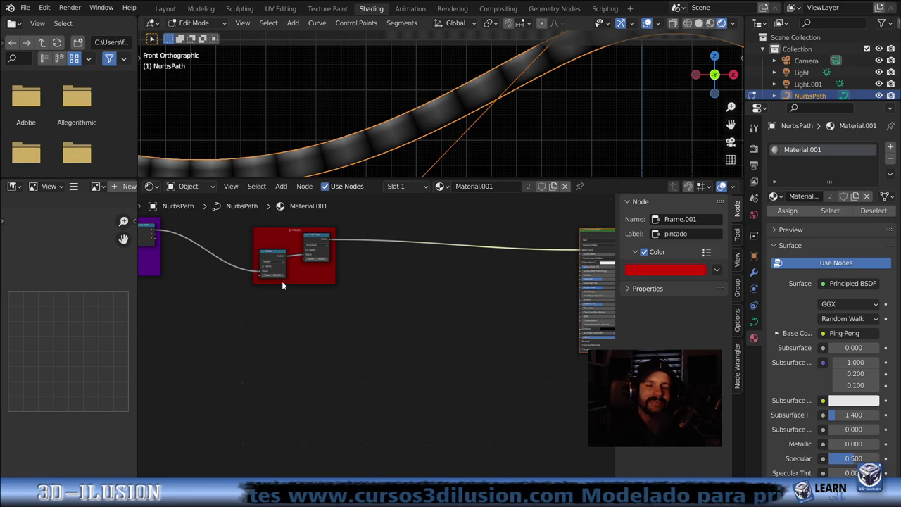
pyautogui.scroll(-3, 387, 106)
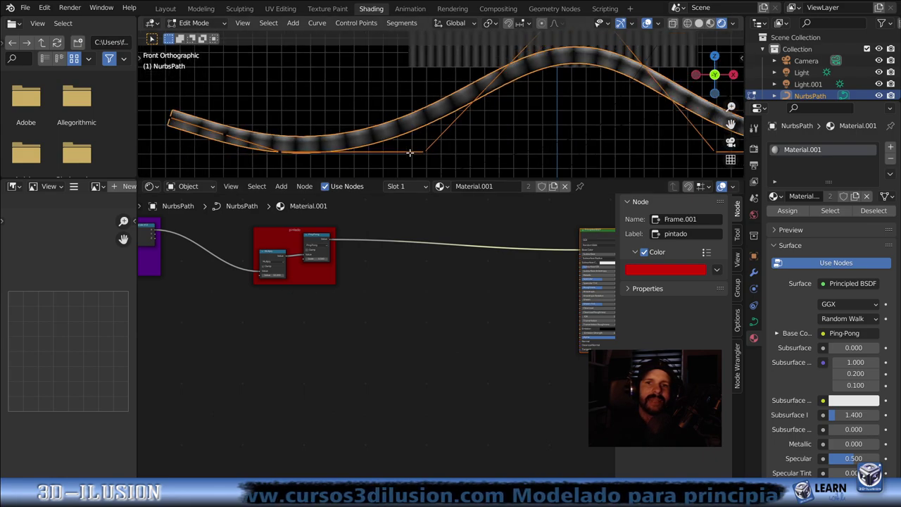
pyautogui.scroll(1, 315, 291)
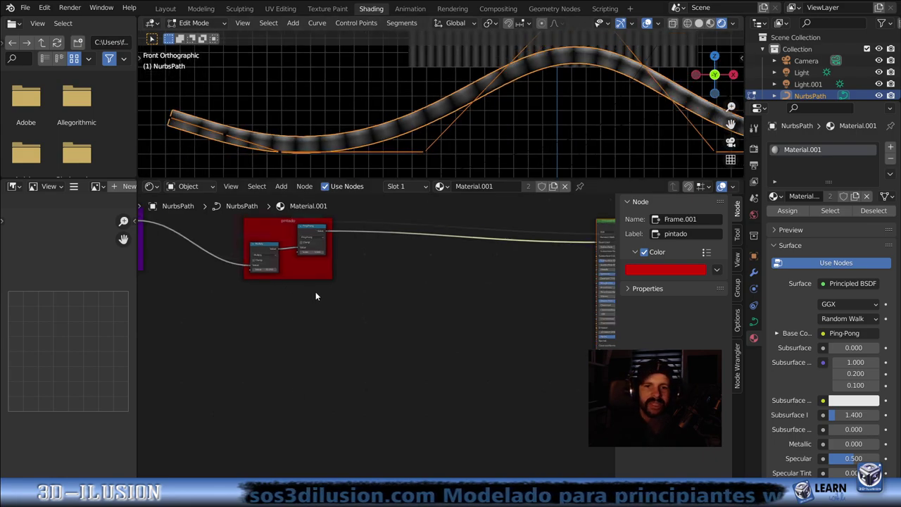
pyautogui.scroll(1, 316, 291)
pyautogui.moveTo(355, 204); pyautogui.dragTo(379, 234, button='middle')
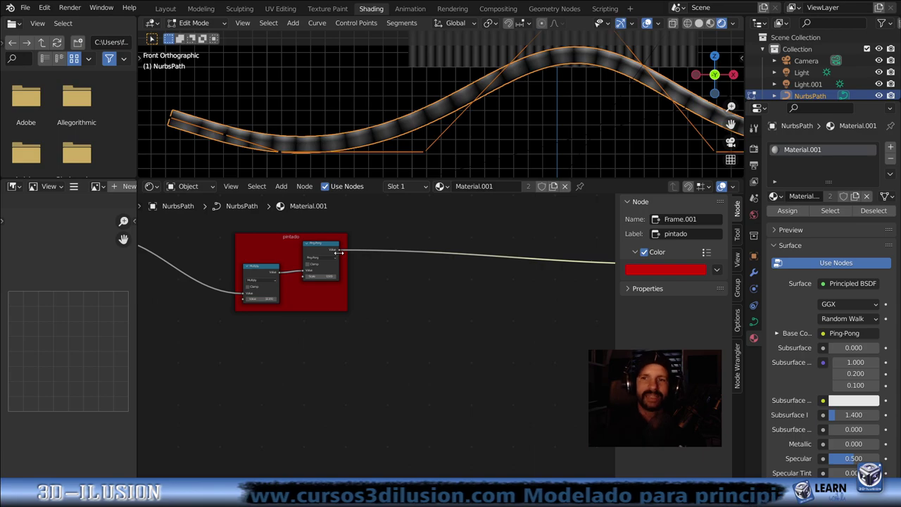
pyautogui.scroll(1, 373, 320)
pyautogui.scroll(1, 372, 320)
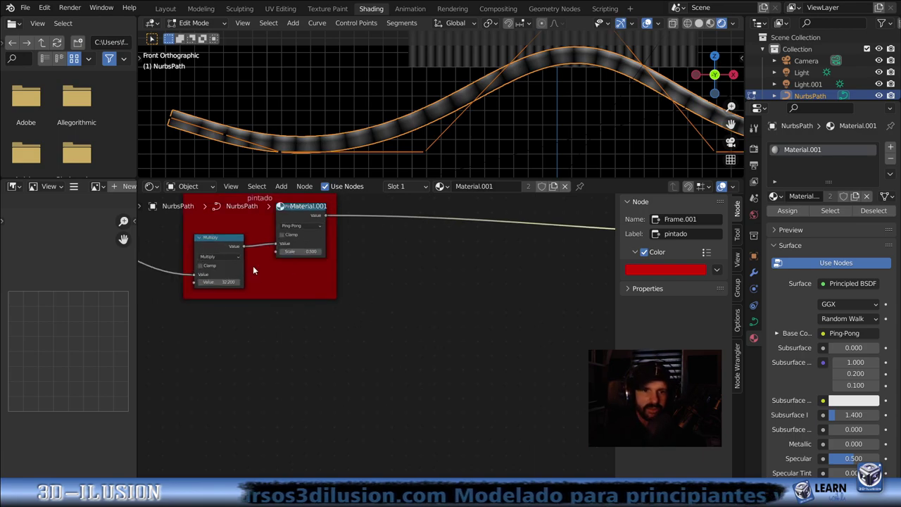
# Add a second Multiply at 4.600 after Ping-Pong and set the first Multiply to 31.100
pyautogui.click(218, 244)
pyautogui.hotkey('shift', 'd')
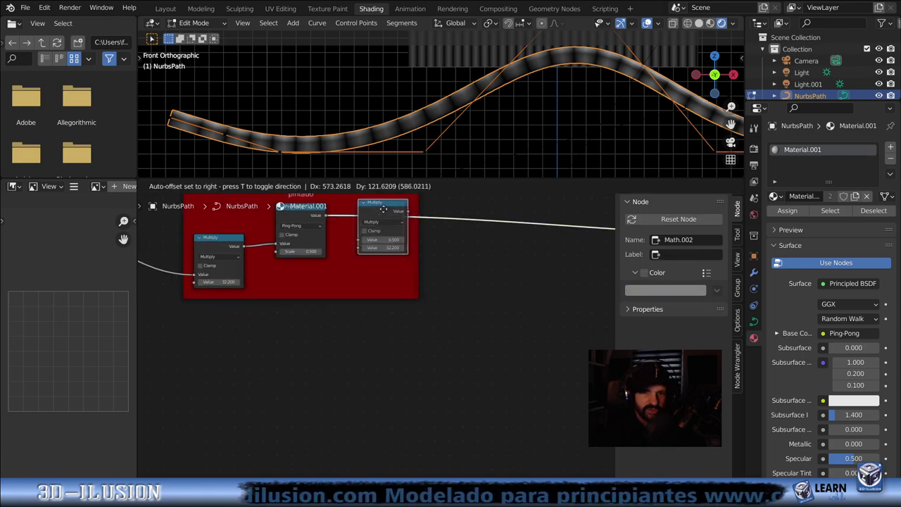
pyautogui.click(382, 212)
pyautogui.moveTo(456, 282); pyautogui.dragTo(480, 319, button='middle')
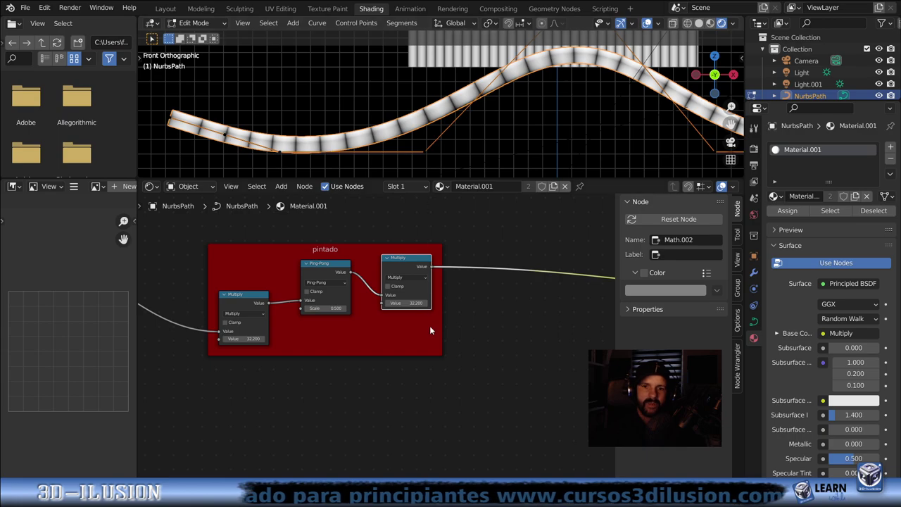
pyautogui.moveTo(415, 304)
pyautogui.mouseDown()
pyautogui.moveTo(377, 304)
pyautogui.moveTo(398, 303)
pyautogui.mouseUp()
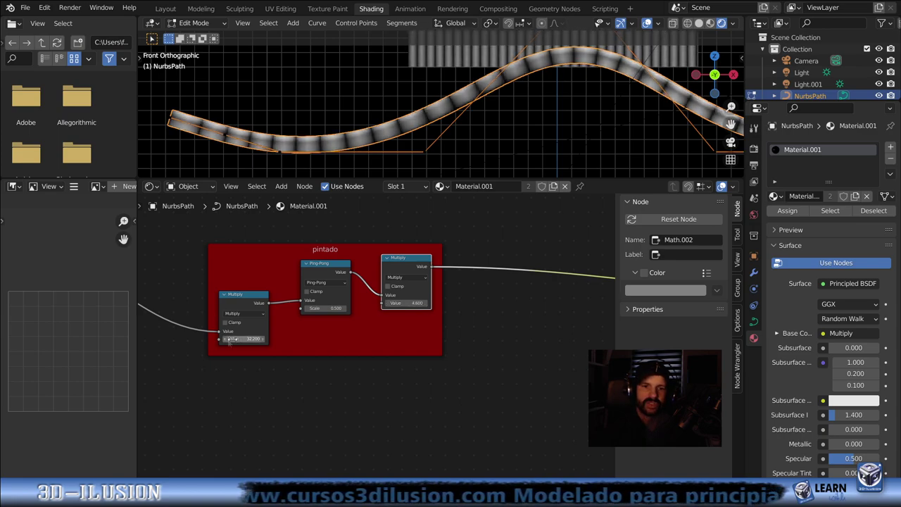
pyautogui.moveTo(238, 340)
pyautogui.mouseDown()
pyautogui.moveTo(227, 340)
pyautogui.moveTo(257, 338)
pyautogui.mouseUp()
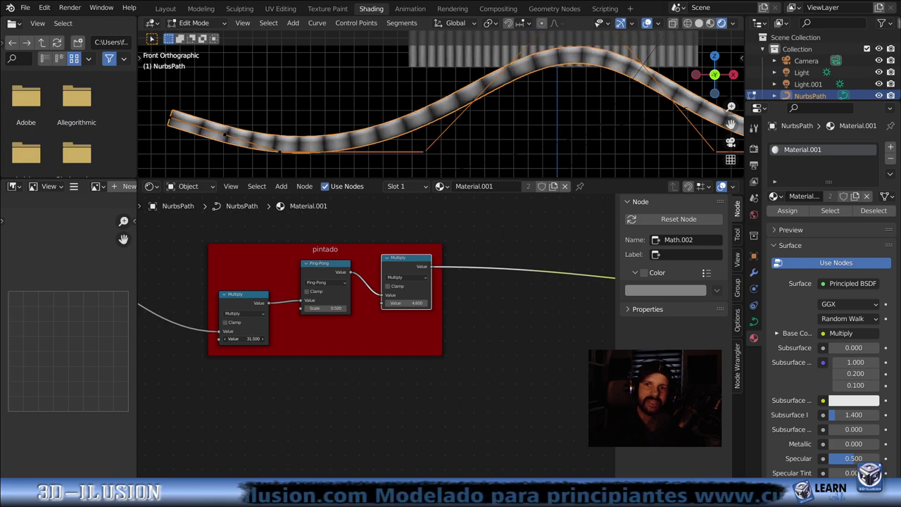
# Box-select the red pintado frame and move it up and right toward the Principled BSDF
pyautogui.scroll(-2, 489, 298)
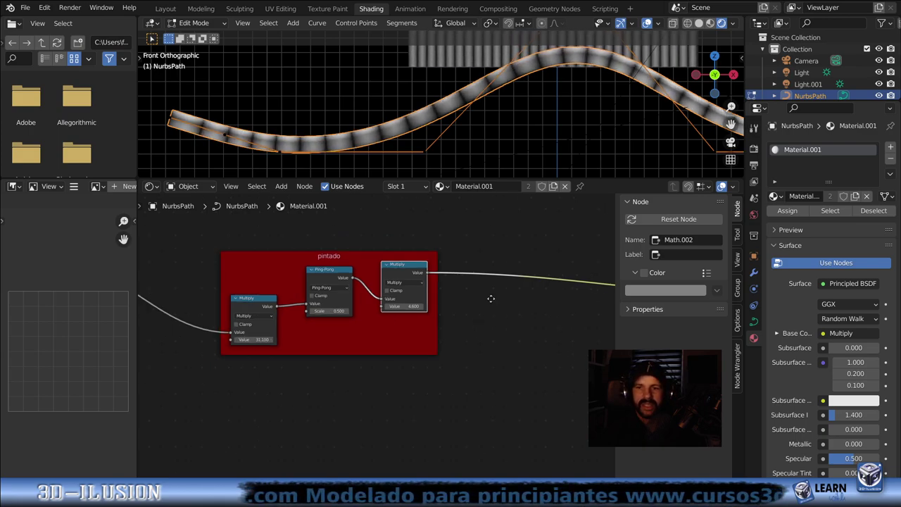
pyautogui.moveTo(489, 297); pyautogui.dragTo(405, 300, button='middle')
pyautogui.scroll(-3, 405, 301)
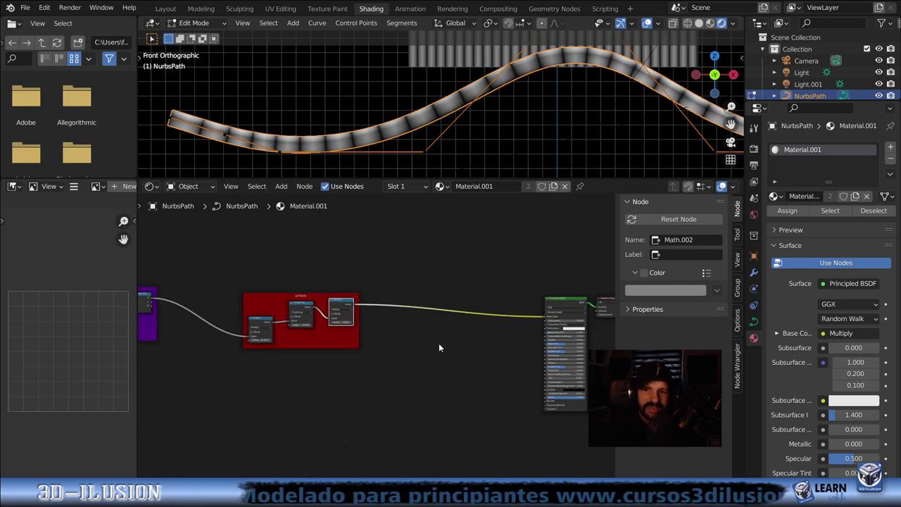
pyautogui.moveTo(214, 312); pyautogui.dragTo(289, 273, button='middle')
pyautogui.moveTo(300, 246); pyautogui.dragTo(476, 363)
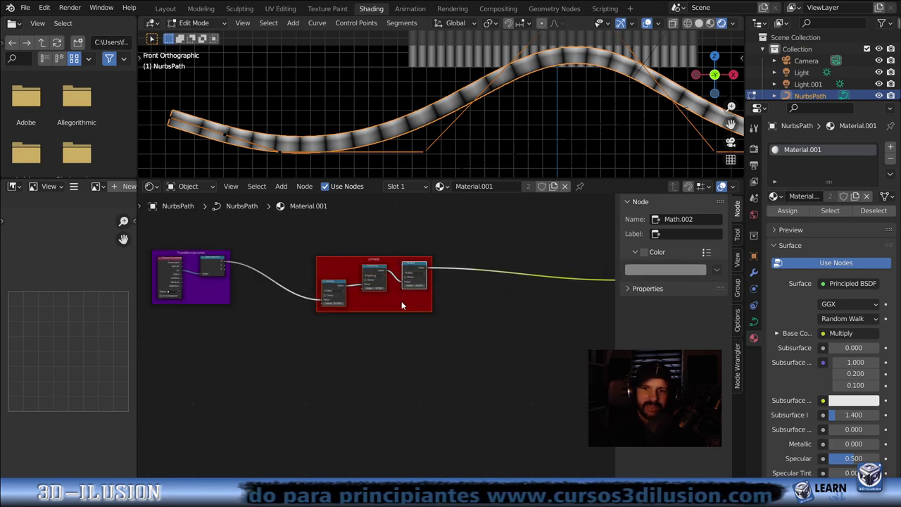
pyautogui.moveTo(401, 301); pyautogui.dragTo(505, 258)
pyautogui.moveTo(499, 332)
pyautogui.mouseDown(button='middle')
pyautogui.moveTo(299, 350)
pyautogui.moveTo(416, 302)
pyautogui.mouseUp(button='middle')
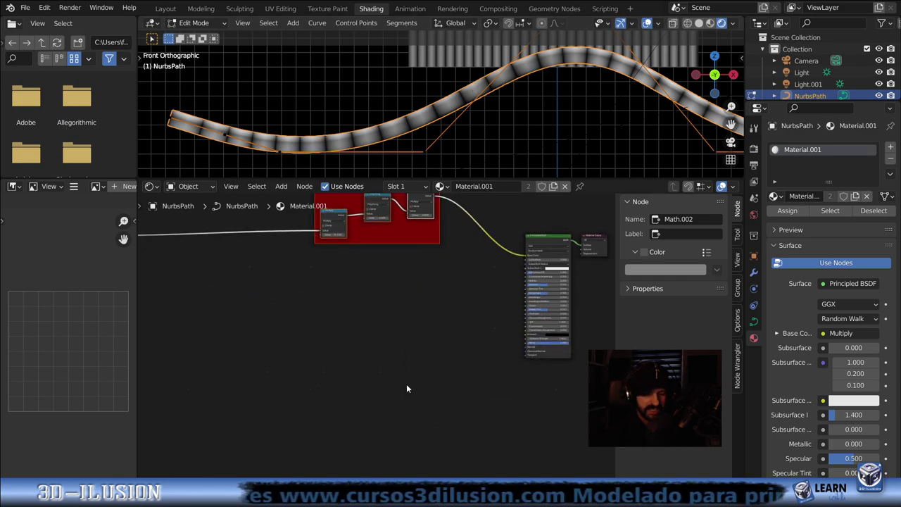
# Add a Bump node (Strength 1.000, Distance 1.000) and link its Normal into the Principled BSDF Normal
pyautogui.hotkey('shift', 'a')
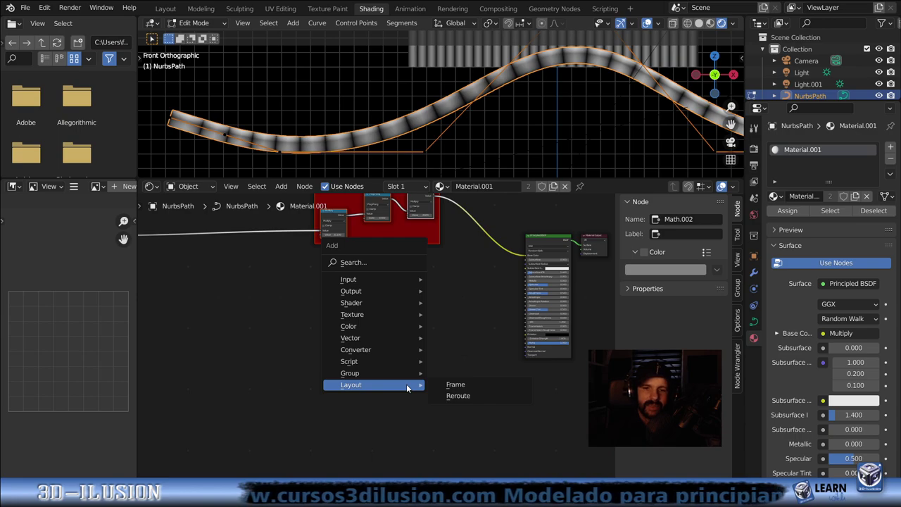
pyautogui.moveTo(351, 338)
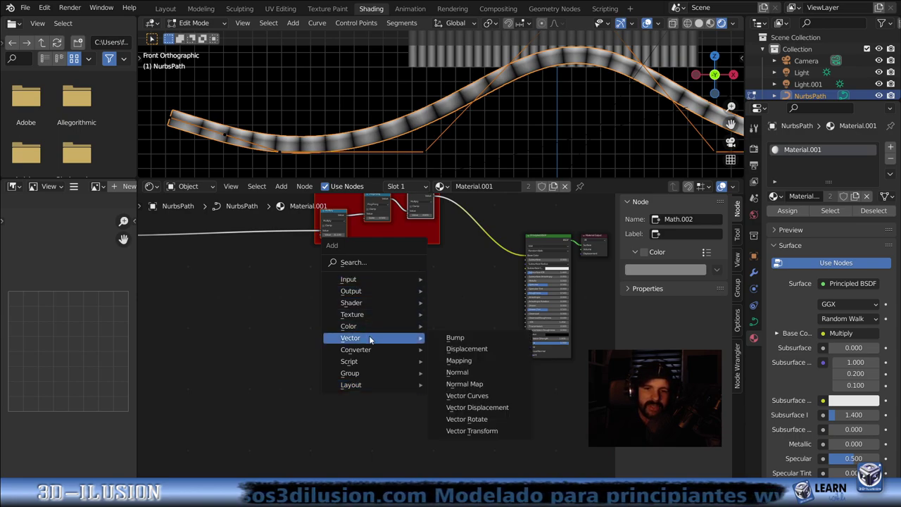
pyautogui.click(454, 338)
pyautogui.click(458, 350)
pyautogui.scroll(1, 458, 349)
pyautogui.scroll(2, 457, 350)
pyautogui.moveTo(409, 346); pyautogui.dragTo(279, 322, button='middle')
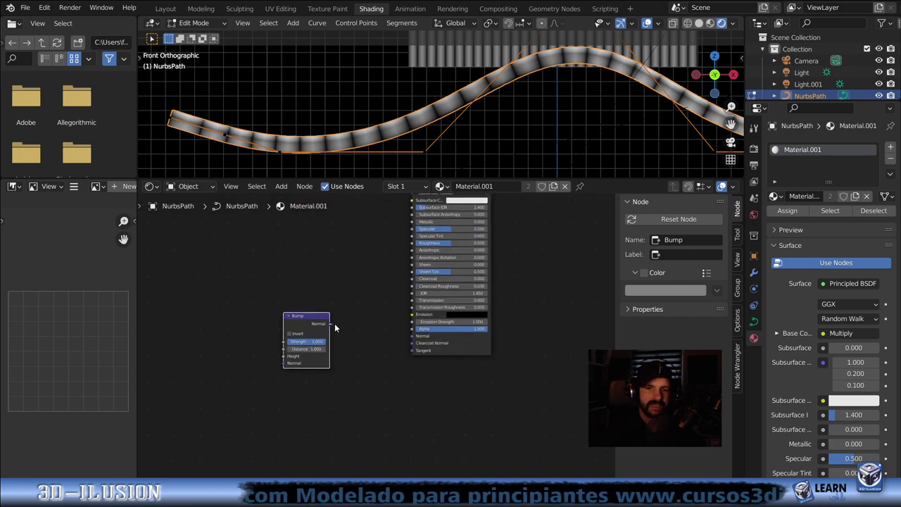
pyautogui.moveTo(331, 325); pyautogui.dragTo(412, 336)
pyautogui.moveTo(339, 373); pyautogui.dragTo(399, 392, button='middle')
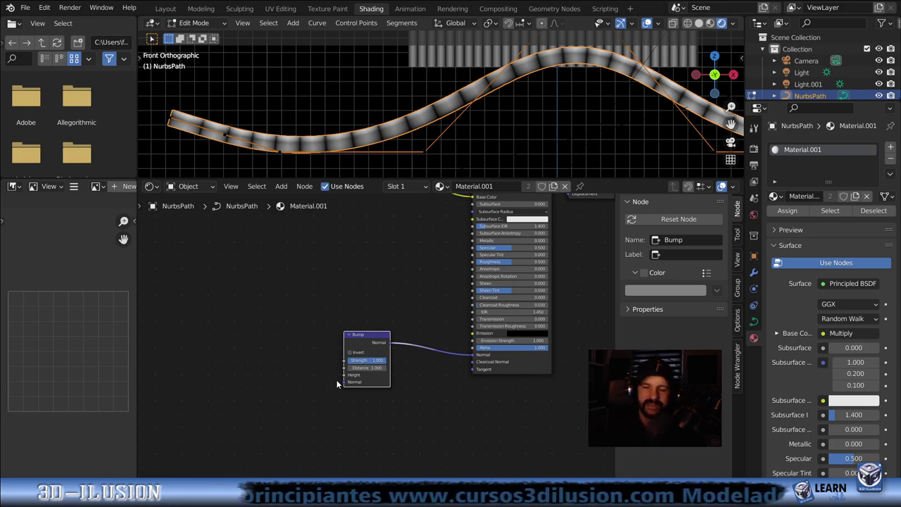
pyautogui.scroll(-1, 360, 388)
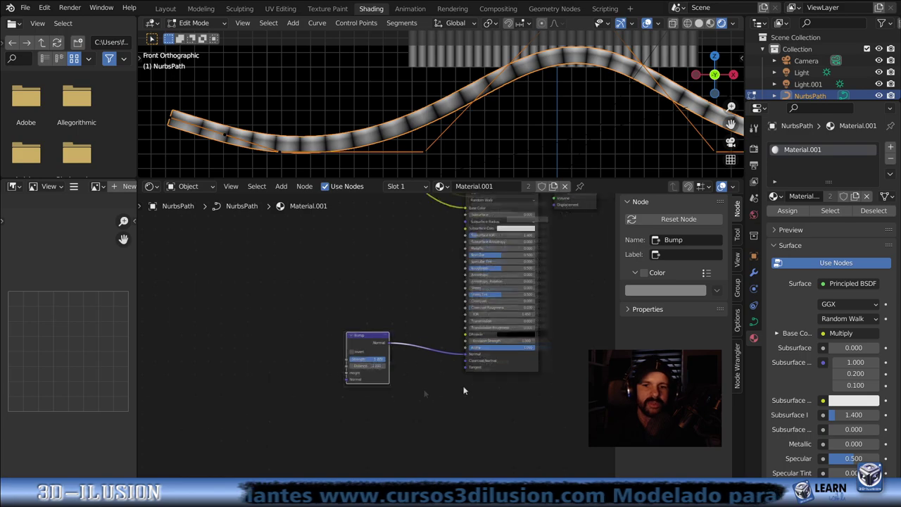
pyautogui.moveTo(360, 388); pyautogui.dragTo(478, 368, button='middle')
pyautogui.scroll(-2, 410, 323)
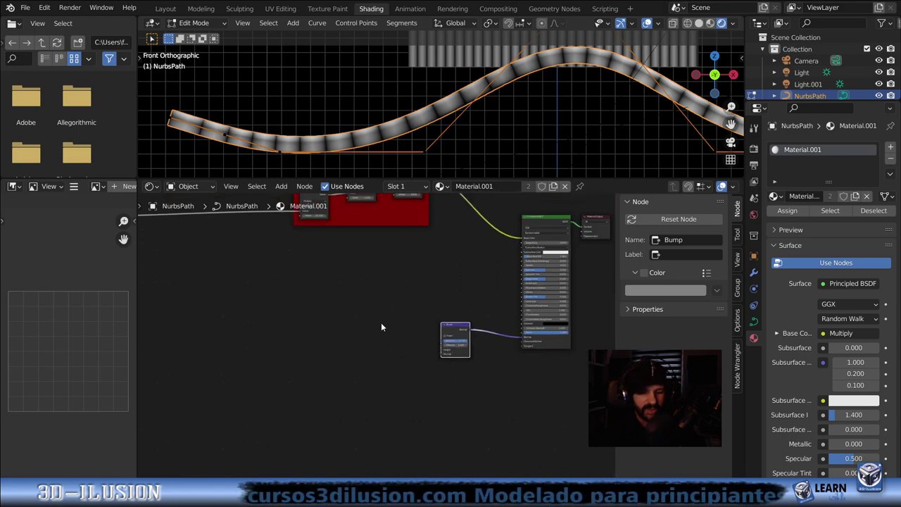
pyautogui.hotkey('shift', 'a')
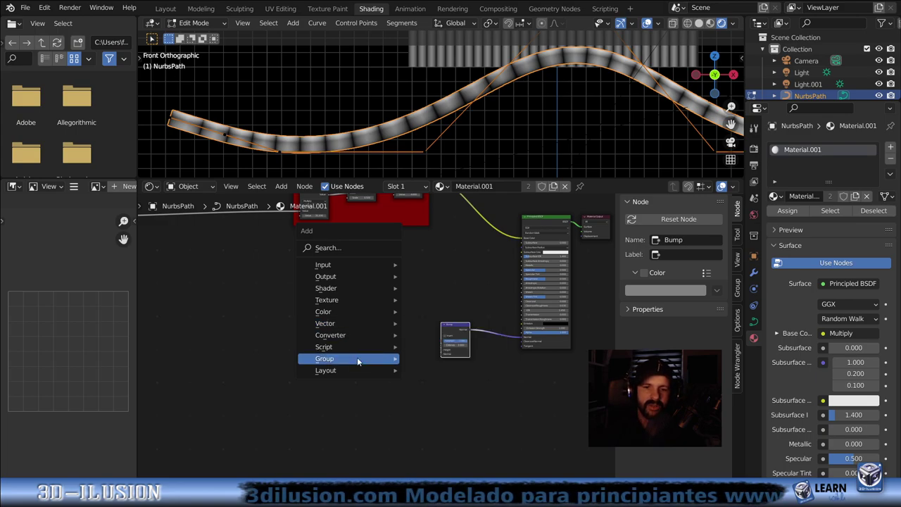
# Add a Frame node and move the Bump node inside it
pyautogui.moveTo(325, 370)
pyautogui.click(426, 375)
pyautogui.click(412, 325)
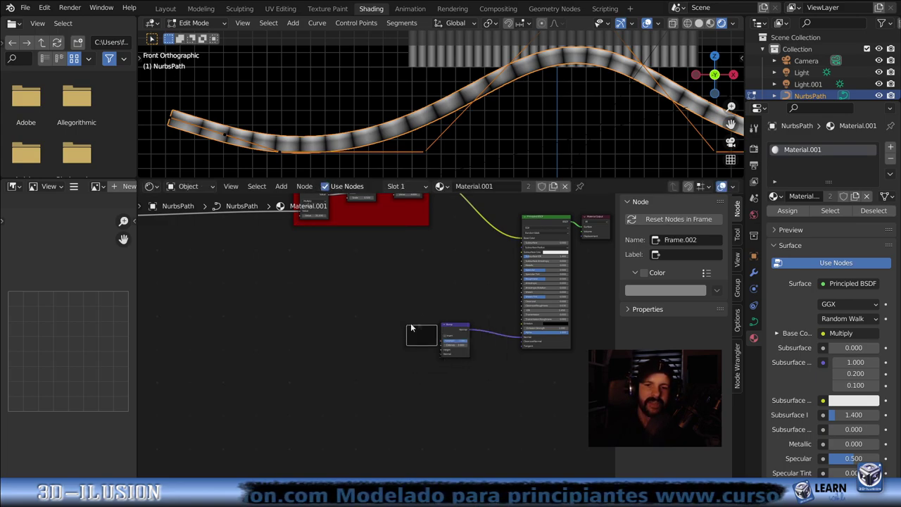
pyautogui.moveTo(451, 328); pyautogui.dragTo(425, 334)
pyautogui.scroll(2, 426, 333)
pyautogui.scroll(1, 425, 333)
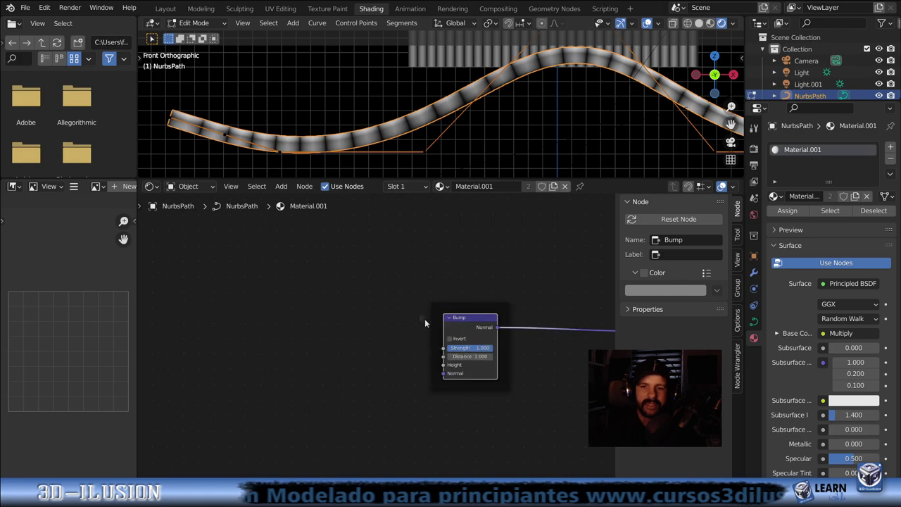
pyautogui.moveTo(425, 333); pyautogui.dragTo(364, 284, button='middle')
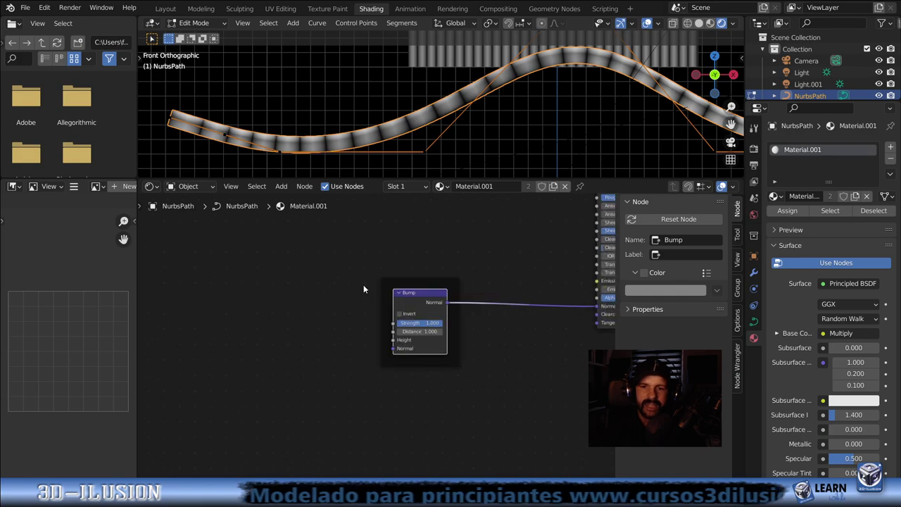
# Enable a custom colour on the Bump frame and set it to a near-neutral grey
pyautogui.click(419, 284)
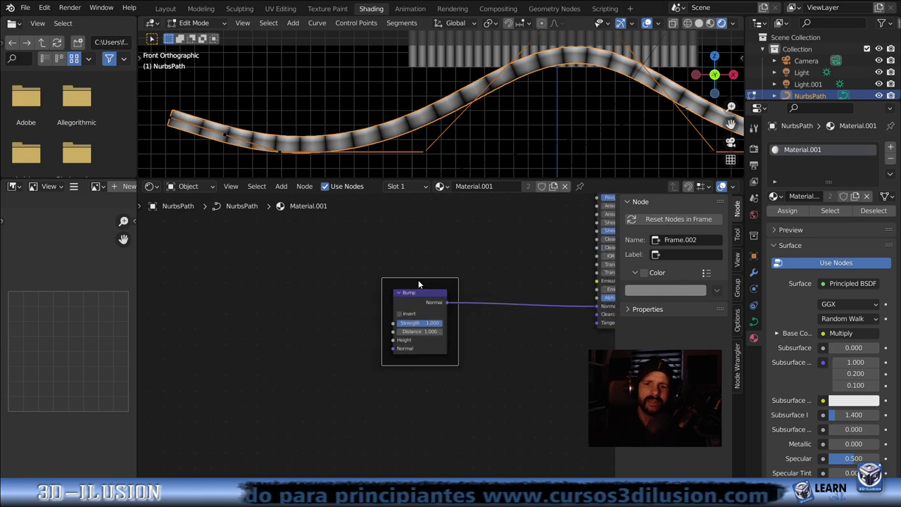
pyautogui.click(643, 273)
pyautogui.click(654, 290)
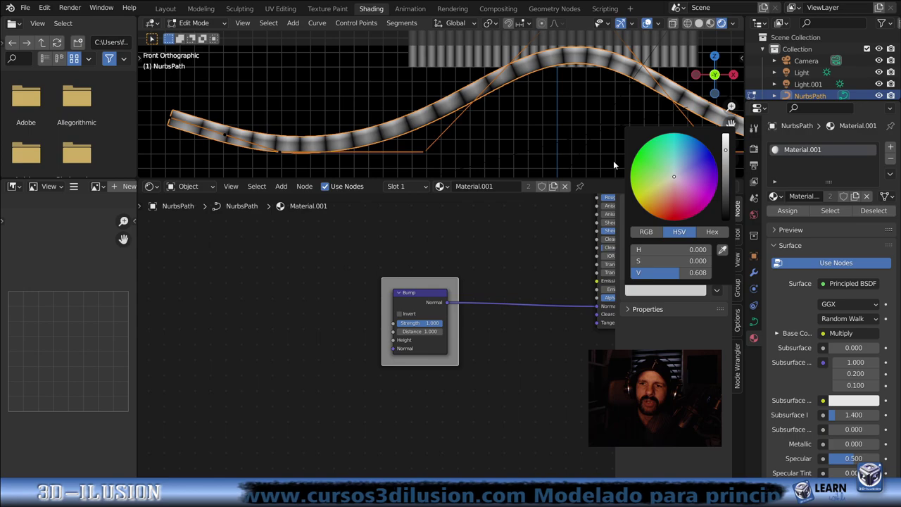
pyautogui.click(640, 169)
pyautogui.scroll(1, 458, 372)
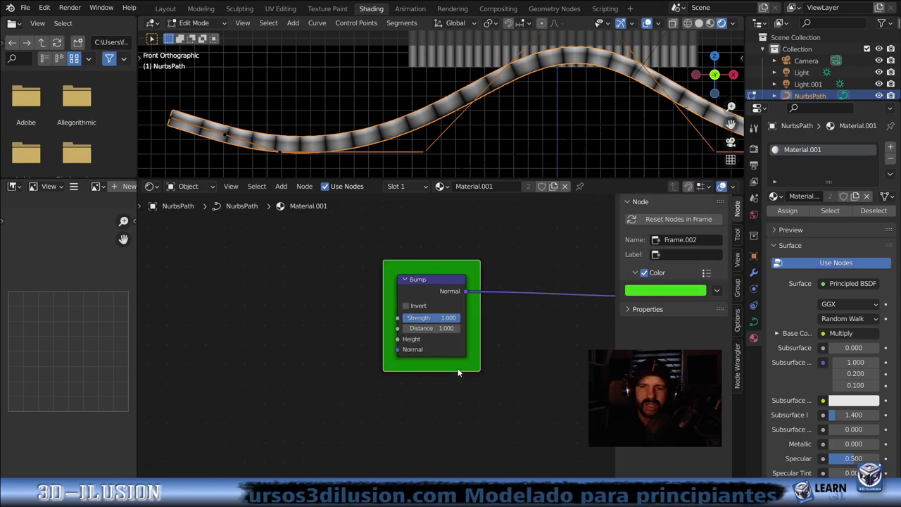
pyautogui.scroll(1, 458, 372)
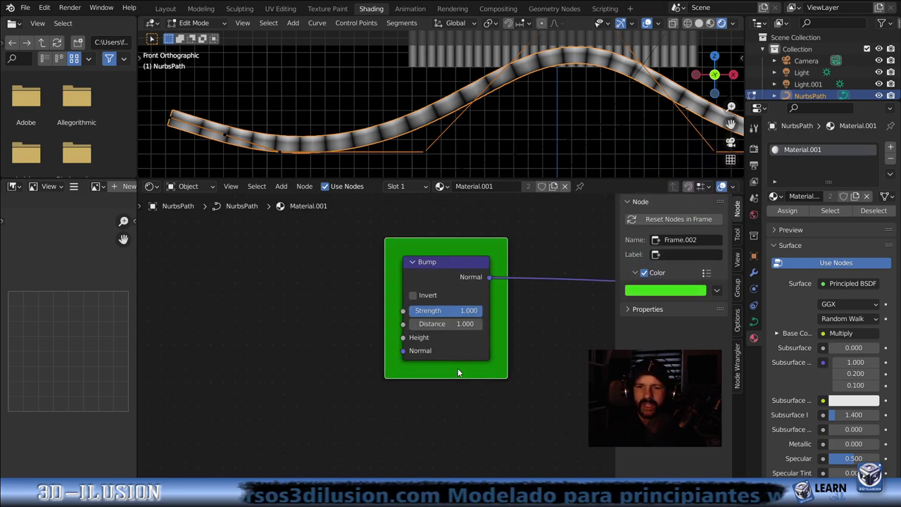
pyautogui.click(643, 286)
pyautogui.moveTo(680, 178); pyautogui.dragTo(673, 176)
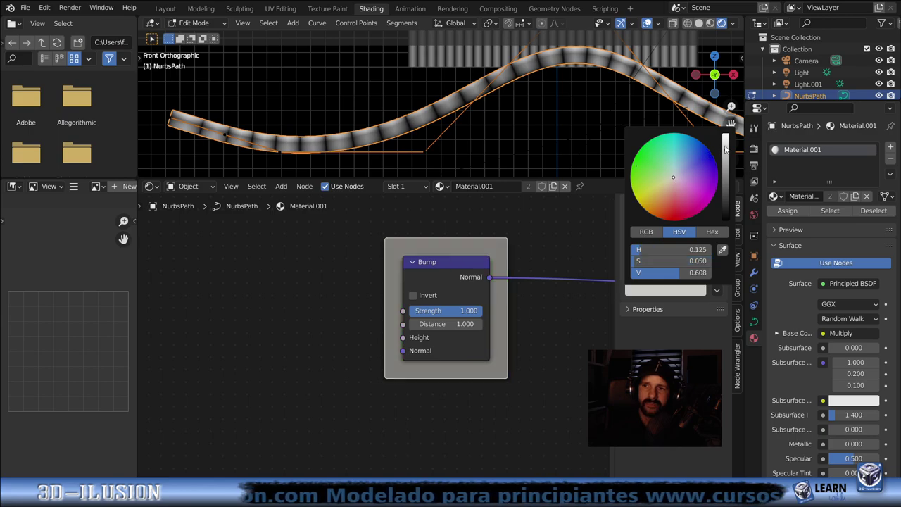
pyautogui.keyDown('ctrl'); pyautogui.scroll(-6, 674, 177); pyautogui.keyUp('ctrl')
pyautogui.scroll(-1, 402, 353)
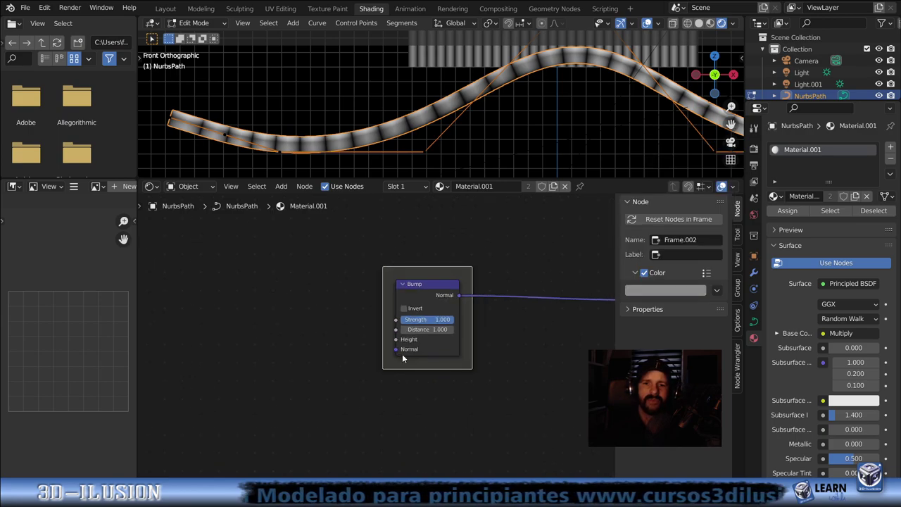
pyautogui.scroll(-2, 405, 350)
pyautogui.scroll(-1, 394, 358)
pyautogui.scroll(-1, 394, 357)
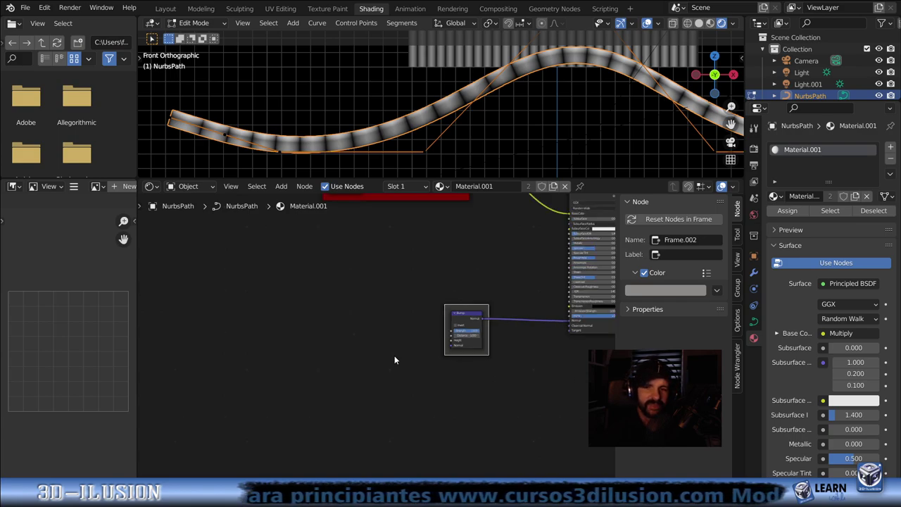
pyautogui.scroll(-1, 394, 359)
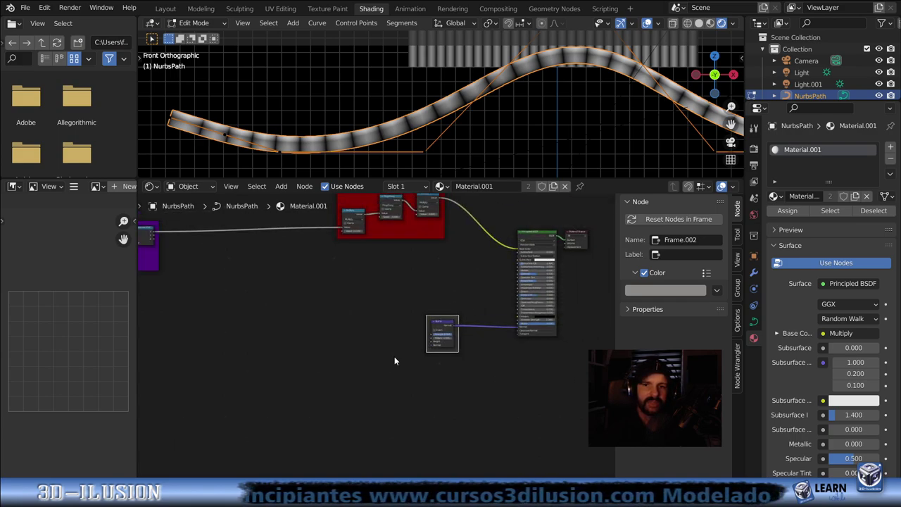
# Move the red pintado frame to the left
pyautogui.scroll(-1, 402, 264)
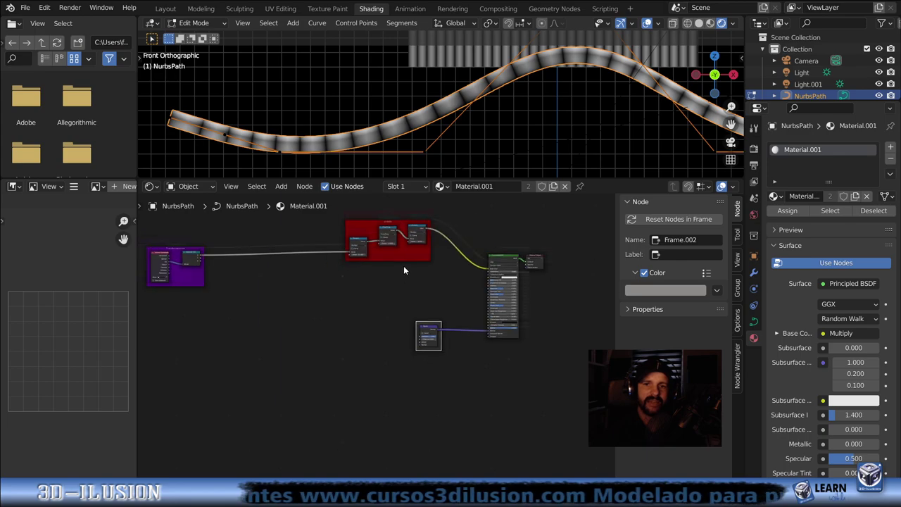
pyautogui.moveTo(404, 252); pyautogui.dragTo(315, 258)
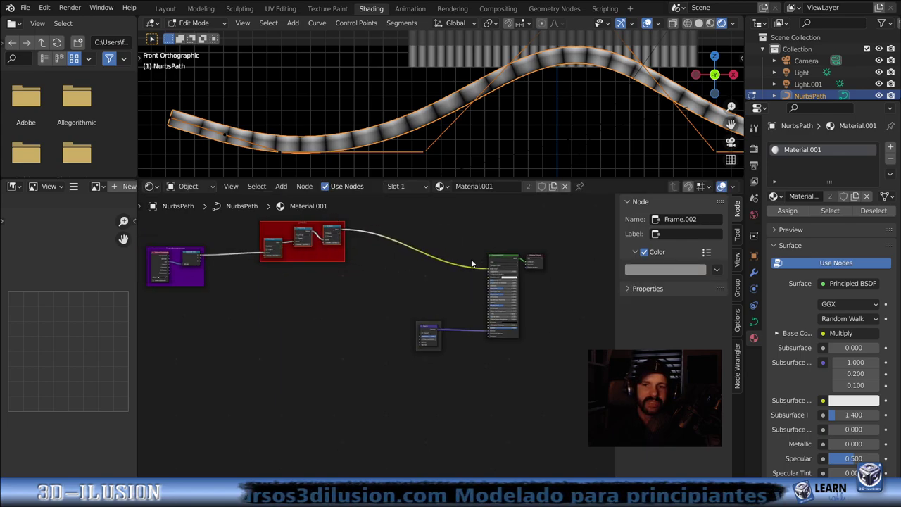
pyautogui.moveTo(408, 316); pyautogui.dragTo(511, 289, button='middle')
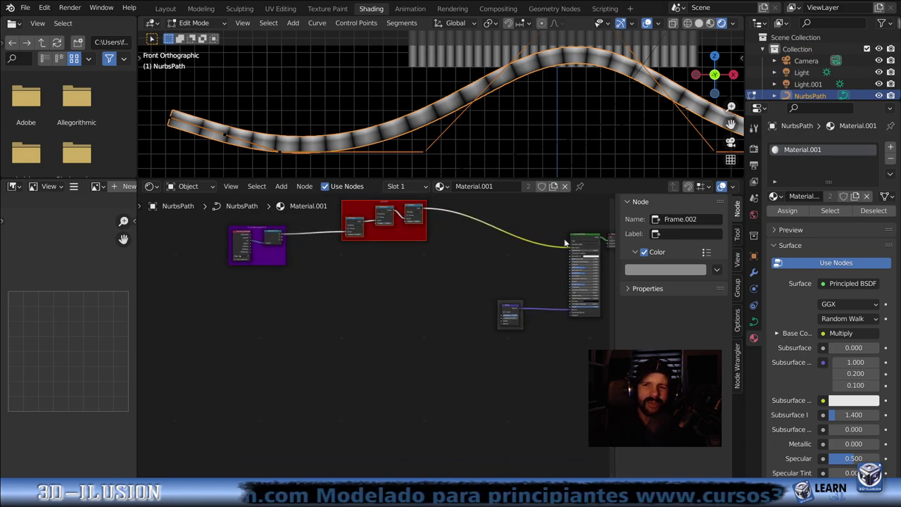
pyautogui.scroll(1, 326, 342)
pyautogui.moveTo(295, 307); pyautogui.dragTo(310, 342, button='middle')
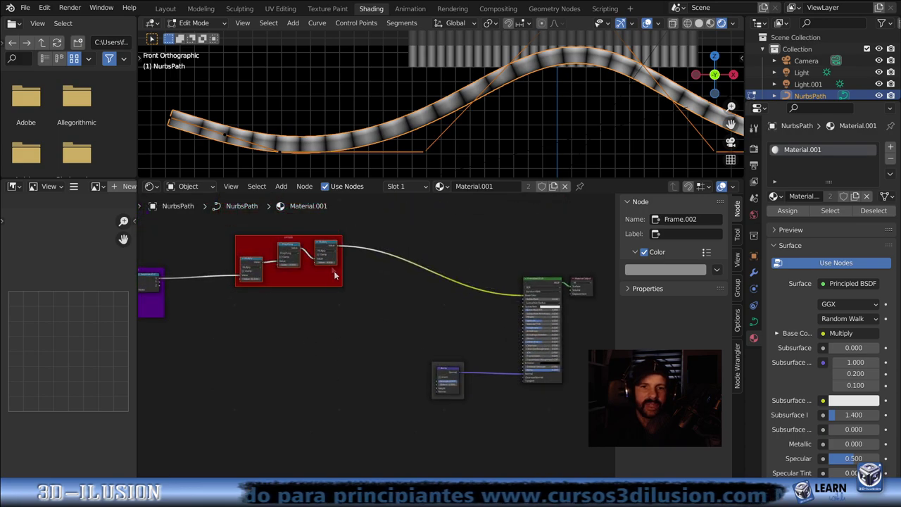
# Preview the Math.002 node's output on the tube through a Node Wrangler Viewer
pyautogui.click(321, 250)
pyautogui.keyDown('ctrl'); pyautogui.keyDown('shift'); pyautogui.click(322, 251); pyautogui.keyUp('shift'); pyautogui.keyUp('ctrl')
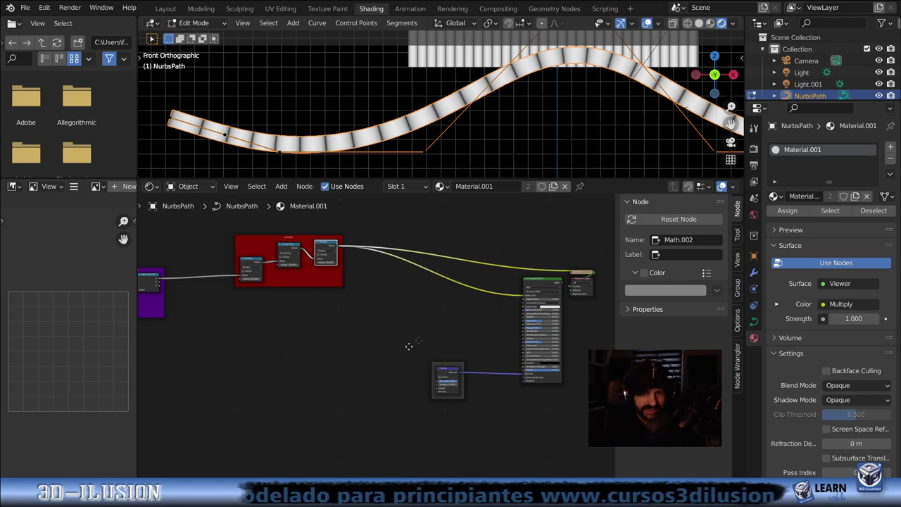
pyautogui.moveTo(409, 347); pyautogui.dragTo(418, 322, button='middle')
pyautogui.hotkey('shift', 'a')
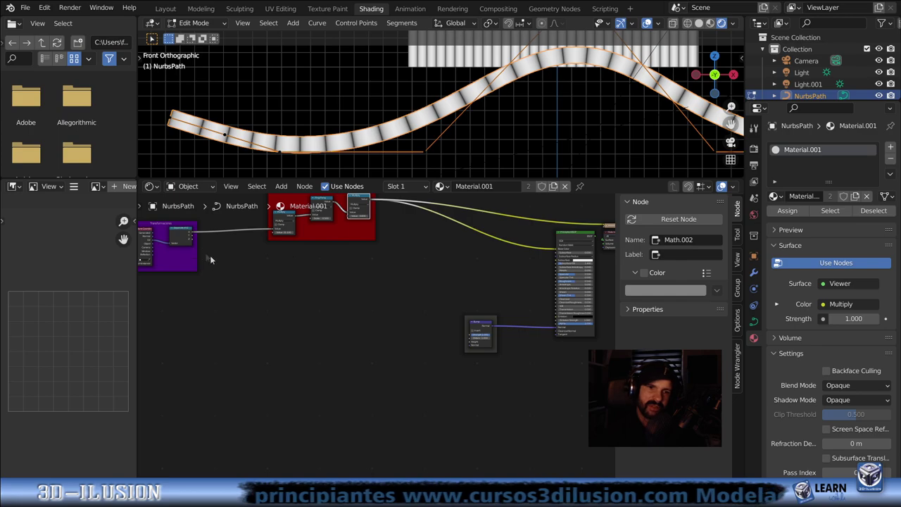
pyautogui.hotkey('shift', 'a')
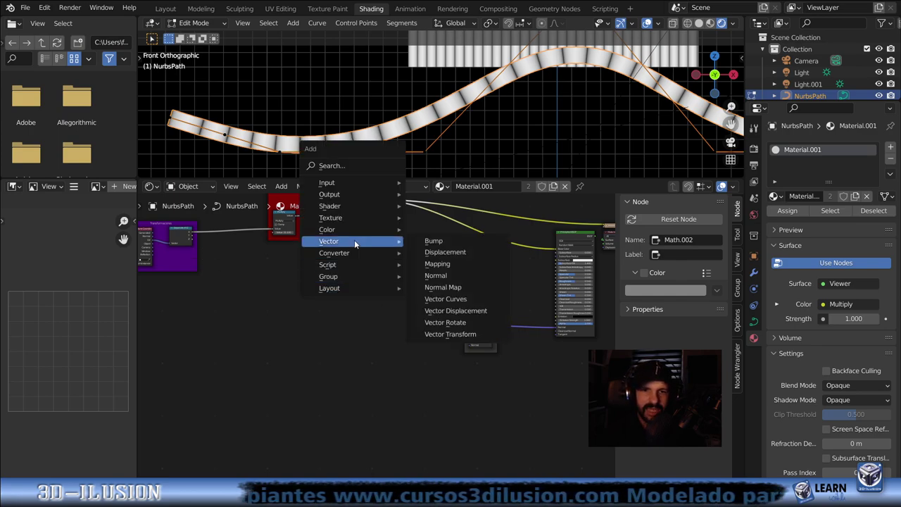
# Add a Math node beside the Bump frame and set its operation to Less Than
pyautogui.click(457, 346)
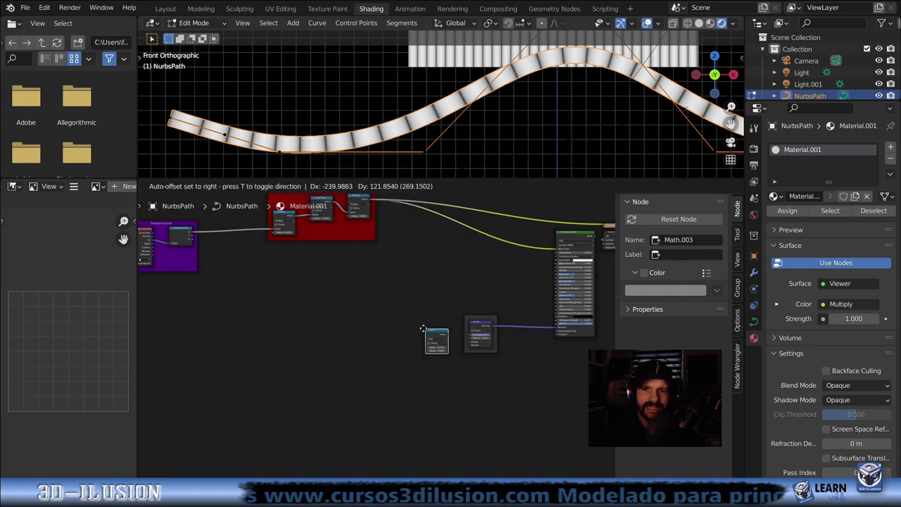
pyautogui.click(418, 318)
pyautogui.scroll(2, 356, 328)
pyautogui.scroll(2, 371, 324)
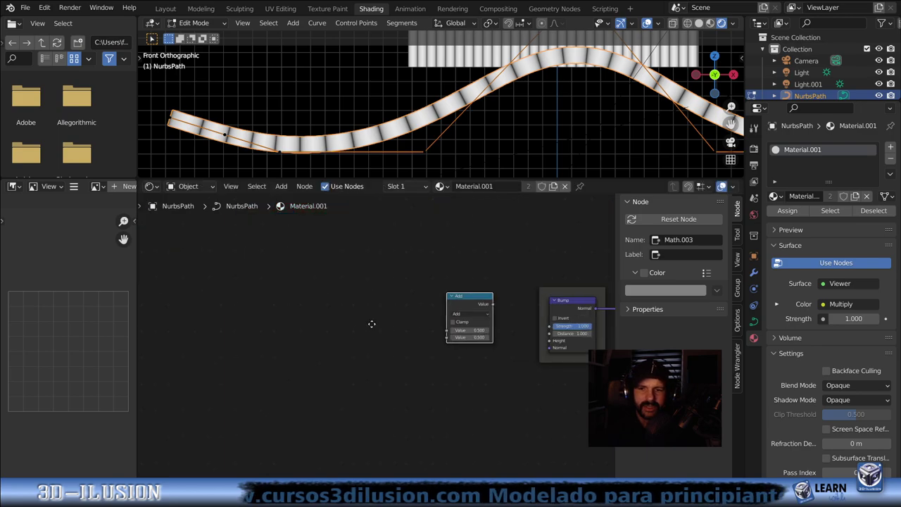
pyautogui.scroll(1, 356, 337)
pyautogui.click(437, 324)
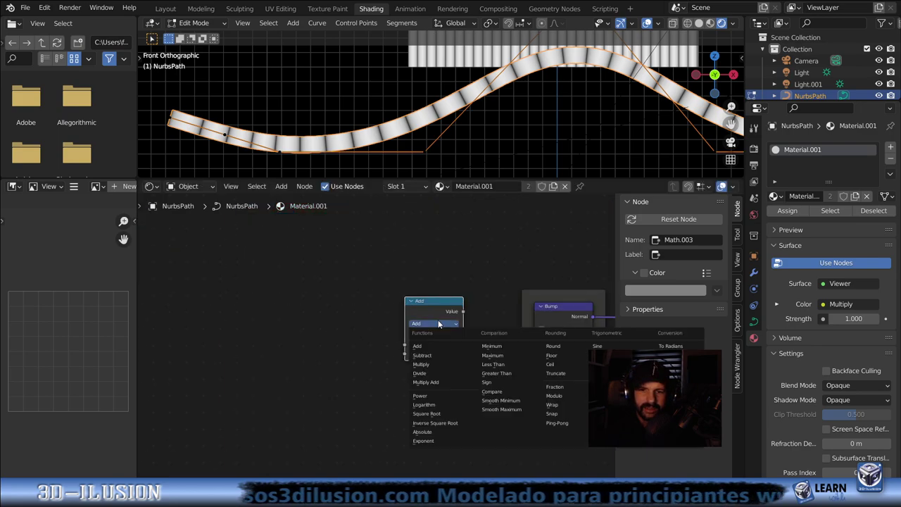
pyautogui.click(489, 365)
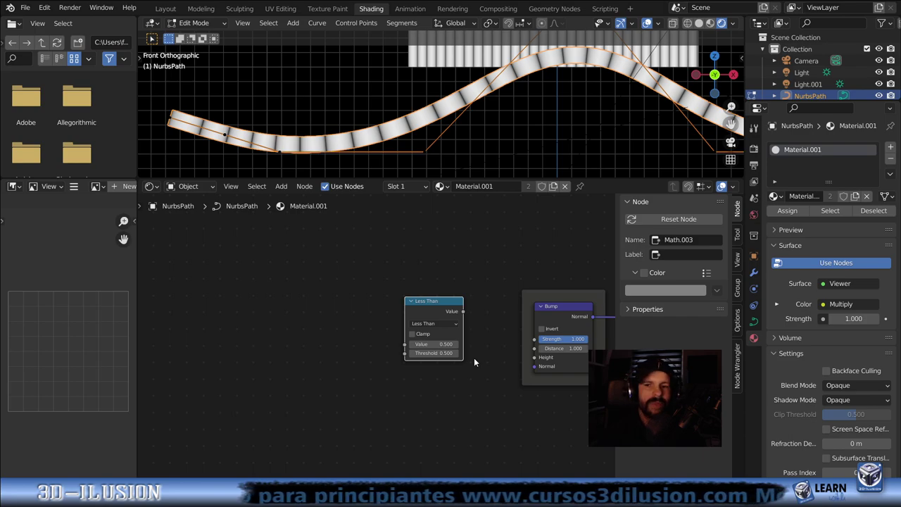
pyautogui.scroll(-2, 473, 358)
pyautogui.moveTo(270, 343)
pyautogui.mouseDown(button='middle')
pyautogui.moveTo(405, 363)
pyautogui.moveTo(362, 357)
pyautogui.mouseUp(button='middle')
pyautogui.scroll(-1, 402, 359)
pyautogui.scroll(-1, 397, 352)
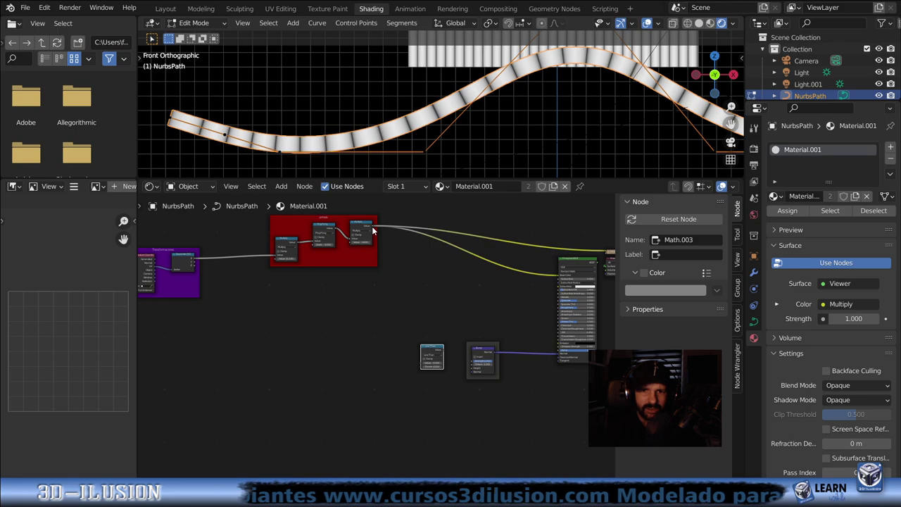
# Wire the red frame's output into Less Than and preview the stripe mask on the tube
pyautogui.moveTo(373, 231); pyautogui.dragTo(425, 365)
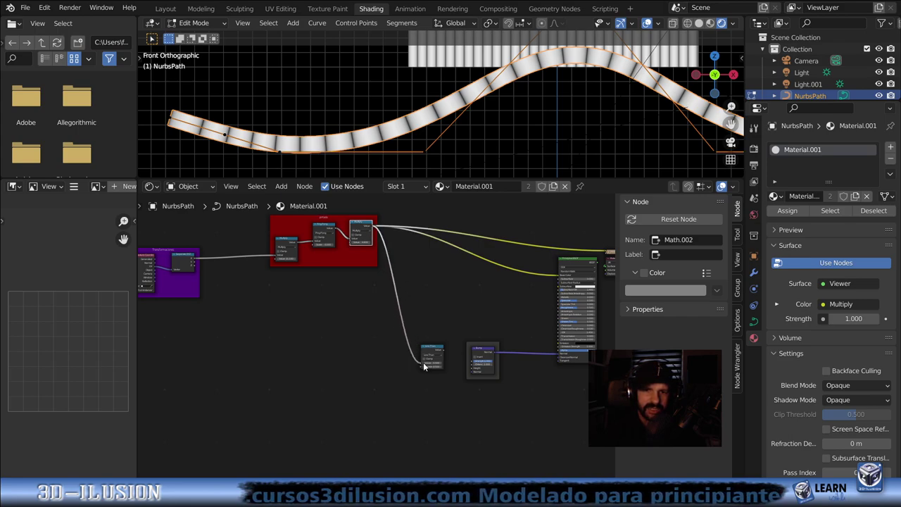
pyautogui.scroll(1, 422, 363)
pyautogui.scroll(2, 422, 364)
pyautogui.moveTo(422, 362); pyautogui.dragTo(322, 314, button='middle')
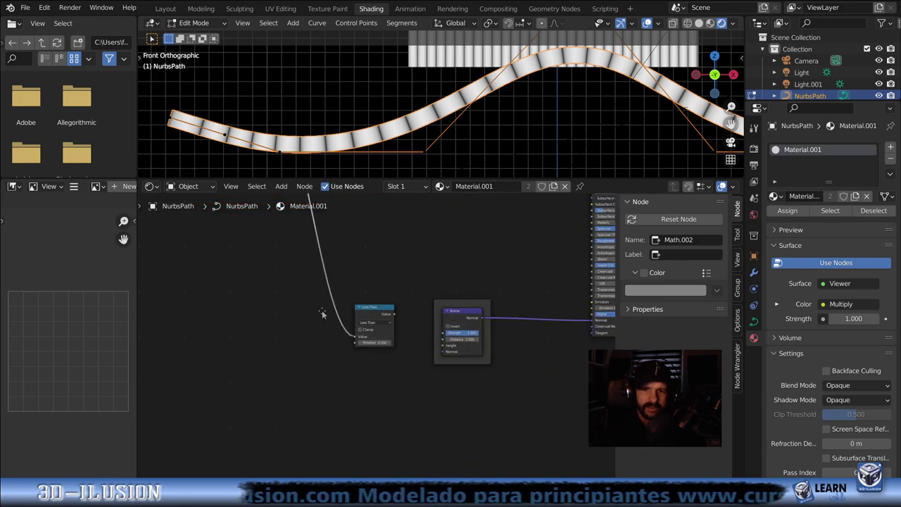
pyautogui.click(371, 312)
pyautogui.keyDown('ctrl'); pyautogui.keyDown('shift'); pyautogui.click(372, 312); pyautogui.keyUp('shift'); pyautogui.keyUp('ctrl')
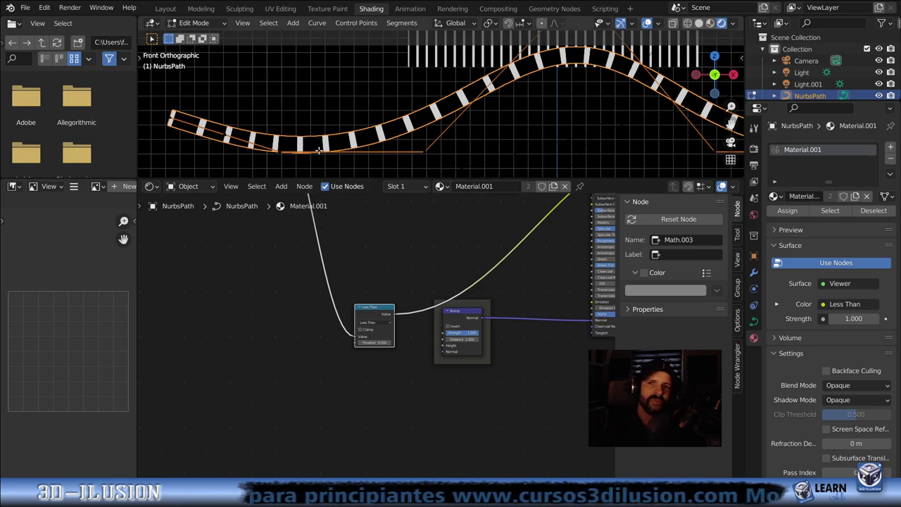
pyautogui.scroll(2, 347, 145)
pyautogui.scroll(2, 347, 145)
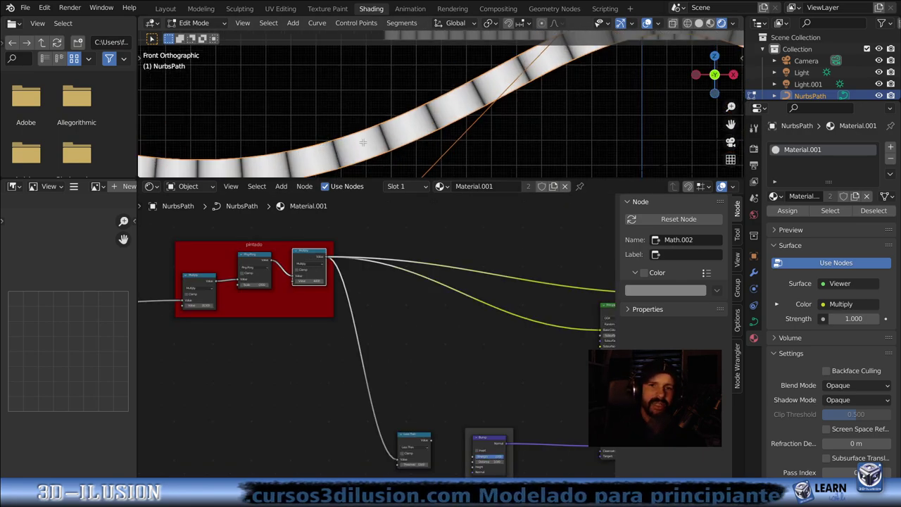
pyautogui.keyDown('ctrl'); pyautogui.keyDown('shift'); pyautogui.click(416, 441); pyautogui.keyUp('shift'); pyautogui.keyUp('ctrl')
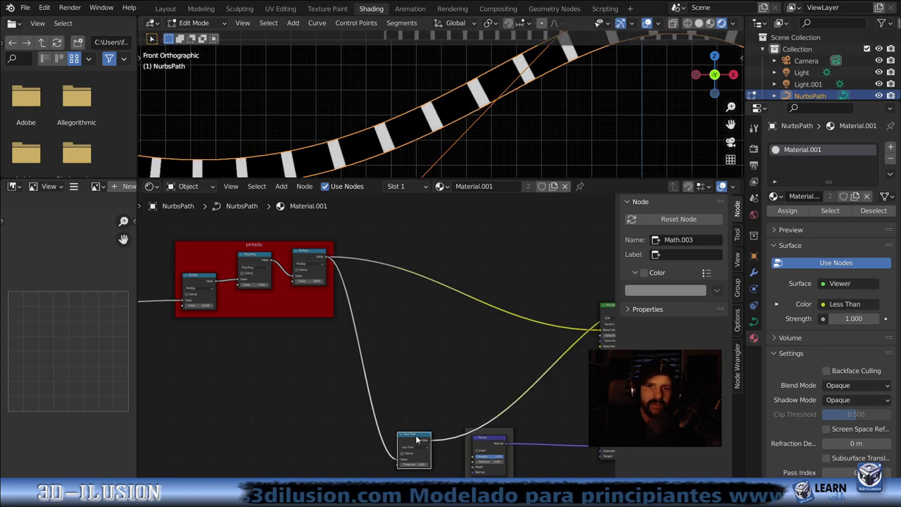
pyautogui.keyDown('ctrl'); pyautogui.keyDown('shift'); pyautogui.click(320, 259); pyautogui.keyUp('shift'); pyautogui.keyUp('ctrl')
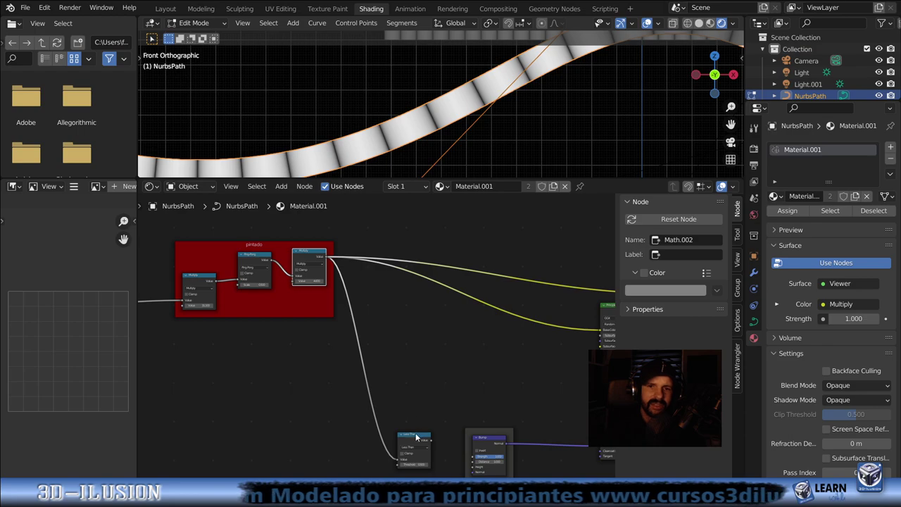
pyautogui.keyDown('ctrl'); pyautogui.keyDown('shift'); pyautogui.click(416, 438); pyautogui.keyUp('shift'); pyautogui.keyUp('ctrl')
pyautogui.moveTo(416, 438); pyautogui.dragTo(388, 324, button='middle')
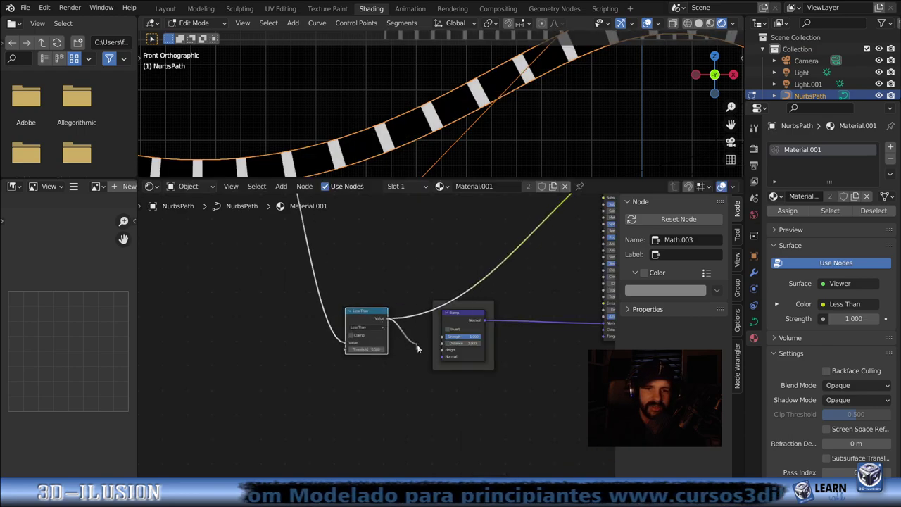
# Connect Less Than's Value to the Bump Height and bring back the Principled BSDF shading
pyautogui.moveTo(526, 340); pyautogui.dragTo(378, 346, button='middle')
pyautogui.click(445, 320)
pyautogui.click(522, 345)
pyautogui.keyDown('ctrl'); pyautogui.keyDown('shift'); pyautogui.click(522, 345); pyautogui.keyUp('shift'); pyautogui.keyUp('ctrl')
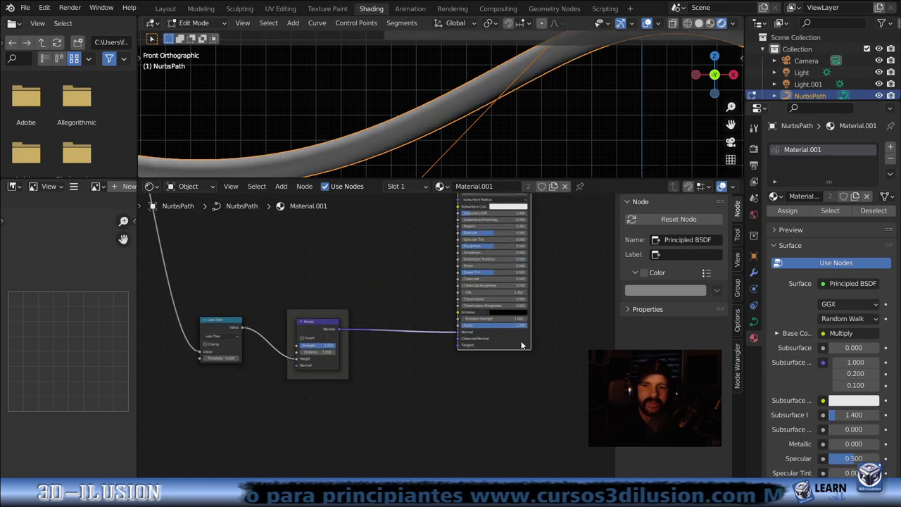
pyautogui.scroll(5, 402, 147)
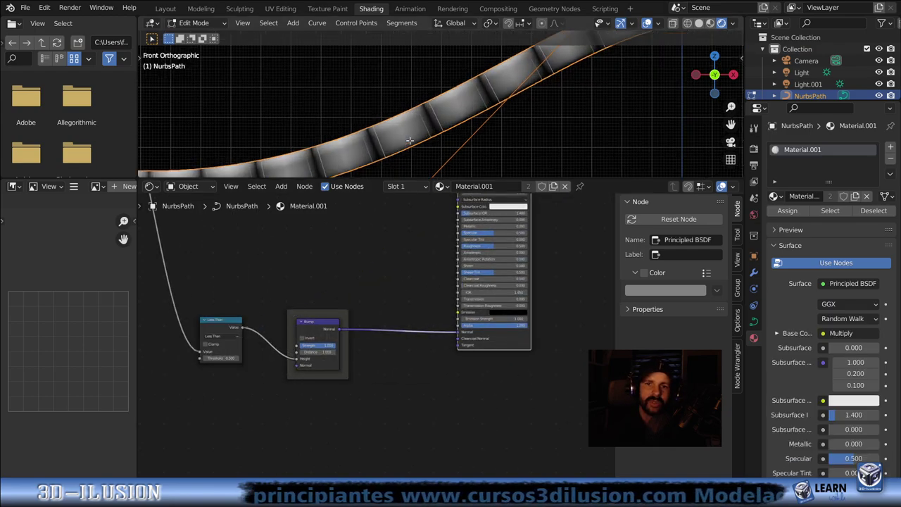
# Cut the colour link into the Principled BSDF's Base Color, leaving the tube white
pyautogui.moveTo(394, 152); pyautogui.dragTo(432, 151, button='middle')
pyautogui.scroll(-3, 433, 151)
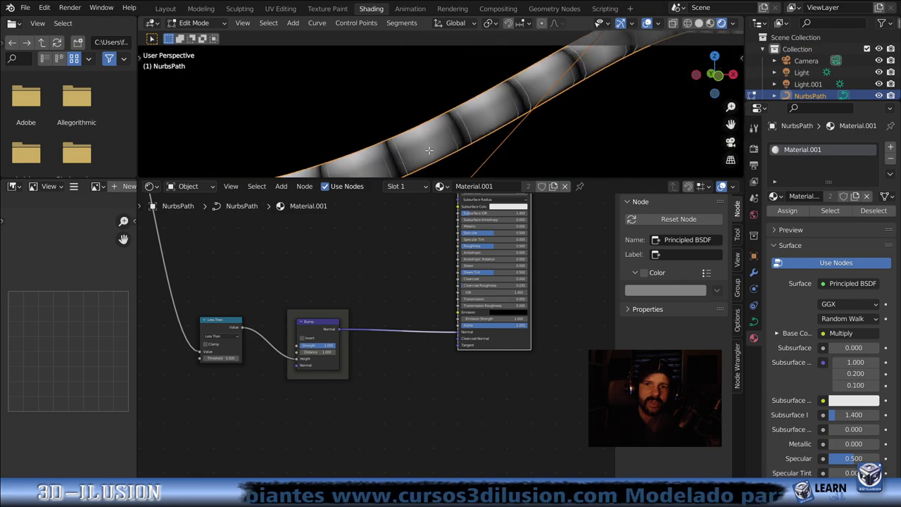
pyautogui.scroll(-1, 399, 292)
pyautogui.moveTo(399, 292); pyautogui.dragTo(415, 334, button='middle')
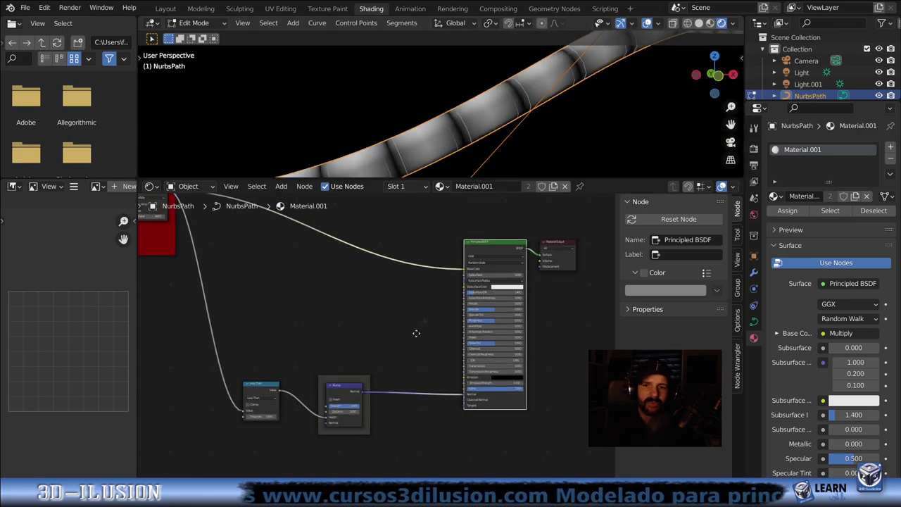
pyautogui.scroll(-3, 456, 127)
pyautogui.scroll(-2, 456, 127)
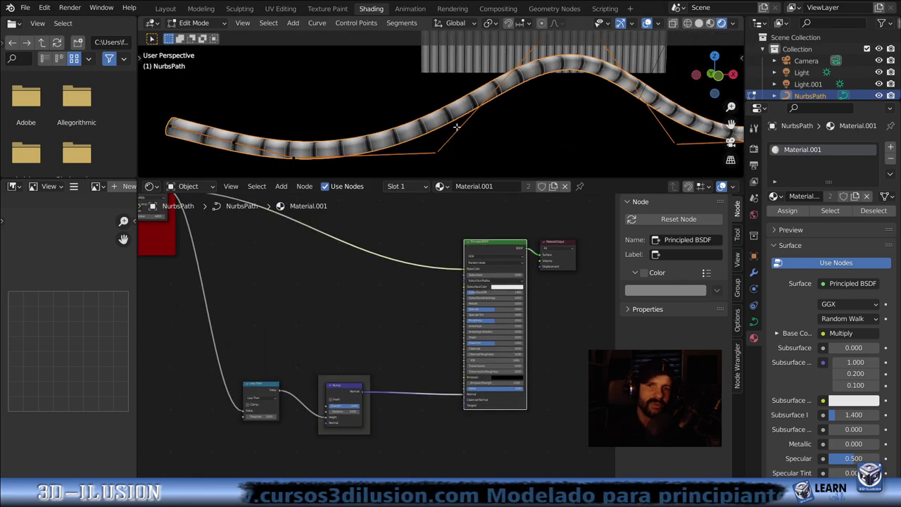
pyautogui.moveTo(465, 268); pyautogui.dragTo(412, 245)
# Orbit and zoom around the white tube to inspect the evenly spaced bump grooves
pyautogui.moveTo(497, 116)
pyautogui.mouseDown(button='middle')
pyautogui.moveTo(429, 122)
pyautogui.moveTo(423, 145)
pyautogui.moveTo(458, 135)
pyautogui.mouseUp(button='middle')
pyautogui.scroll(3, 458, 134)
pyautogui.moveTo(399, 126)
pyautogui.mouseDown(button='middle')
pyautogui.moveTo(409, 134)
pyautogui.moveTo(391, 150)
pyautogui.mouseUp(button='middle')
pyautogui.scroll(2, 411, 140)
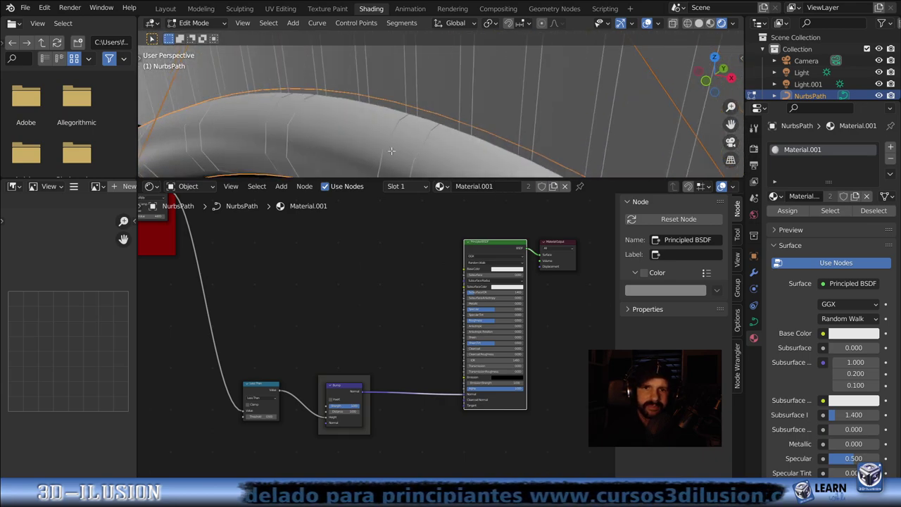
pyautogui.scroll(-3, 292, 137)
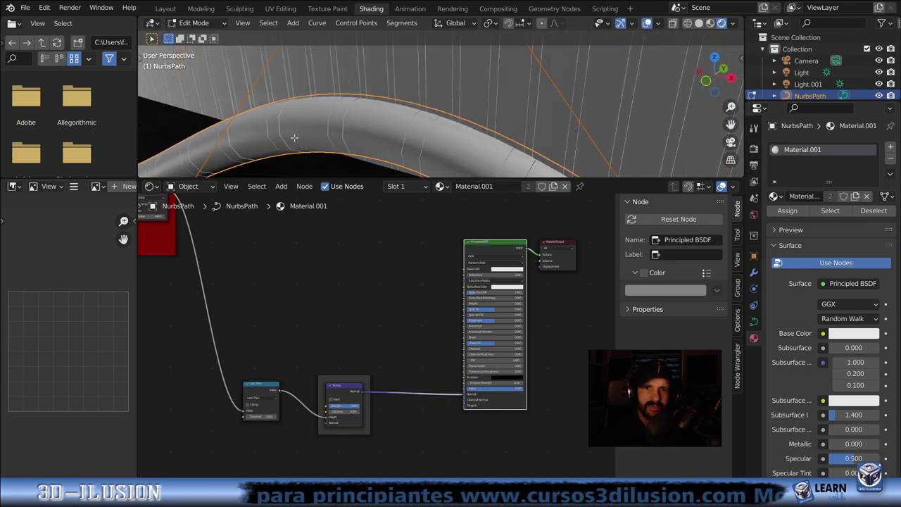
pyautogui.scroll(-3, 395, 153)
pyautogui.moveTo(395, 153); pyautogui.dragTo(349, 115, button='middle')
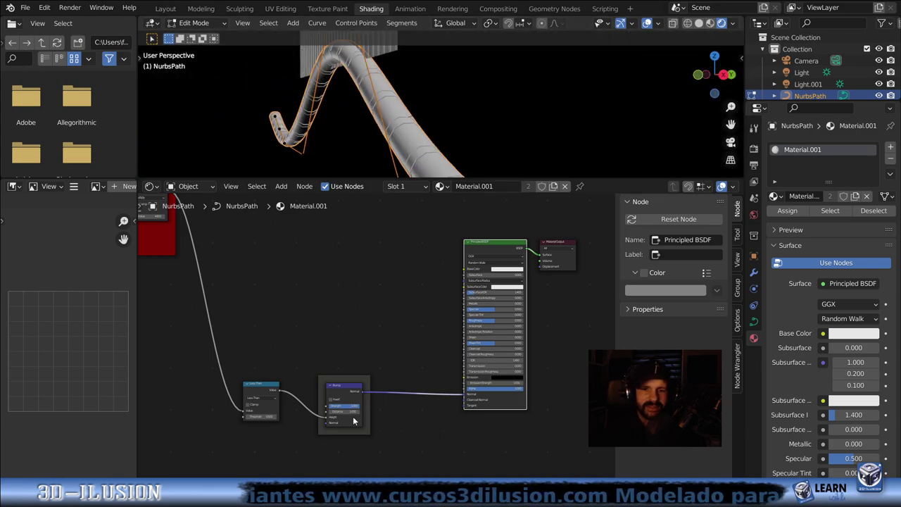
pyautogui.scroll(1, 339, 335)
pyautogui.scroll(1, 339, 335)
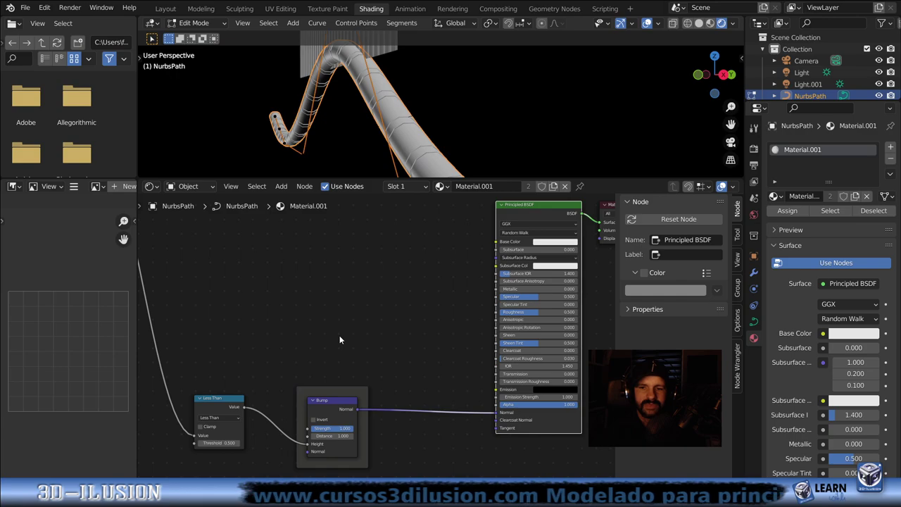
pyautogui.scroll(-1, 366, 309)
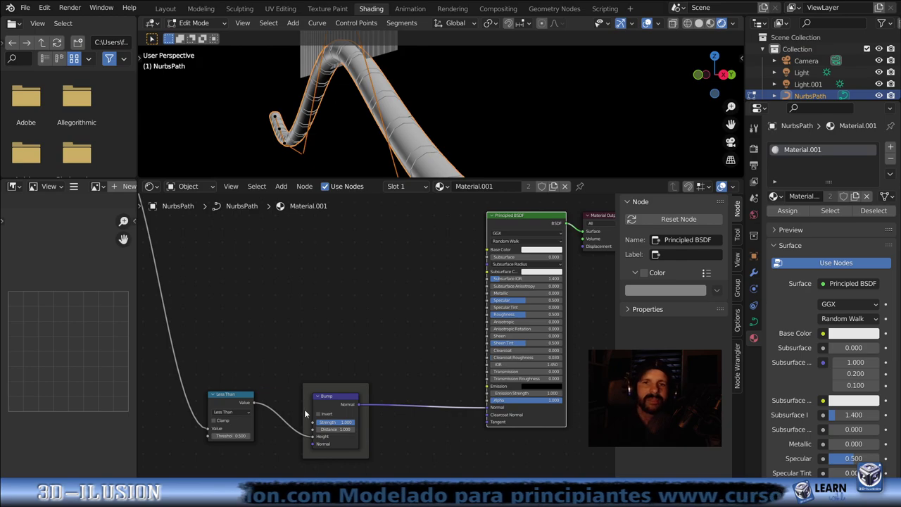
pyautogui.scroll(-2, 381, 79)
pyautogui.moveTo(381, 80)
pyautogui.mouseDown(button='middle')
pyautogui.moveTo(537, 143)
pyautogui.moveTo(453, 131)
pyautogui.moveTo(445, 166)
pyautogui.mouseUp(button='middle')
pyautogui.scroll(1, 537, 143)
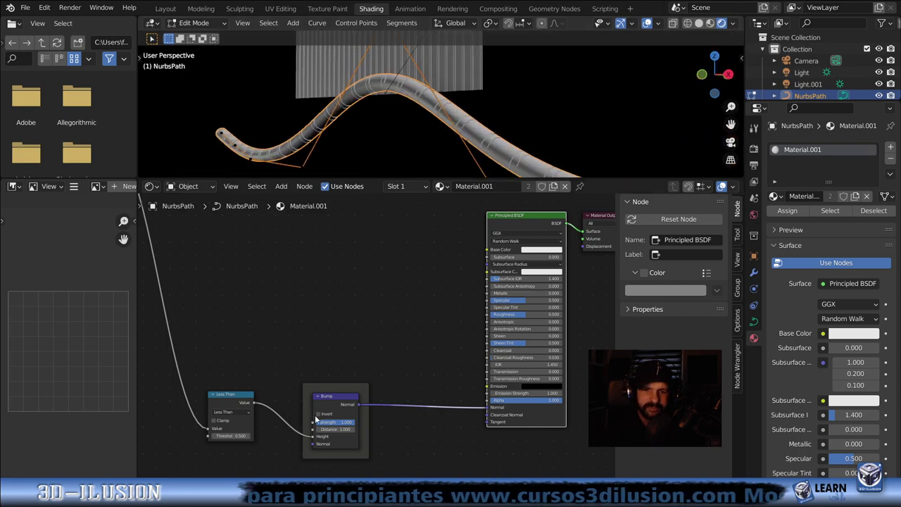
pyautogui.scroll(4, 427, 82)
pyautogui.moveTo(427, 82)
pyautogui.mouseDown(button='middle')
pyautogui.moveTo(453, 101)
pyautogui.moveTo(377, 100)
pyautogui.mouseUp(button='middle')
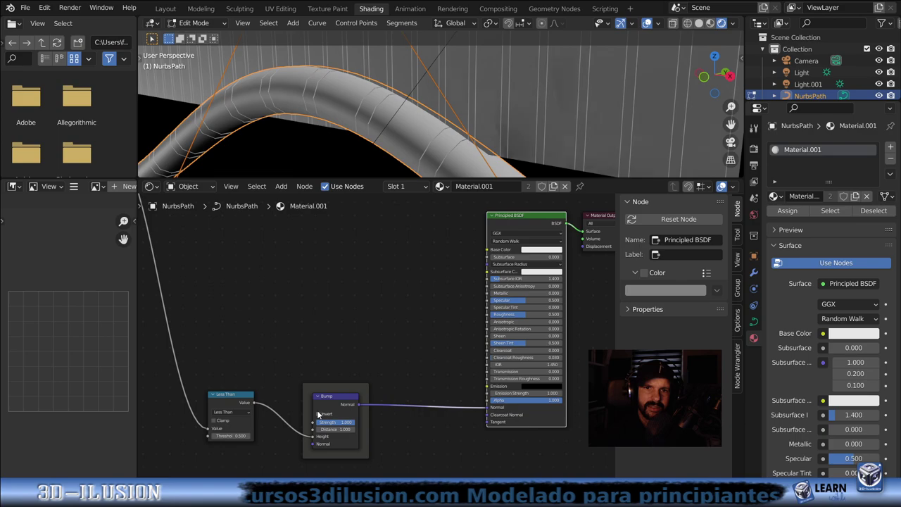
pyautogui.scroll(-3, 360, 130)
pyautogui.moveTo(360, 131)
pyautogui.mouseDown(button='middle')
pyautogui.moveTo(529, 154)
pyautogui.moveTo(522, 135)
pyautogui.mouseUp(button='middle')
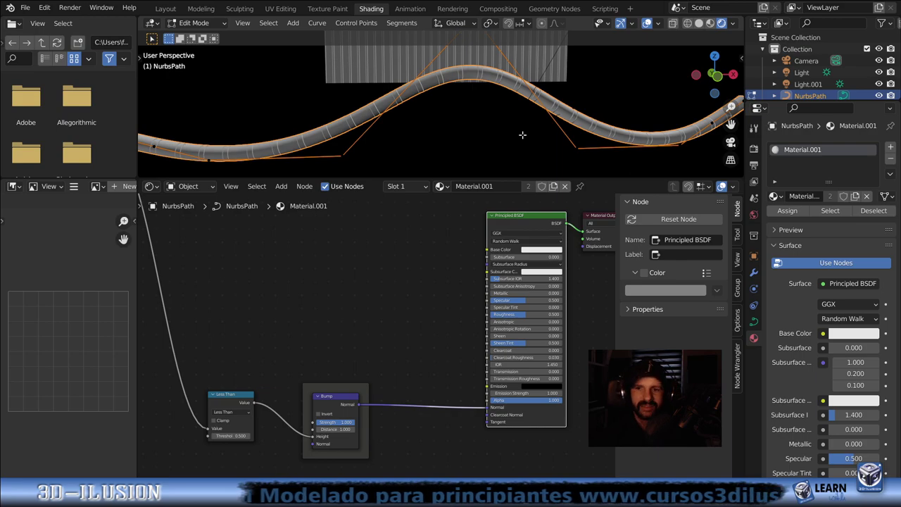
pyautogui.scroll(-1, 361, 259)
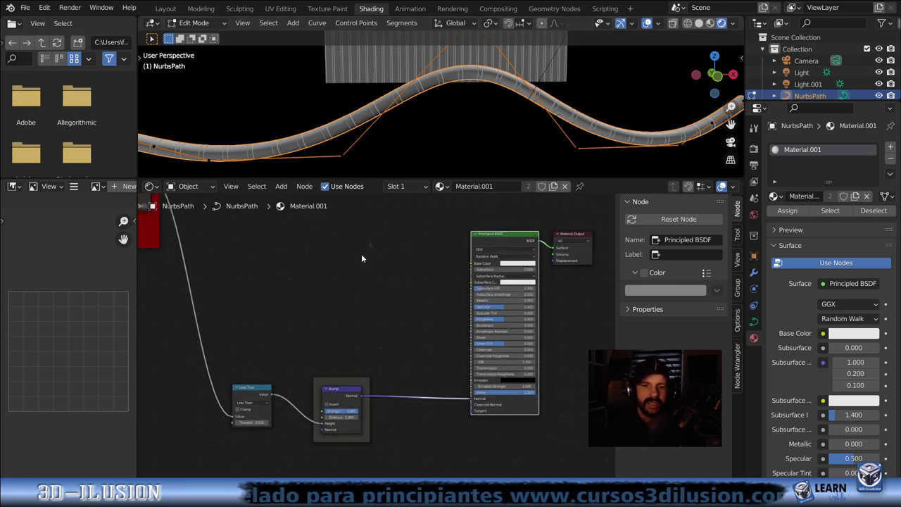
pyautogui.scroll(-2, 466, 96)
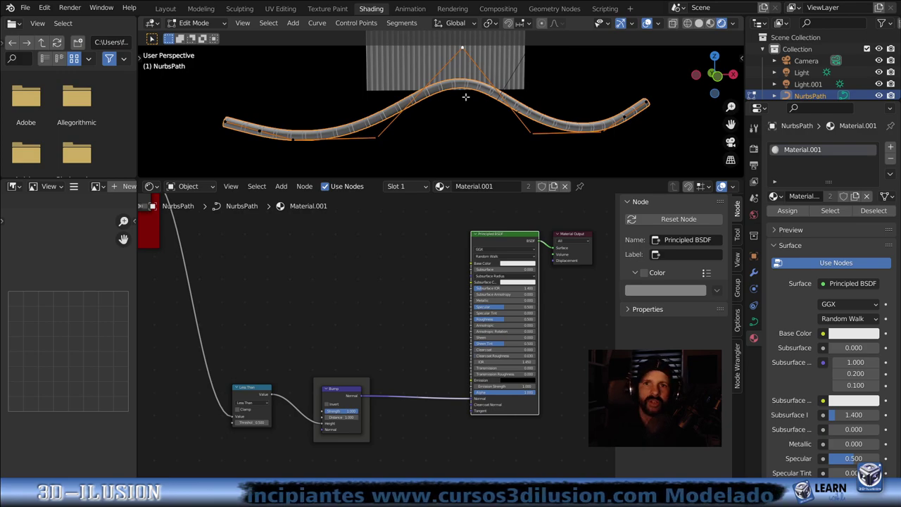
pyautogui.scroll(-1, 415, 325)
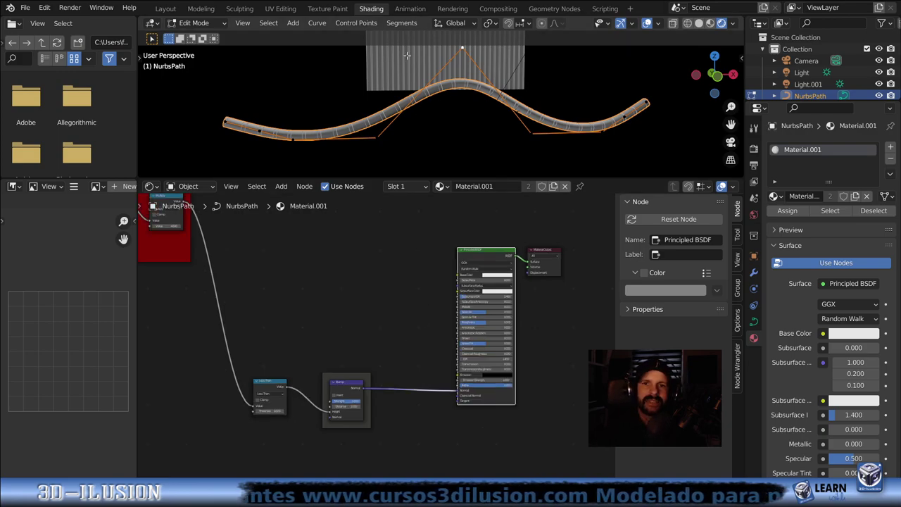
pyautogui.scroll(-1, 373, 274)
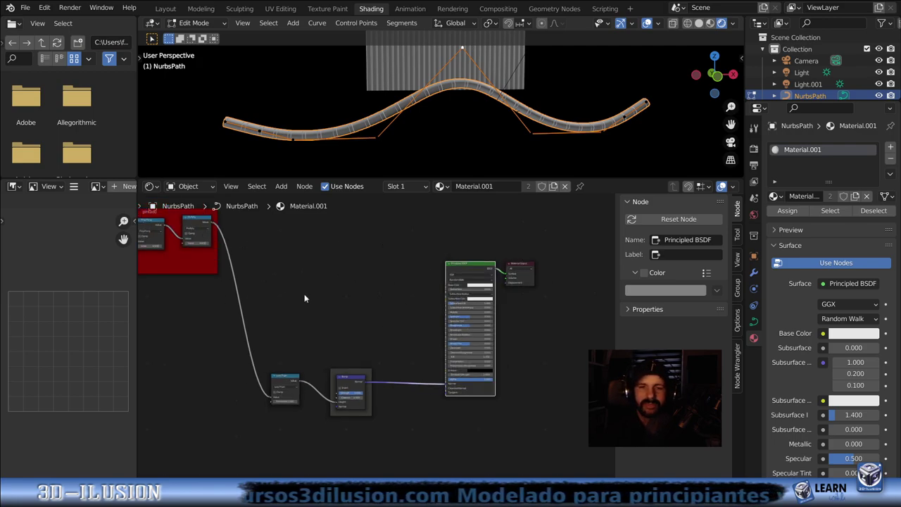
# Move Less Than into the Bump frame and label the frame 'volumenfalso'
pyautogui.moveTo(303, 297); pyautogui.dragTo(407, 265, button='middle')
pyautogui.moveTo(395, 343)
pyautogui.mouseDown()
pyautogui.moveTo(438, 340)
pyautogui.moveTo(404, 378)
pyautogui.mouseUp()
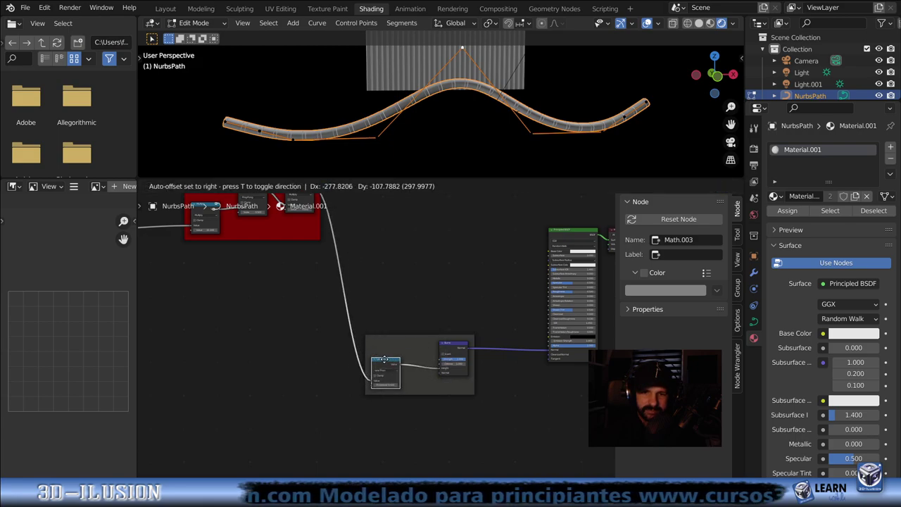
pyautogui.click(414, 355)
pyautogui.click(681, 254)
pyautogui.write('volume')
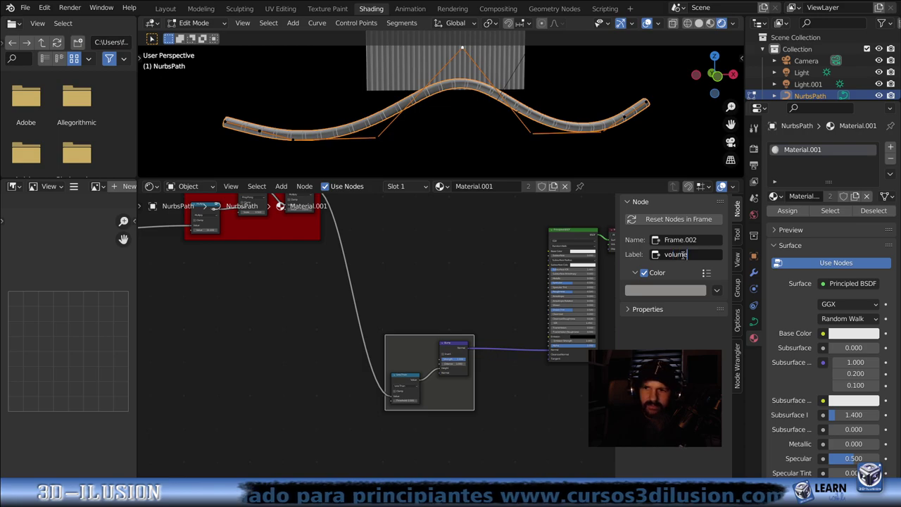
pyautogui.press('Return')
pyautogui.moveTo(422, 313); pyautogui.dragTo(410, 347, button='middle')
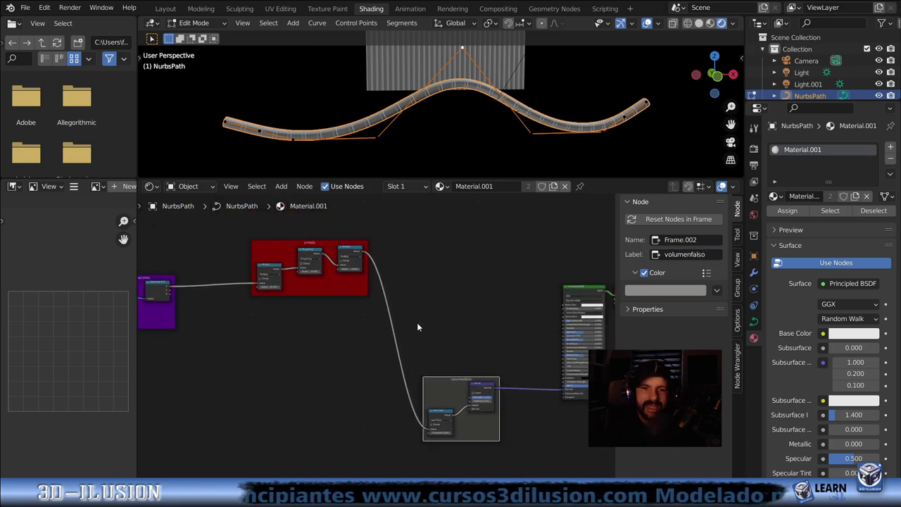
pyautogui.scroll(-1, 416, 323)
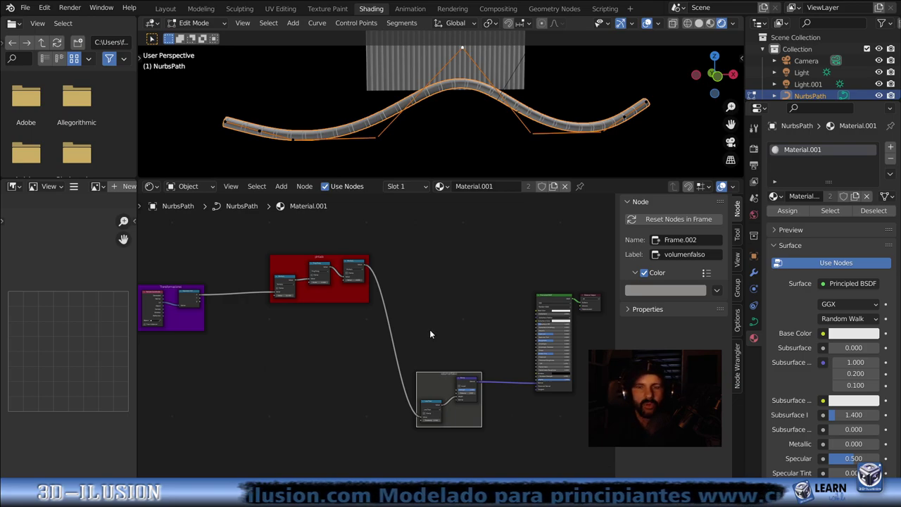
pyautogui.scroll(2, 429, 329)
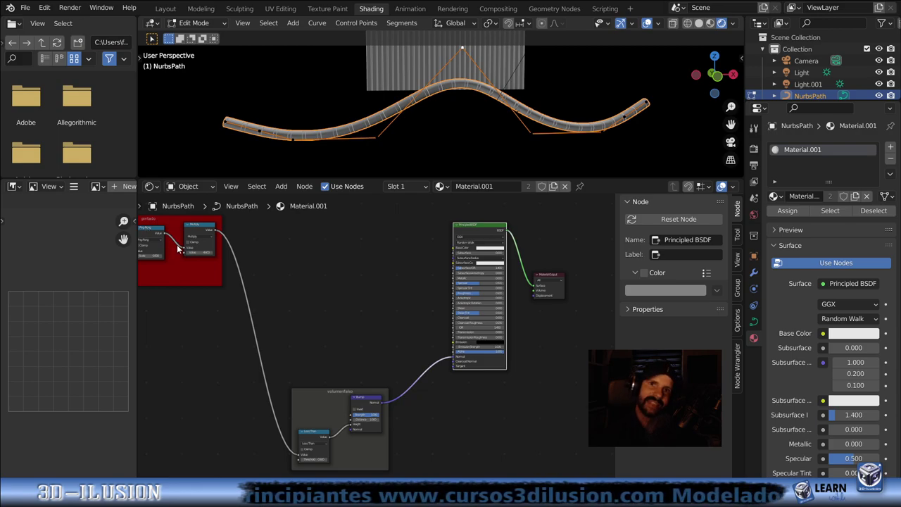
# Add a colour Mix node and connect its output to the Principled BSDF Base Color
pyautogui.hotkey('shift', 'a')
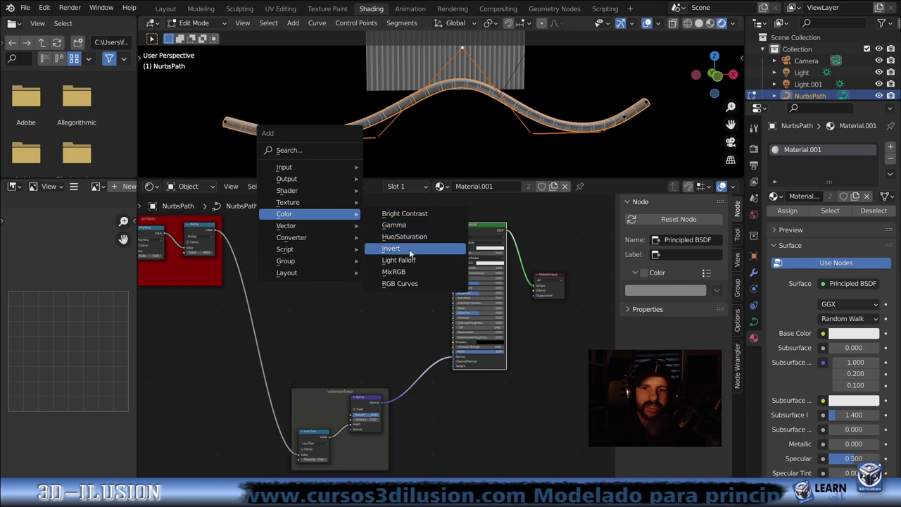
pyautogui.click(410, 272)
pyautogui.click(401, 244)
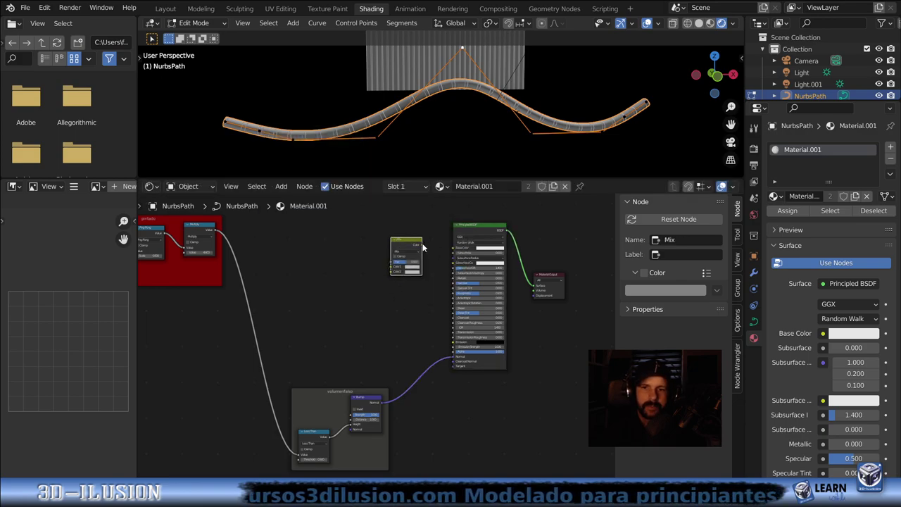
pyautogui.moveTo(423, 245); pyautogui.dragTo(454, 248)
# Link the stripe Multiply node's Value output into the Mix node's Fac
pyautogui.scroll(2, 355, 274)
pyautogui.moveTo(355, 275)
pyautogui.mouseDown(button='middle')
pyautogui.moveTo(452, 324)
pyautogui.moveTo(477, 396)
pyautogui.mouseUp(button='middle')
pyautogui.scroll(1, 452, 324)
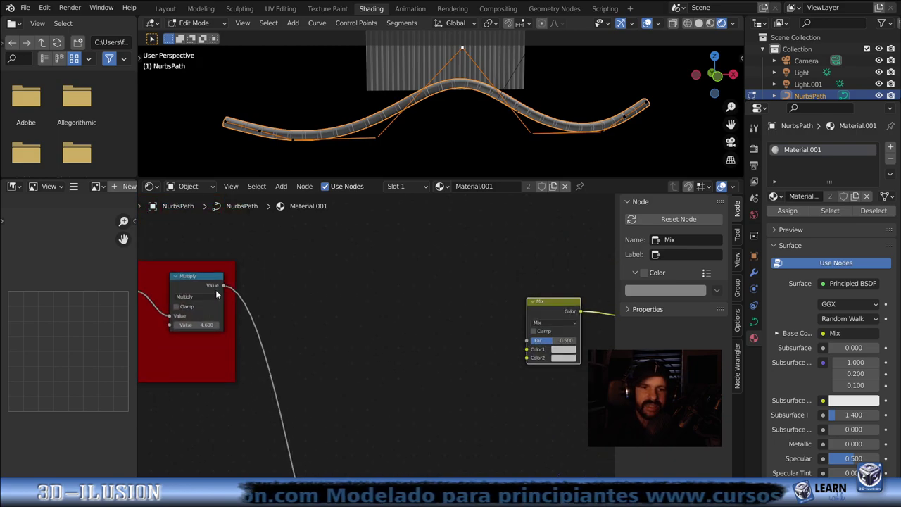
pyautogui.moveTo(226, 284); pyautogui.dragTo(437, 294)
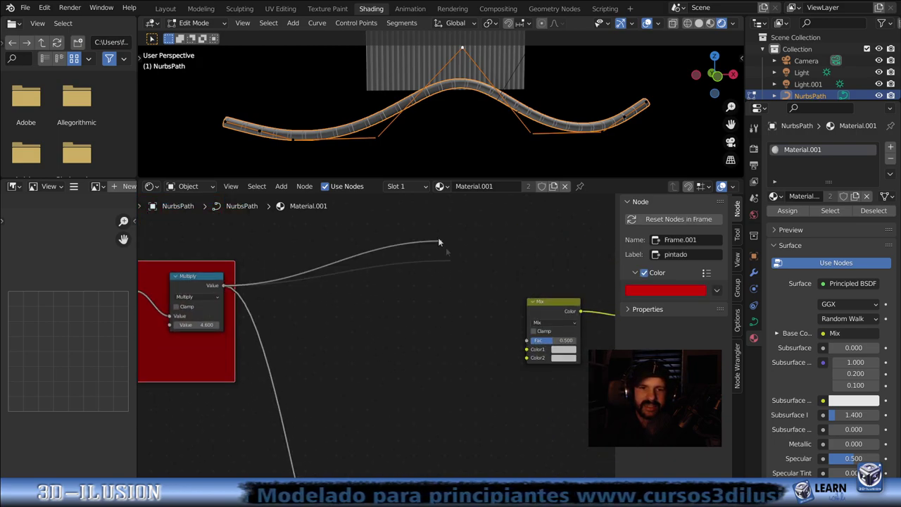
pyautogui.moveTo(438, 295); pyautogui.dragTo(529, 341)
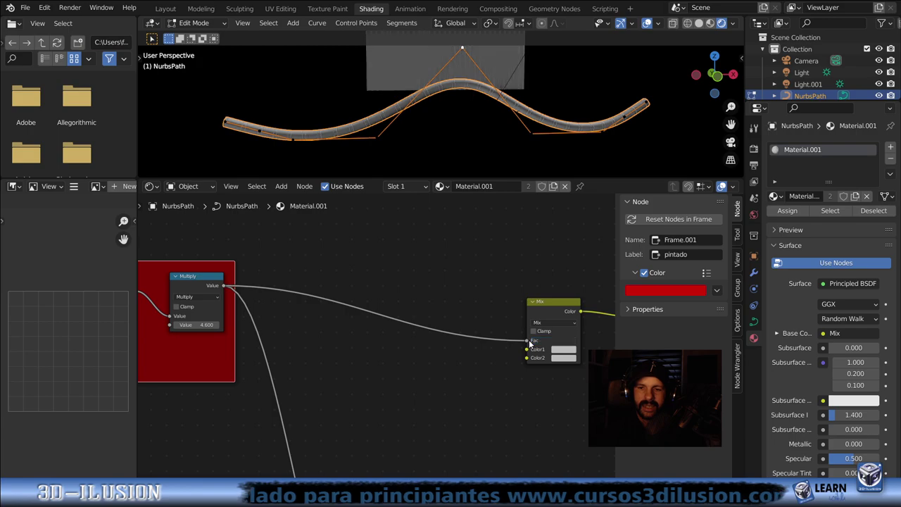
pyautogui.moveTo(447, 365)
pyautogui.mouseDown(button='middle')
pyautogui.moveTo(365, 369)
pyautogui.moveTo(314, 342)
pyautogui.mouseUp(button='middle')
pyautogui.scroll(1, 365, 369)
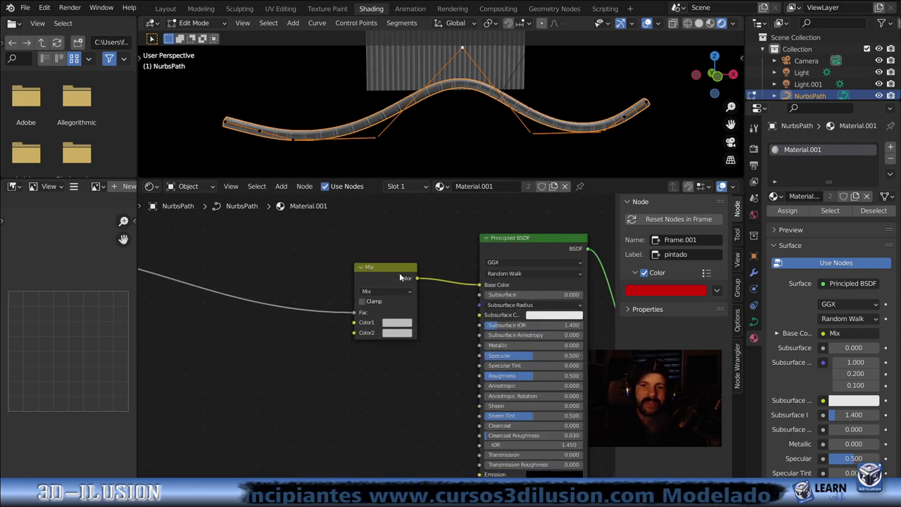
# Preview the Mix node and set its first colour to a dark, saturated olive-gold
pyautogui.keyDown('ctrl'); pyautogui.keyDown('shift'); pyautogui.click(401, 273); pyautogui.keyUp('shift'); pyautogui.keyUp('ctrl')
pyautogui.scroll(4, 396, 143)
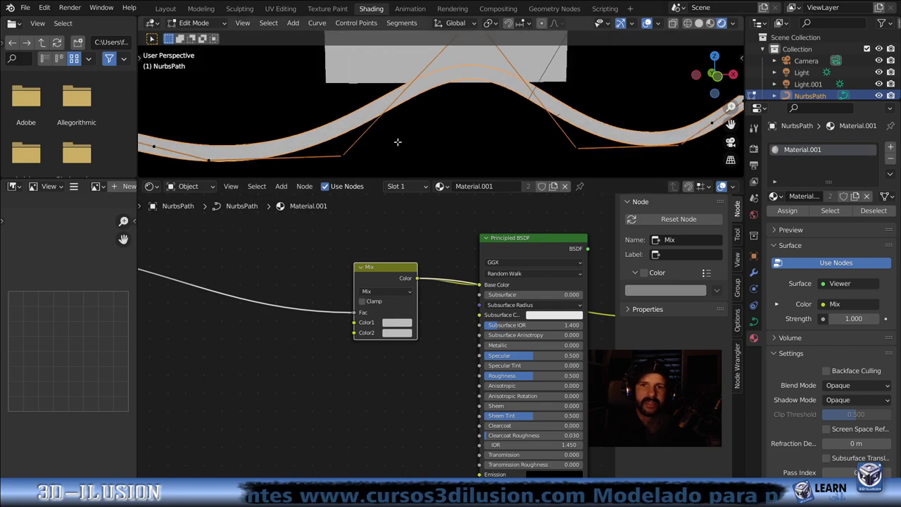
pyautogui.moveTo(445, 143)
pyautogui.mouseDown(button='middle')
pyautogui.moveTo(418, 144)
pyautogui.moveTo(429, 87)
pyautogui.mouseUp(button='middle')
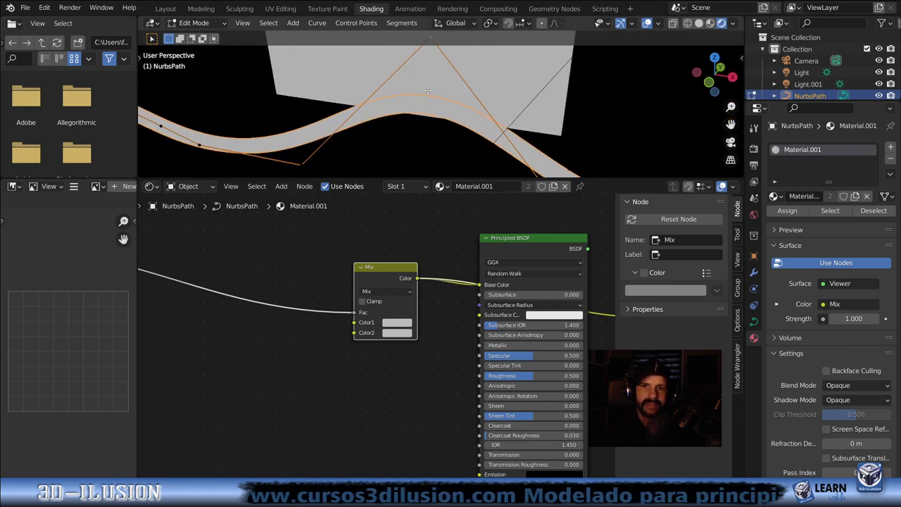
pyautogui.click(391, 323)
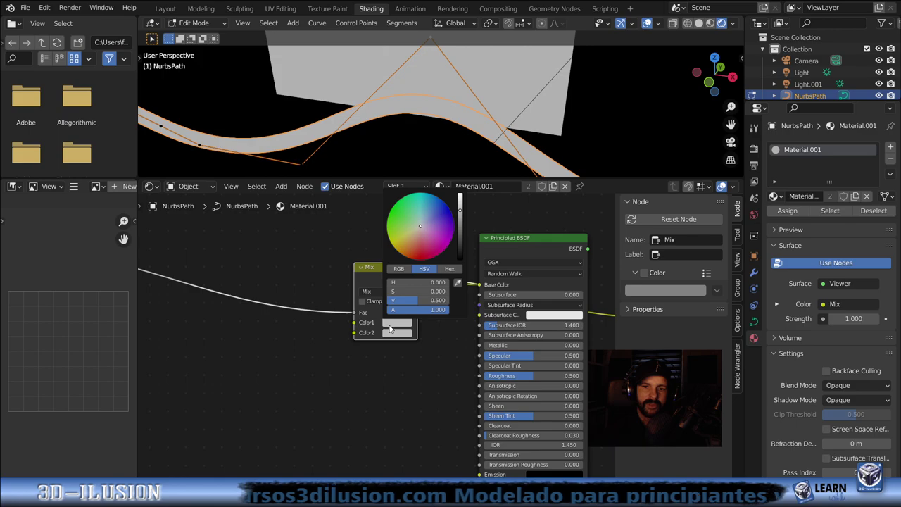
pyautogui.click(412, 239)
pyautogui.moveTo(412, 239)
pyautogui.mouseDown()
pyautogui.moveTo(399, 246)
pyautogui.moveTo(407, 241)
pyautogui.mouseUp()
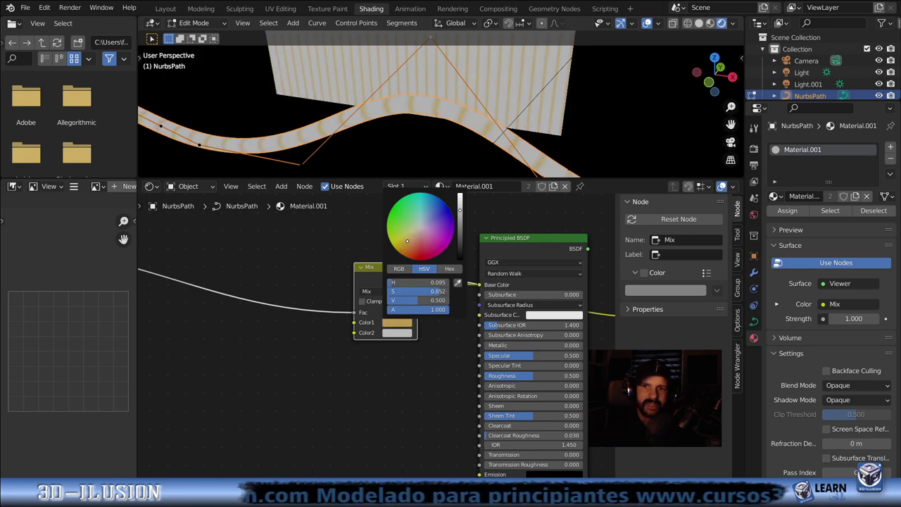
pyautogui.moveTo(407, 240); pyautogui.dragTo(401, 245)
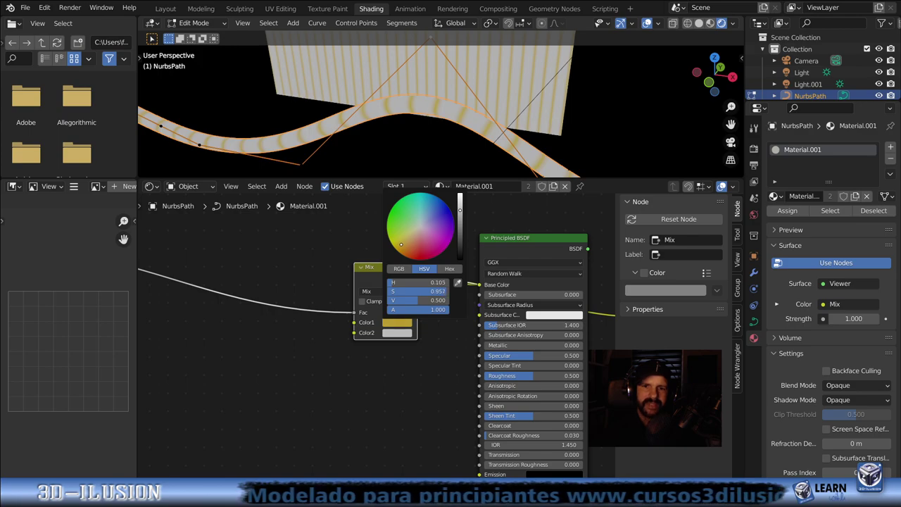
pyautogui.moveTo(460, 209); pyautogui.dragTo(460, 228)
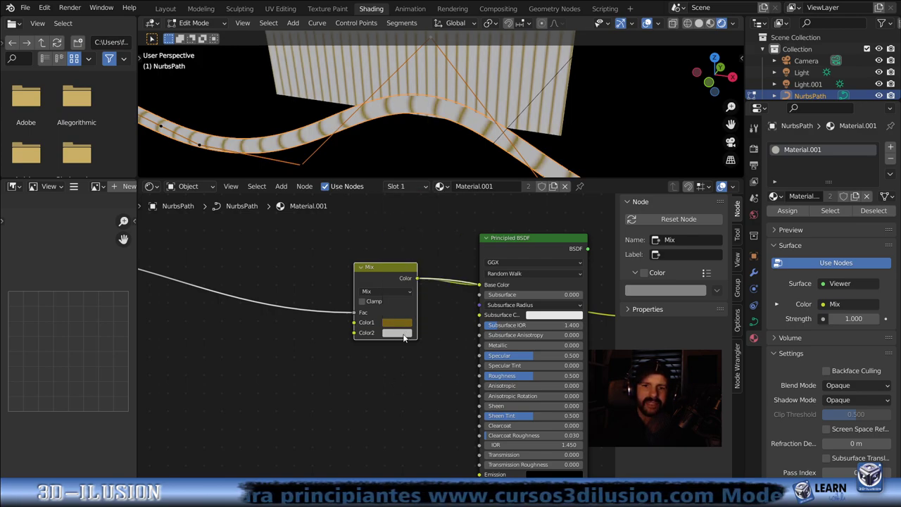
pyautogui.click(405, 332)
# Set the second Mix colour to a light tan and restore the full Principled material
pyautogui.click(414, 244)
pyautogui.moveTo(414, 243); pyautogui.dragTo(409, 249)
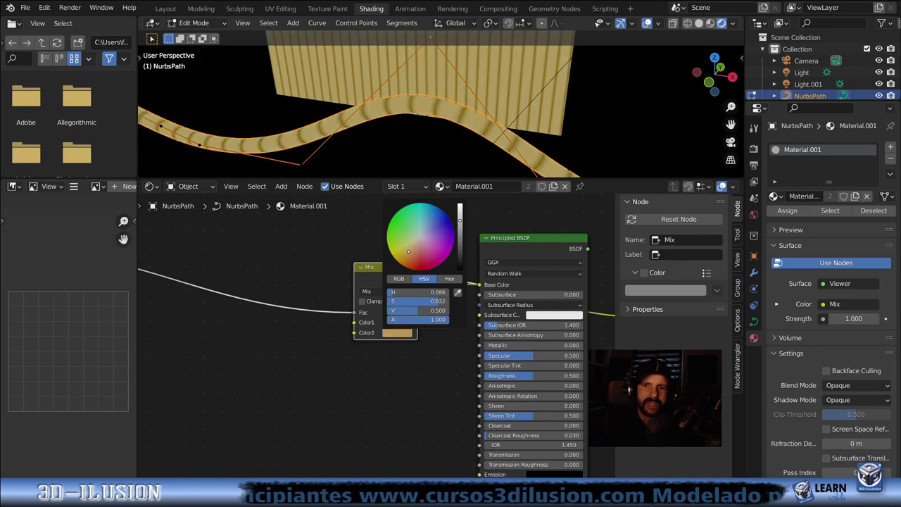
pyautogui.moveTo(422, 141); pyautogui.dragTo(455, 159, button='middle')
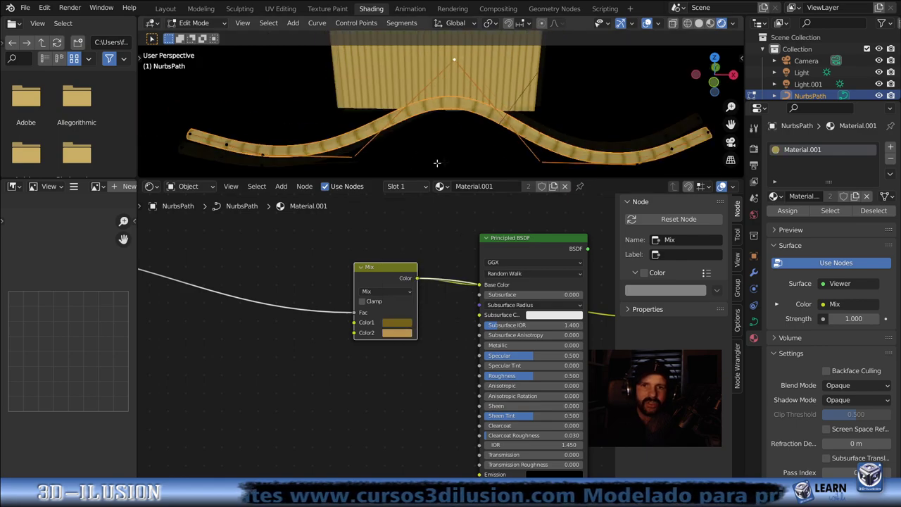
pyautogui.keyDown('ctrl'); pyautogui.keyDown('shift'); pyautogui.click(528, 235); pyautogui.keyUp('shift'); pyautogui.keyUp('ctrl')
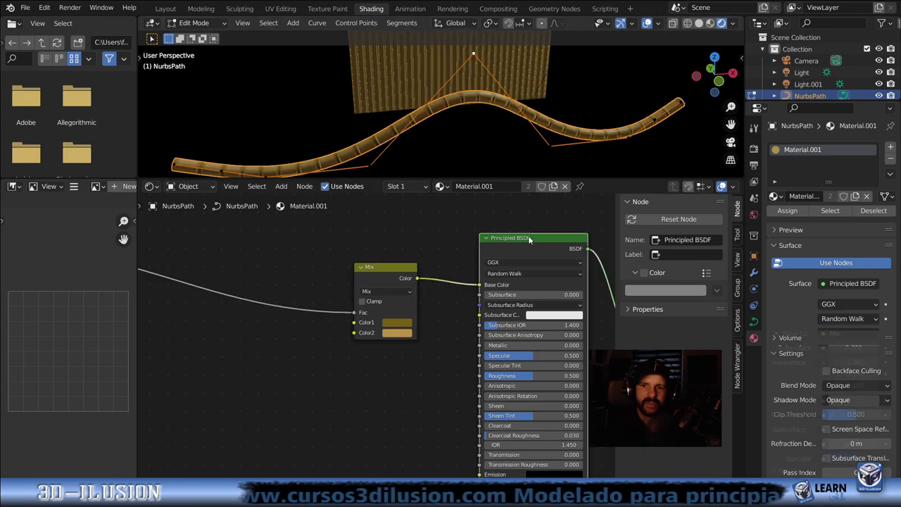
# Set the Principled BSDF Metallic to 1 and Roughness to 0.096 for glossy gold
pyautogui.scroll(2, 518, 102)
pyautogui.scroll(2, 504, 109)
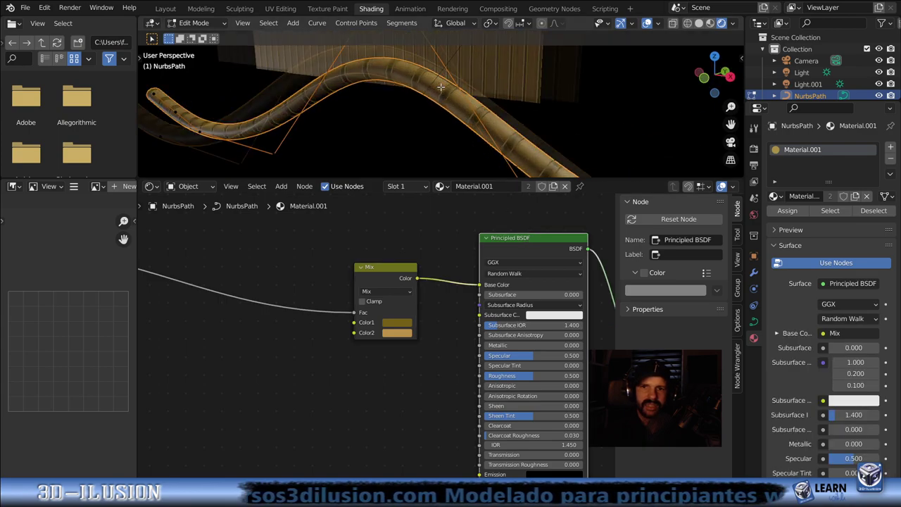
pyautogui.scroll(2, 490, 118)
pyautogui.scroll(2, 476, 126)
pyautogui.moveTo(559, 148); pyautogui.dragTo(478, 124, button='middle')
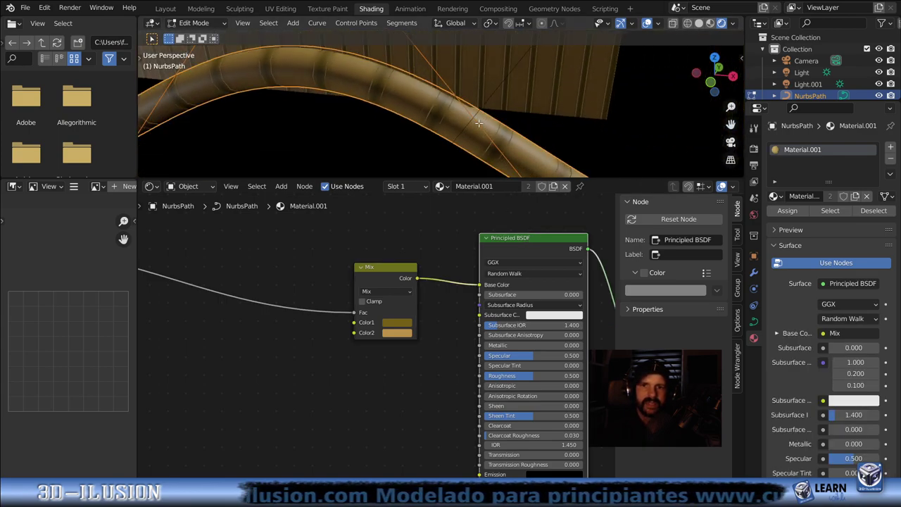
pyautogui.moveTo(459, 327); pyautogui.dragTo(423, 303, button='middle')
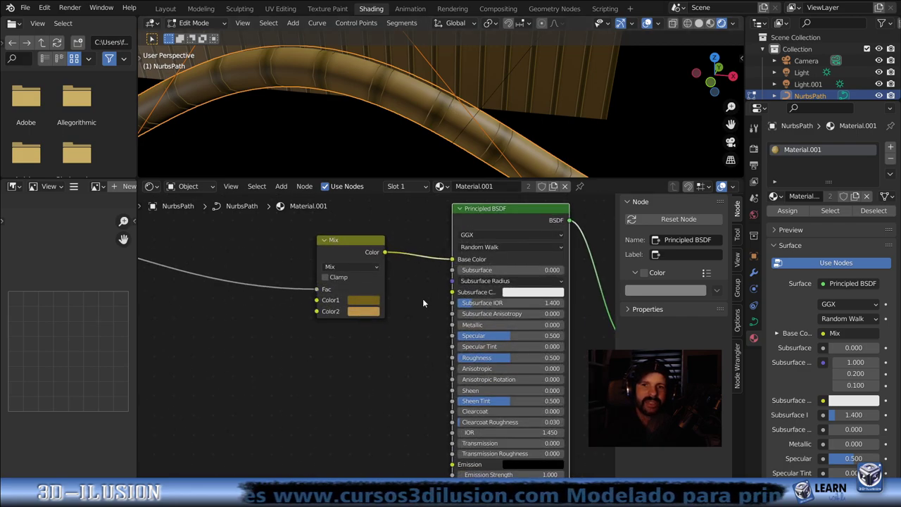
pyautogui.click(467, 324)
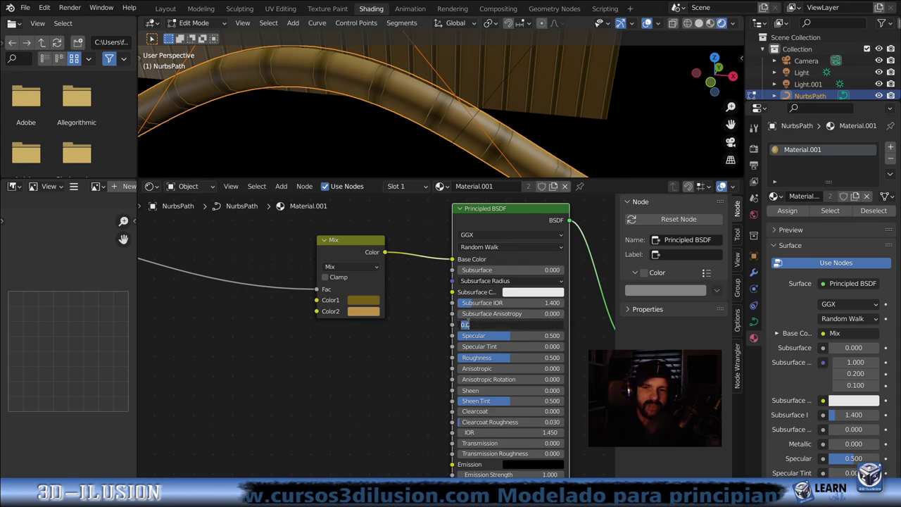
pyautogui.write('1')
pyautogui.press('Return')
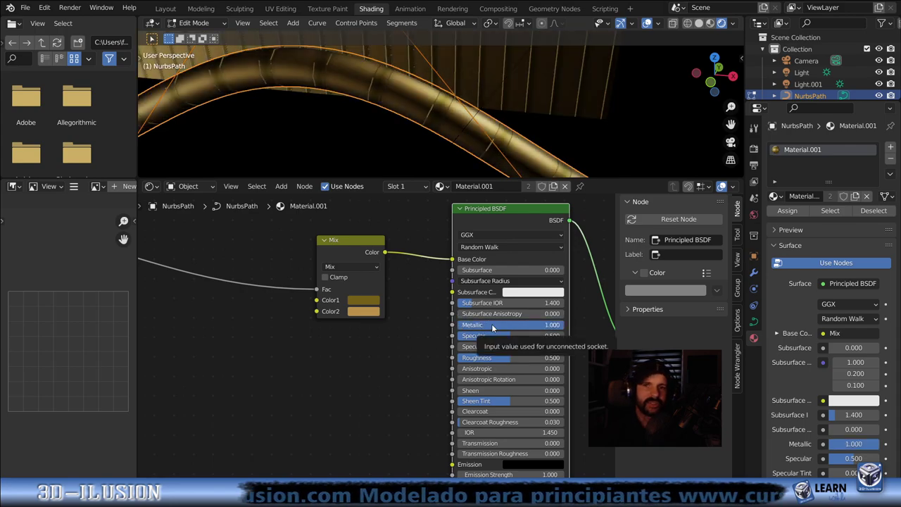
pyautogui.moveTo(495, 360); pyautogui.dragTo(465, 358)
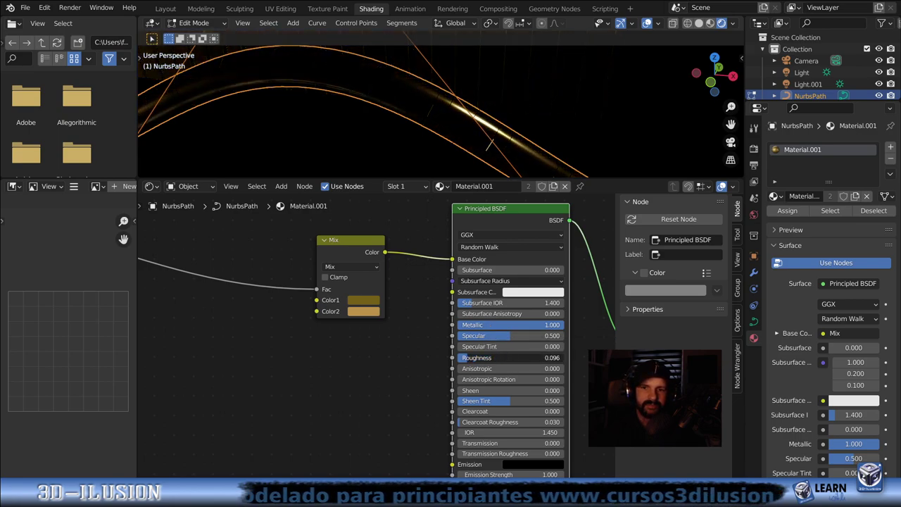
pyautogui.scroll(-5, 423, 128)
pyautogui.moveTo(423, 127); pyautogui.dragTo(453, 125, button='middle')
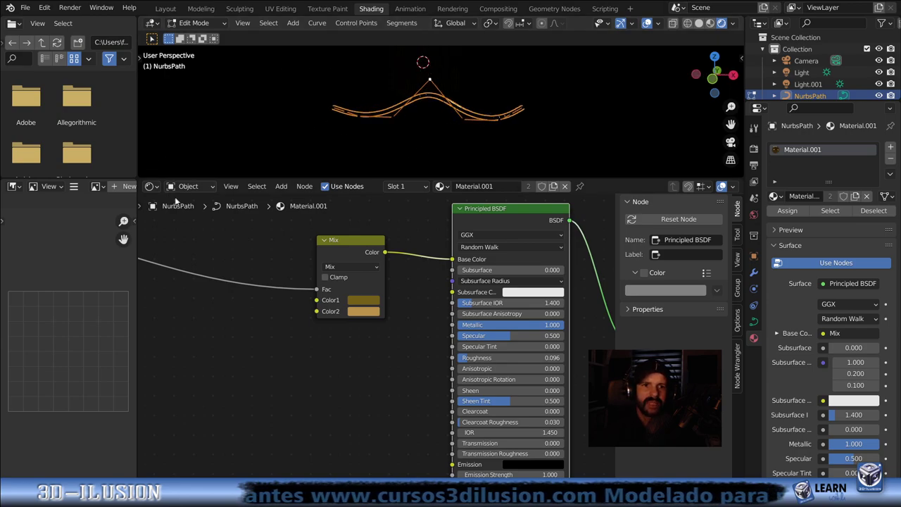
# Switch the node editor from Object to the World tree with Background and World Output nodes
pyautogui.click(180, 186)
pyautogui.click(189, 212)
pyautogui.moveTo(279, 282); pyautogui.dragTo(603, 270, button='middle')
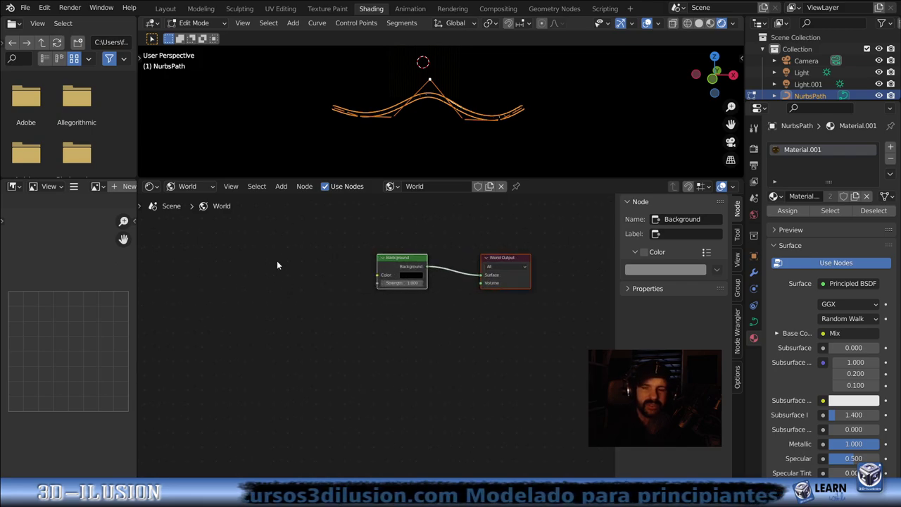
pyautogui.hotkey('shift', 'a')
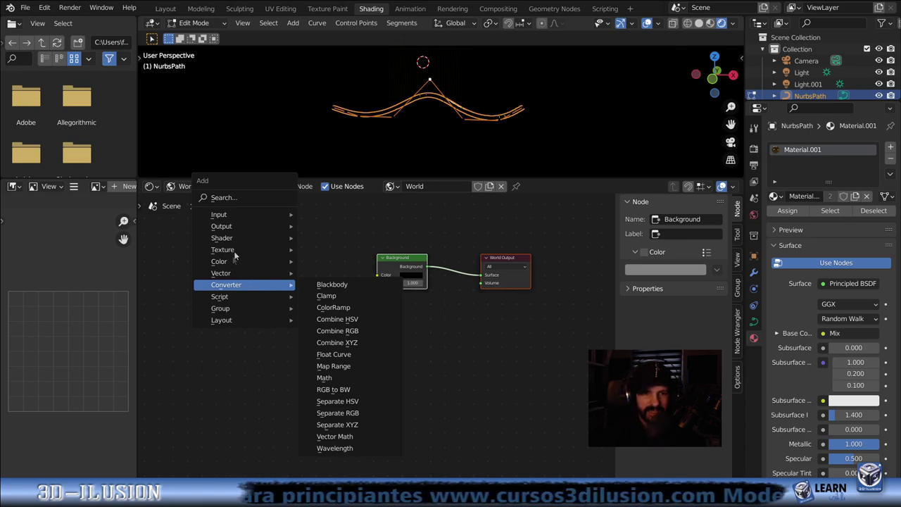
pyautogui.moveTo(223, 250)
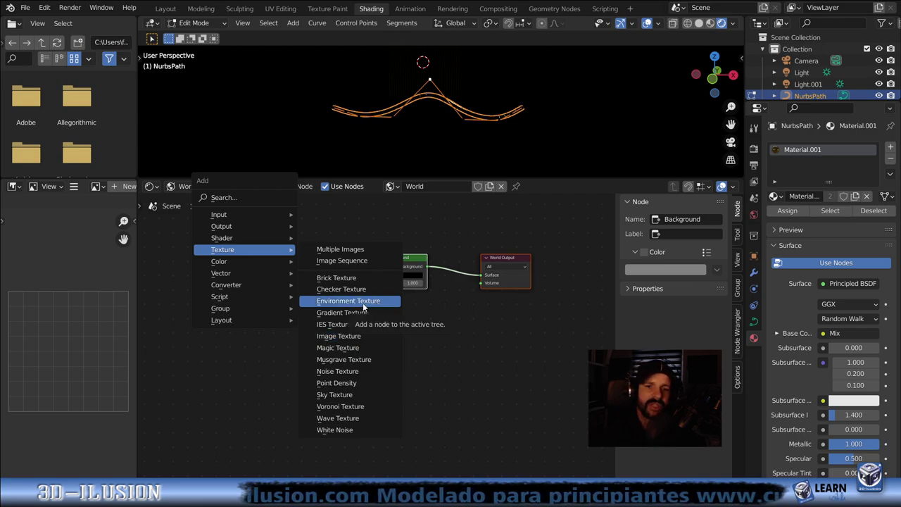
# Add an Environment Texture node and load wasteland_clouds_4k.hdr from D:\hdri into it
pyautogui.click(363, 307)
pyautogui.click(273, 238)
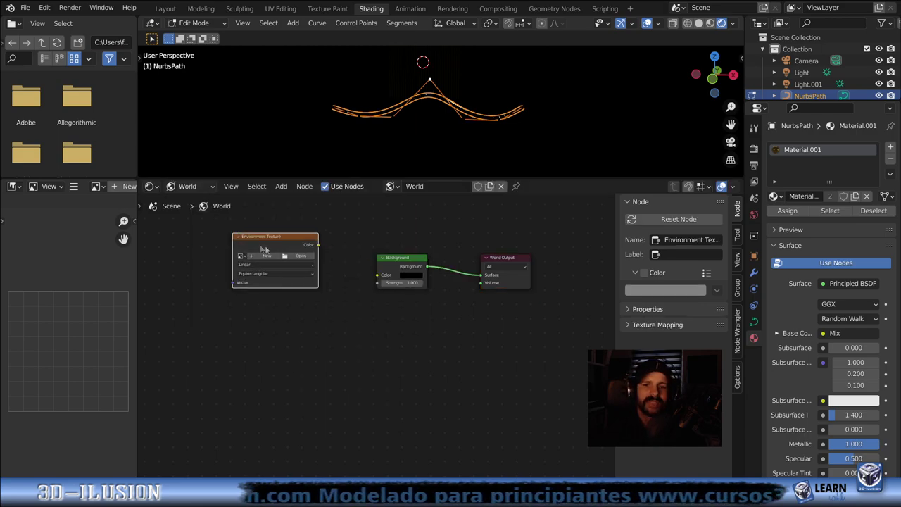
pyautogui.click(301, 255)
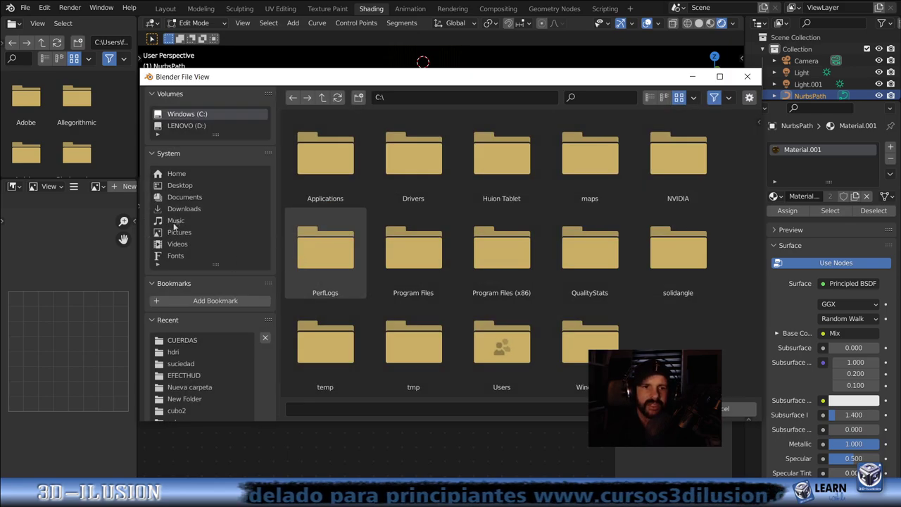
pyautogui.click(187, 125)
pyautogui.scroll(-2, 395, 230)
pyautogui.scroll(-2, 394, 224)
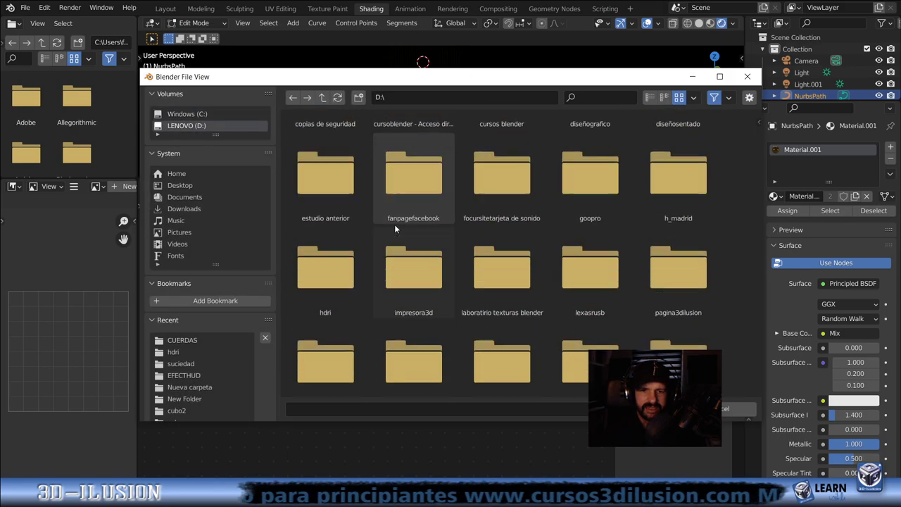
pyautogui.scroll(-2, 291, 241)
pyautogui.doubleClick(292, 241)
pyautogui.scroll(-2, 615, 315)
pyautogui.scroll(-4, 615, 311)
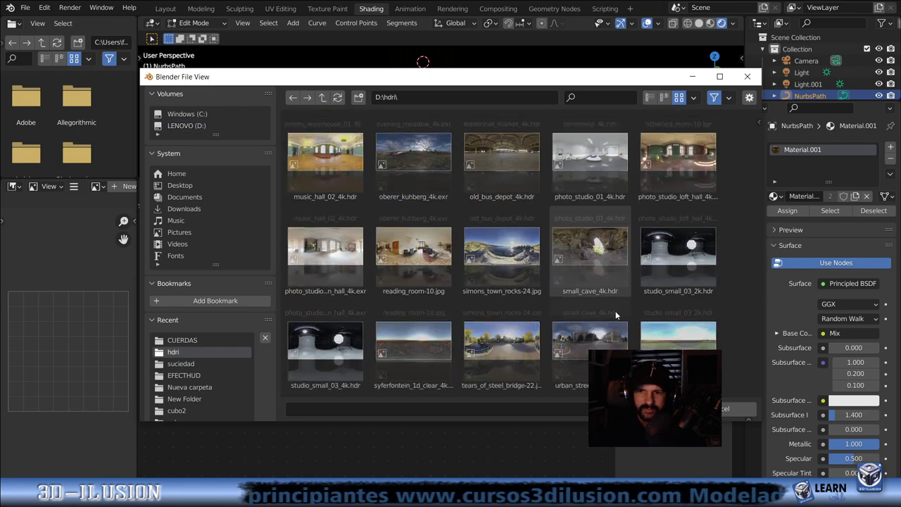
pyautogui.click(660, 332)
pyautogui.doubleClick(659, 333)
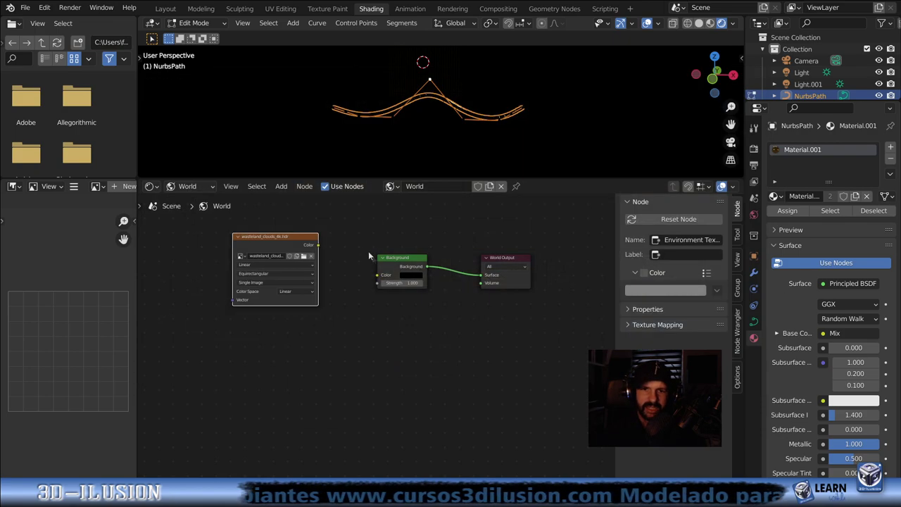
# Plug the HDRI Color into the Background Color and view the tube against the environment
pyautogui.moveTo(350, 267); pyautogui.dragTo(379, 276)
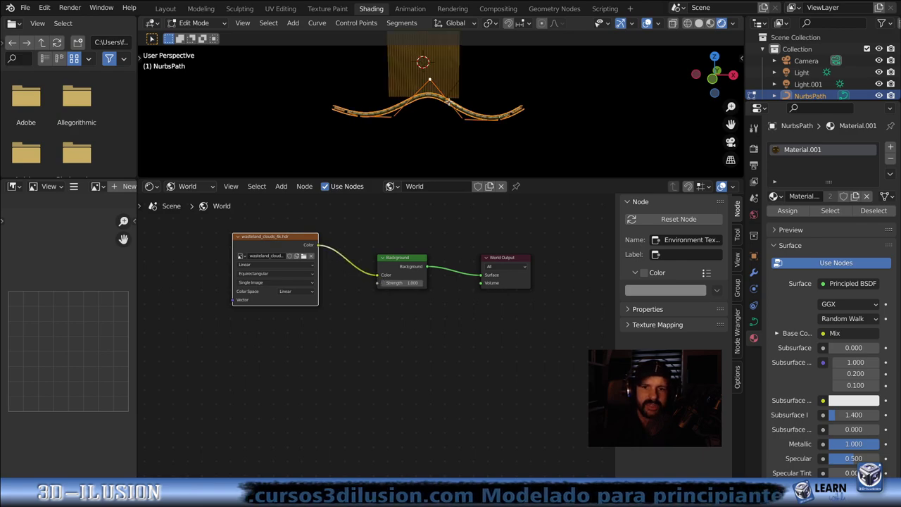
pyautogui.scroll(2, 454, 109)
pyautogui.scroll(2, 459, 119)
pyautogui.scroll(2, 464, 126)
pyautogui.moveTo(464, 126); pyautogui.dragTo(407, 120, button='middle')
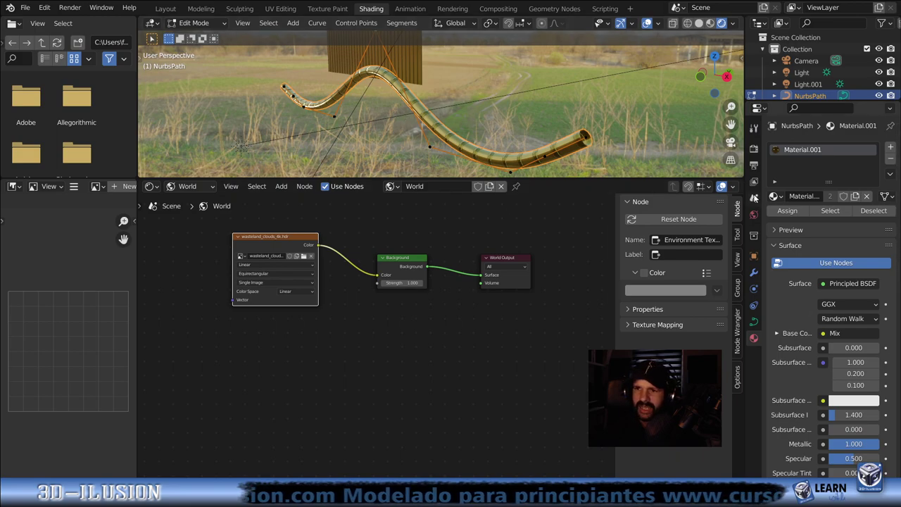
pyautogui.click(754, 149)
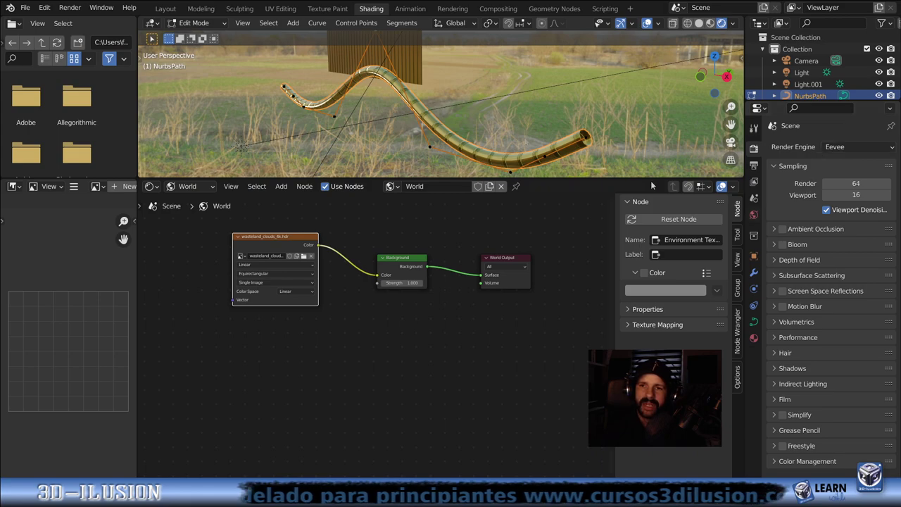
# Enable Eevee Ambient Occlusion, Screen Space Reflections and Film Transparent
pyautogui.click(783, 229)
pyautogui.click(783, 290)
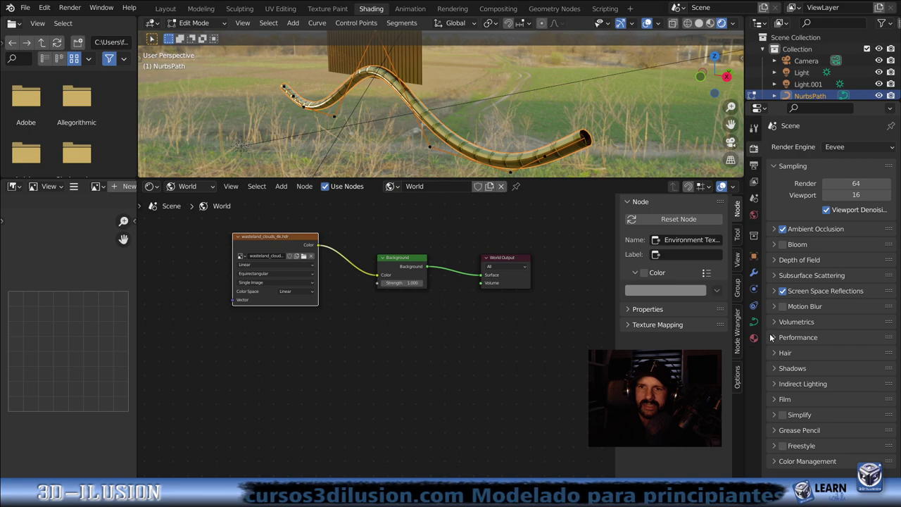
pyautogui.click(780, 398)
pyautogui.click(822, 430)
pyautogui.moveTo(465, 134)
pyautogui.mouseDown(button='middle')
pyautogui.moveTo(564, 146)
pyautogui.moveTo(560, 129)
pyautogui.moveTo(492, 111)
pyautogui.moveTo(482, 140)
pyautogui.mouseUp(button='middle')
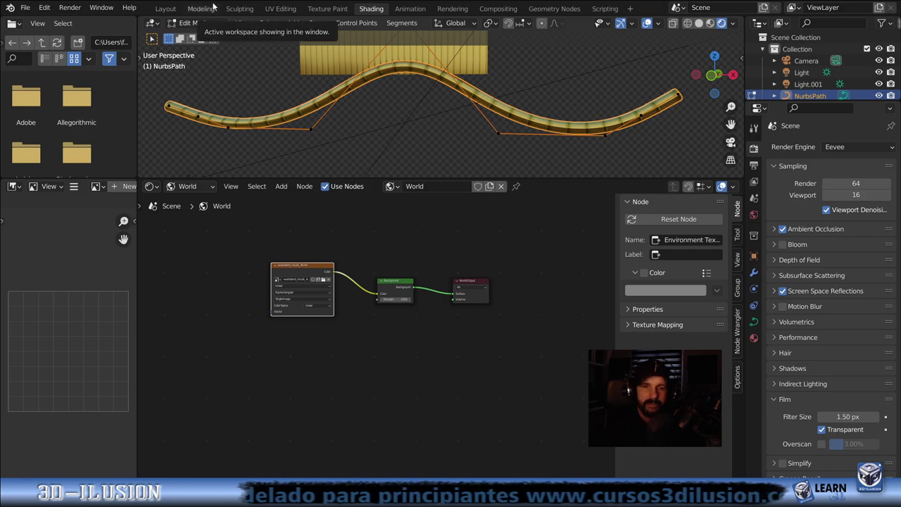
# In the Shading workspace, switch the node editor from World to Object to show Material.001
pyautogui.click(165, 8)
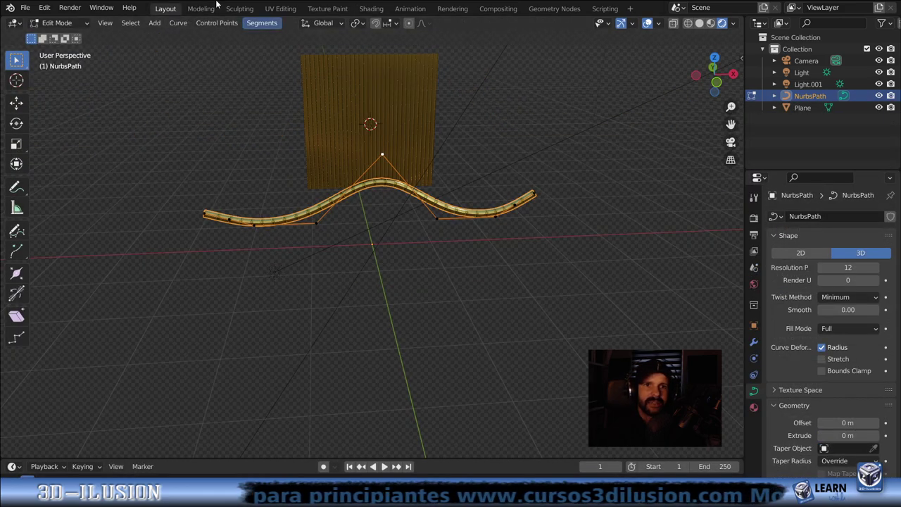
pyautogui.click(371, 9)
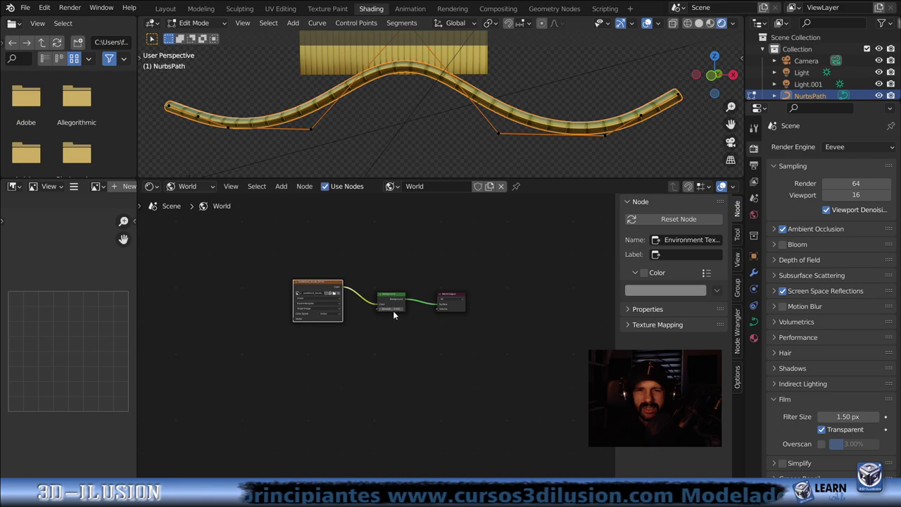
pyautogui.click(189, 186)
pyautogui.click(189, 186)
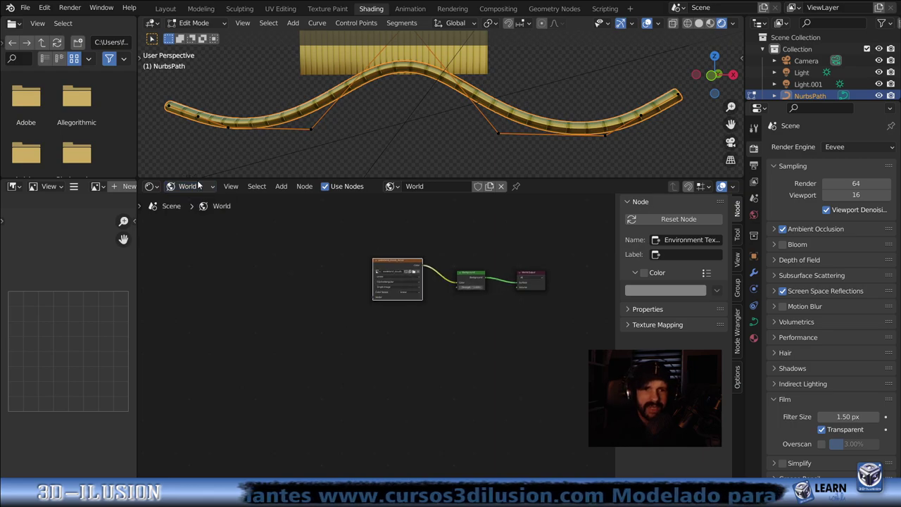
pyautogui.click(197, 185)
pyautogui.click(191, 200)
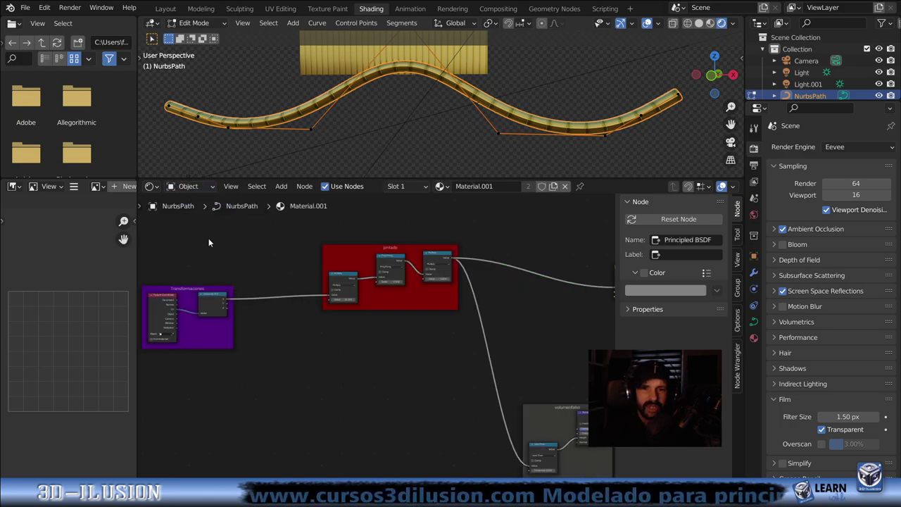
pyautogui.moveTo(542, 360); pyautogui.dragTo(434, 333, button='middle')
pyautogui.scroll(3, 433, 144)
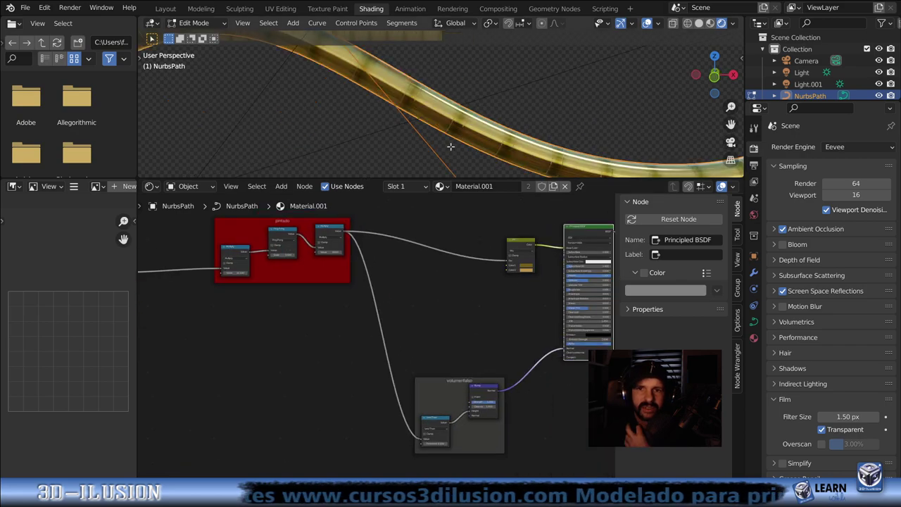
pyautogui.scroll(2, 433, 144)
pyautogui.scroll(2, 433, 144)
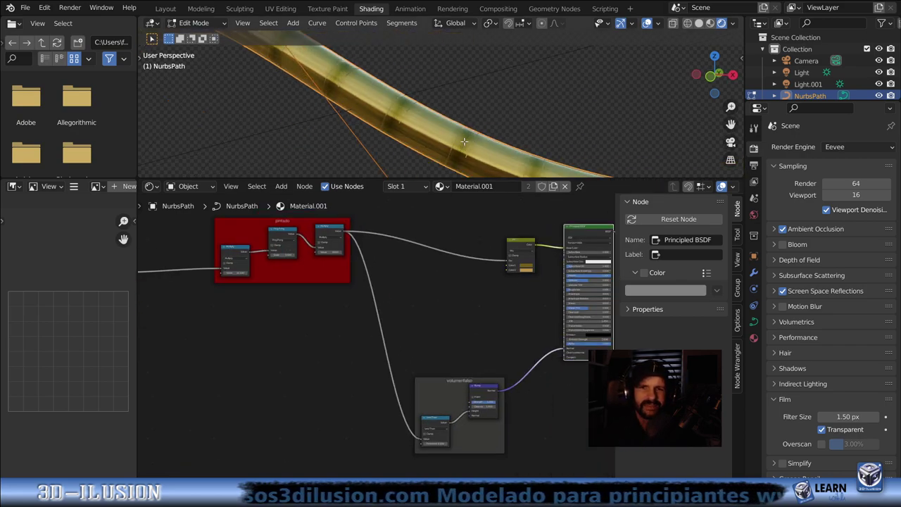
pyautogui.moveTo(427, 214); pyautogui.dragTo(416, 244, button='middle')
pyautogui.hotkey('shift', 'a')
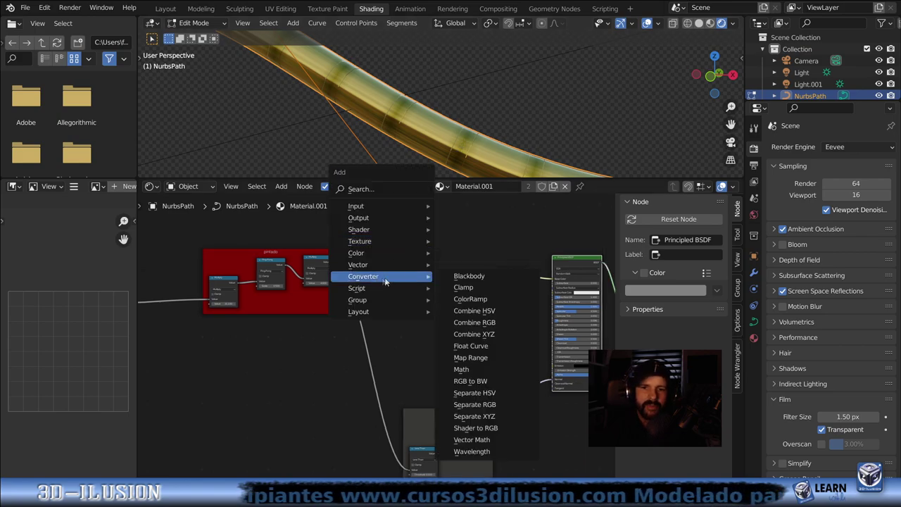
# Insert a ColorRamp on the Multiply-to-Mix link and slide its black stop right to sharpen the stripes
pyautogui.click(469, 299)
pyautogui.click(368, 238)
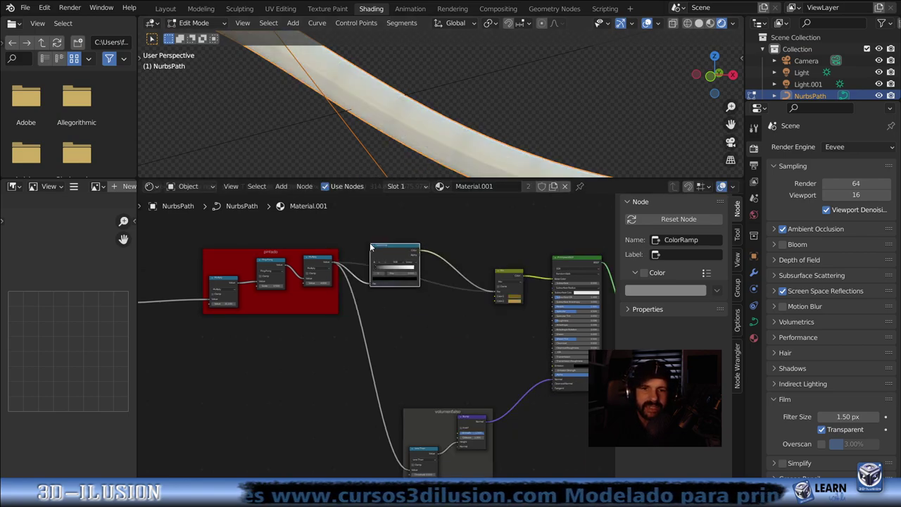
pyautogui.scroll(2, 393, 293)
pyautogui.moveTo(401, 285); pyautogui.dragTo(393, 354, button='middle')
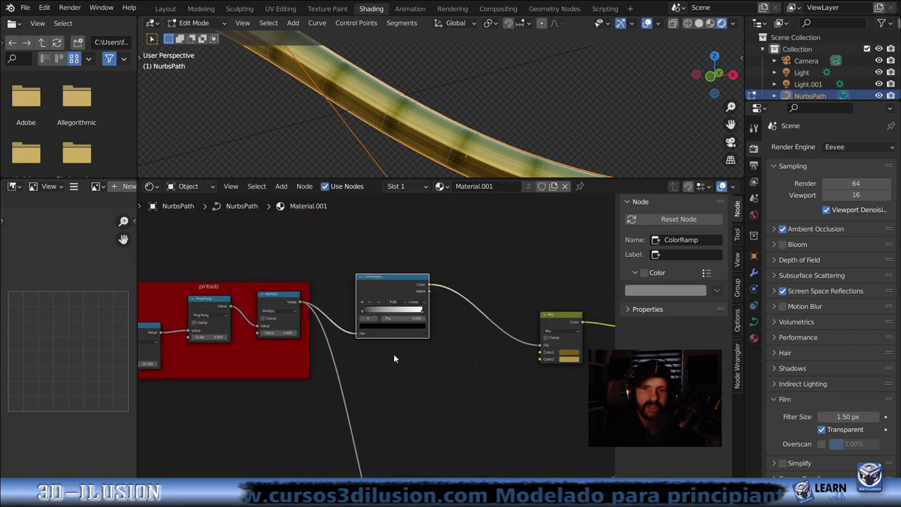
pyautogui.scroll(3, 394, 353)
pyautogui.moveTo(354, 297); pyautogui.dragTo(425, 293)
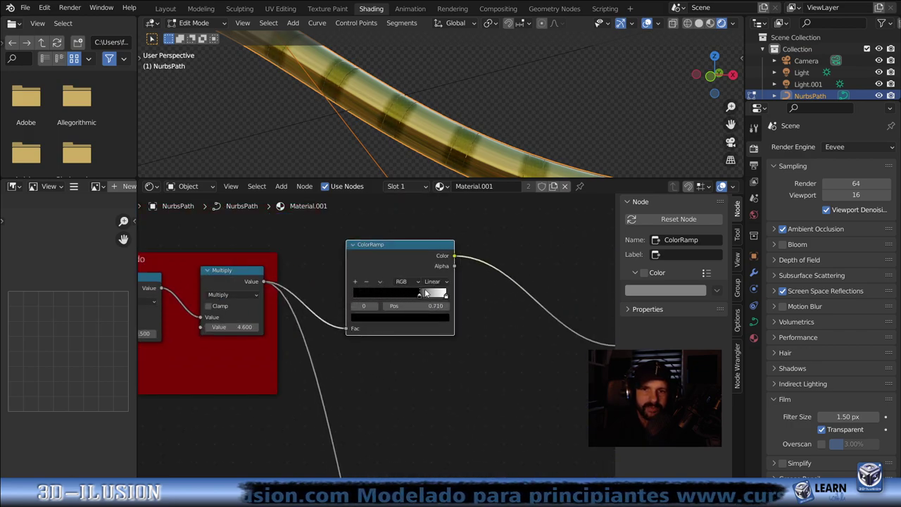
pyautogui.press('Home')
pyautogui.moveTo(469, 125); pyautogui.dragTo(481, 133, button='middle')
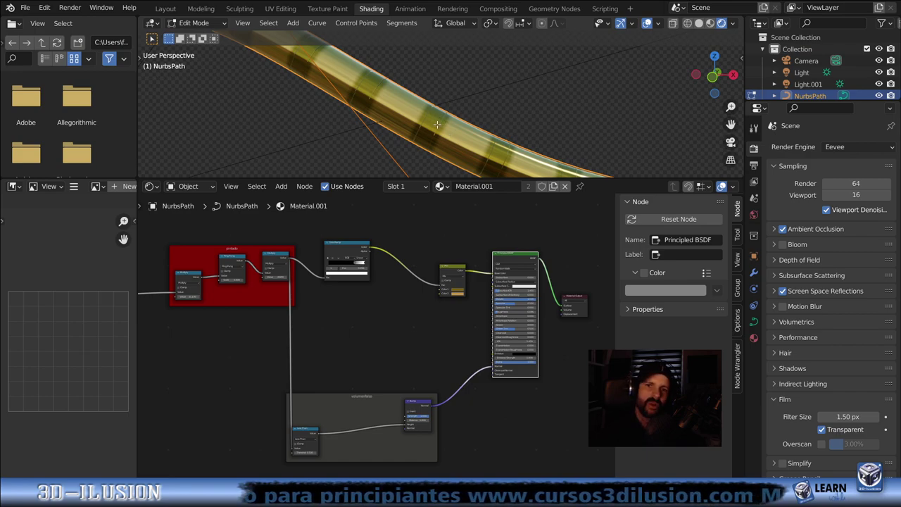
# Move the Less Than node up inside the volumenfalso frame
pyautogui.moveTo(399, 311); pyautogui.dragTo(379, 279, button='middle')
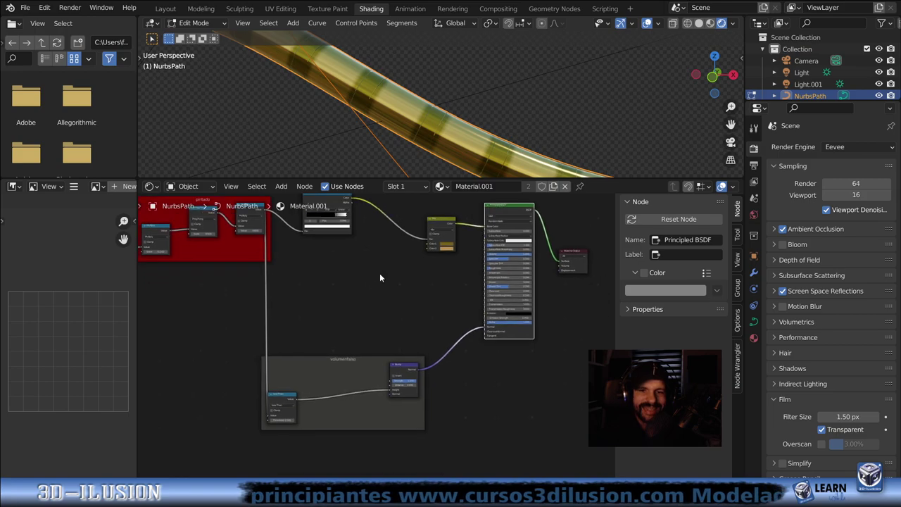
pyautogui.scroll(1, 380, 278)
pyautogui.moveTo(258, 417); pyautogui.dragTo(279, 382)
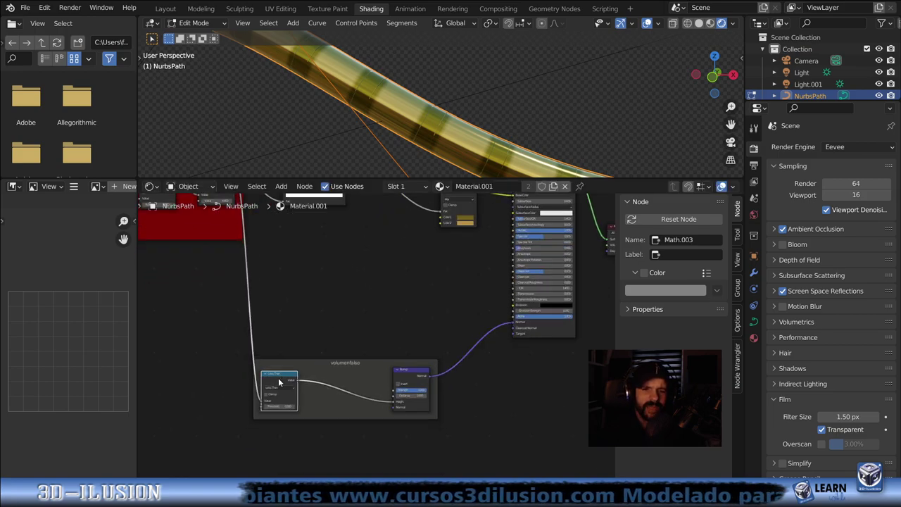
pyautogui.moveTo(402, 318); pyautogui.dragTo(411, 362, button='middle')
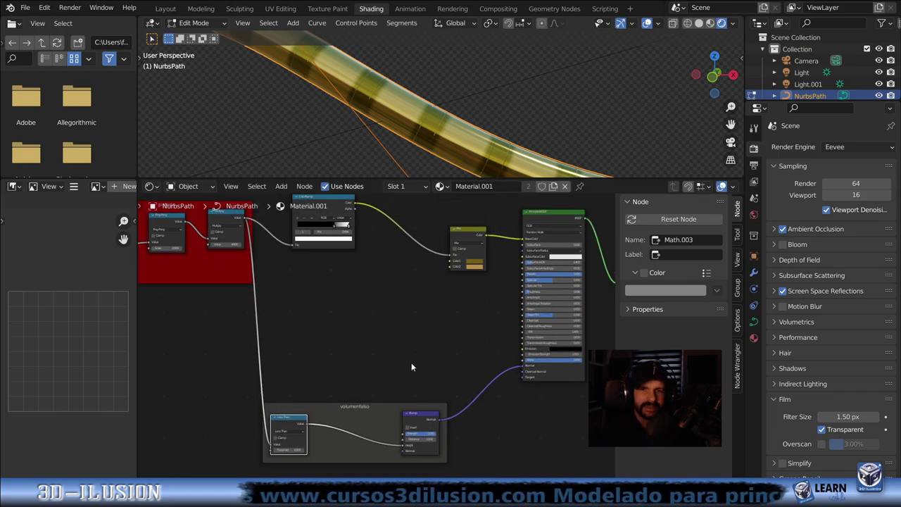
# Preview the Less Than black-and-white stripe mask on the tube, then restore the Principled BSDF preview
pyautogui.keyDown('ctrl'); pyautogui.keyDown('shift'); pyautogui.click(283, 422); pyautogui.keyUp('shift'); pyautogui.keyUp('ctrl')
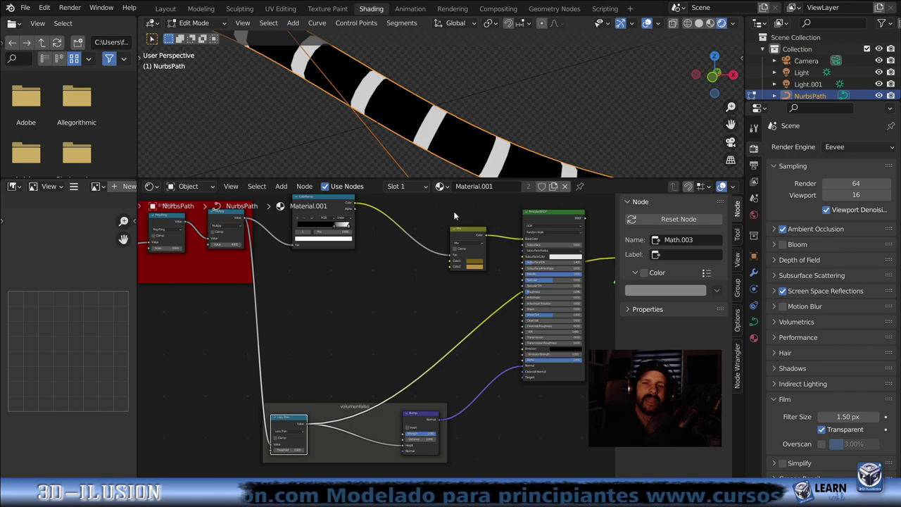
pyautogui.keyDown('ctrl'); pyautogui.keyDown('shift'); pyautogui.click(540, 211); pyautogui.keyUp('shift'); pyautogui.keyUp('ctrl')
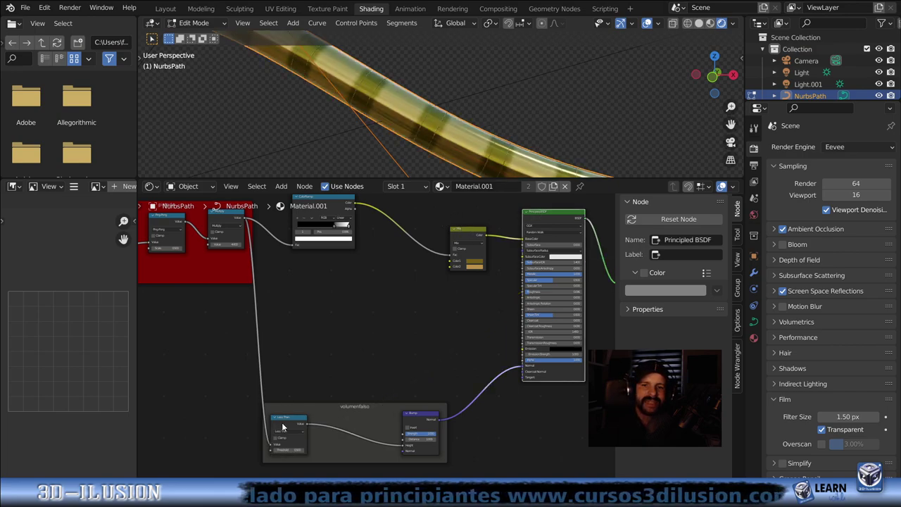
pyautogui.scroll(2, 417, 298)
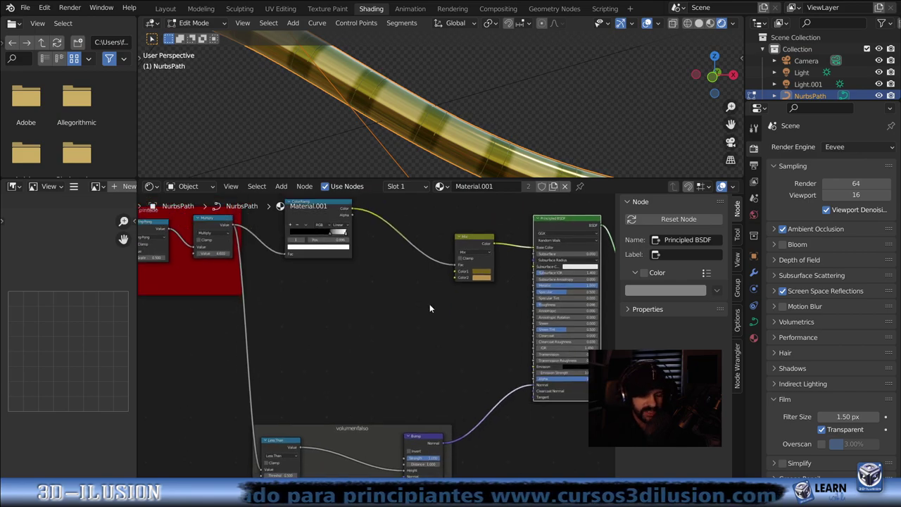
# Add a Math node set to Add near the Mix node
pyautogui.hotkey('shift', 'a')
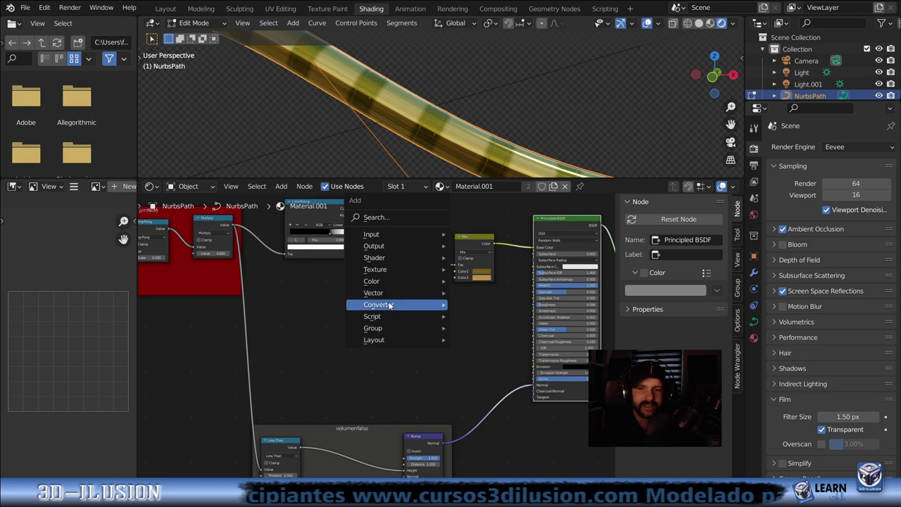
pyautogui.press('Escape')
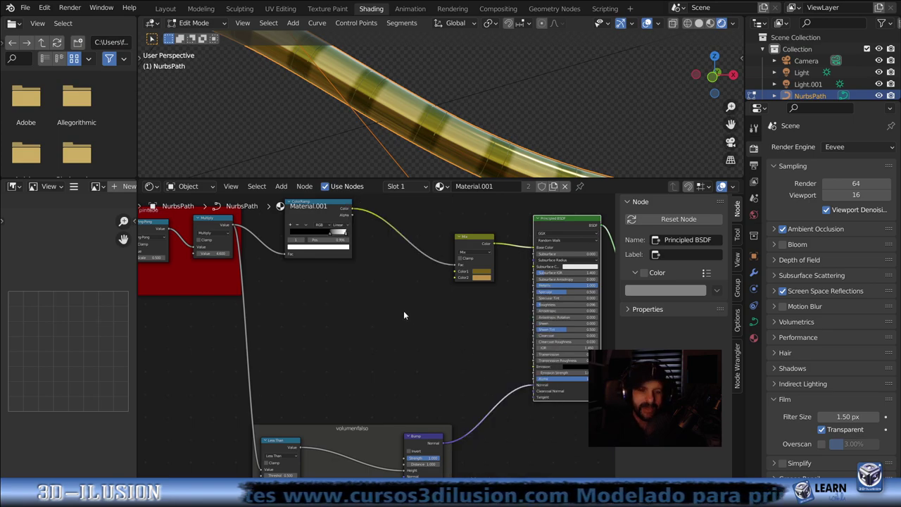
pyautogui.hotkey('shift', 'a')
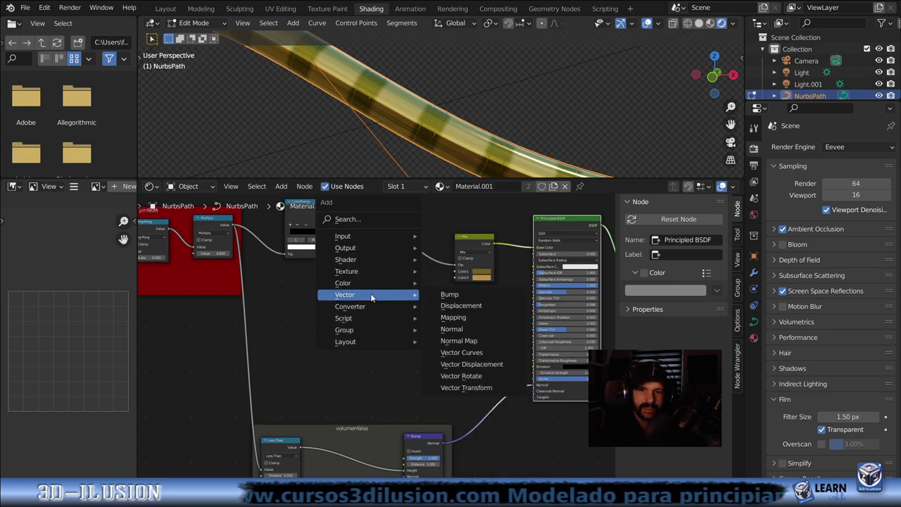
pyautogui.moveTo(350, 306)
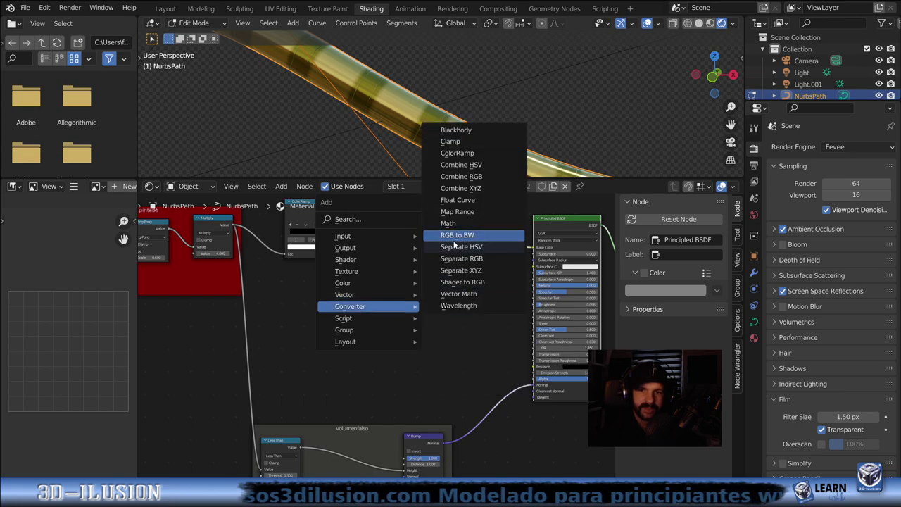
pyautogui.click(448, 223)
pyautogui.click(397, 292)
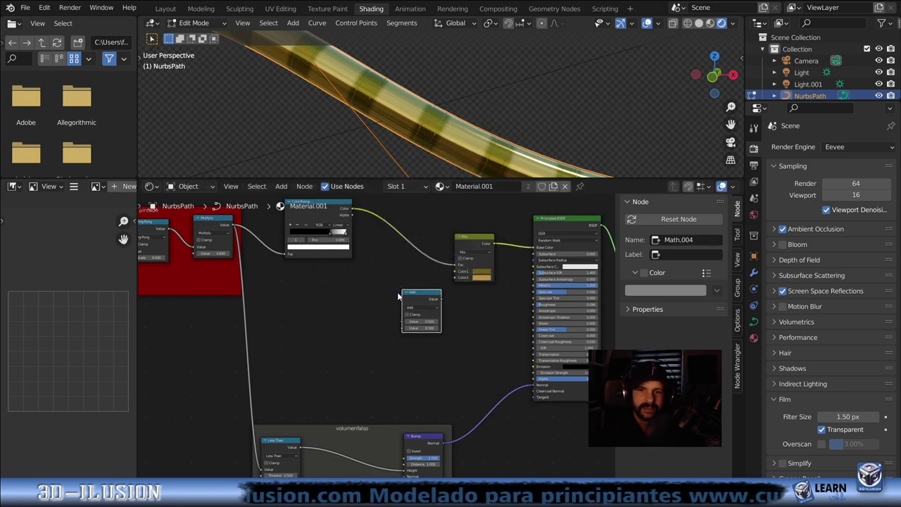
pyautogui.scroll(-1, 397, 292)
pyautogui.scroll(2, 388, 295)
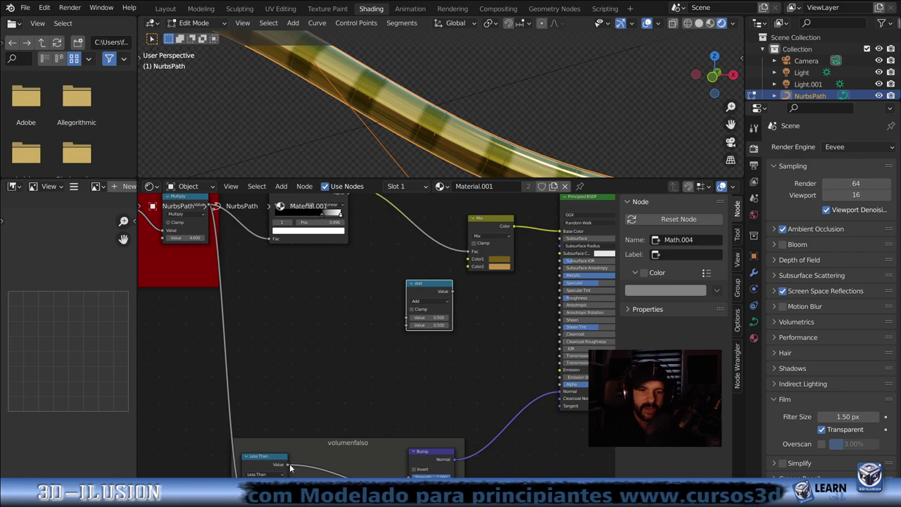
# Sum the Less Than and ColorRamp outputs in the Add node, drive the Mix factor, and preview it
pyautogui.moveTo(288, 466); pyautogui.dragTo(406, 324)
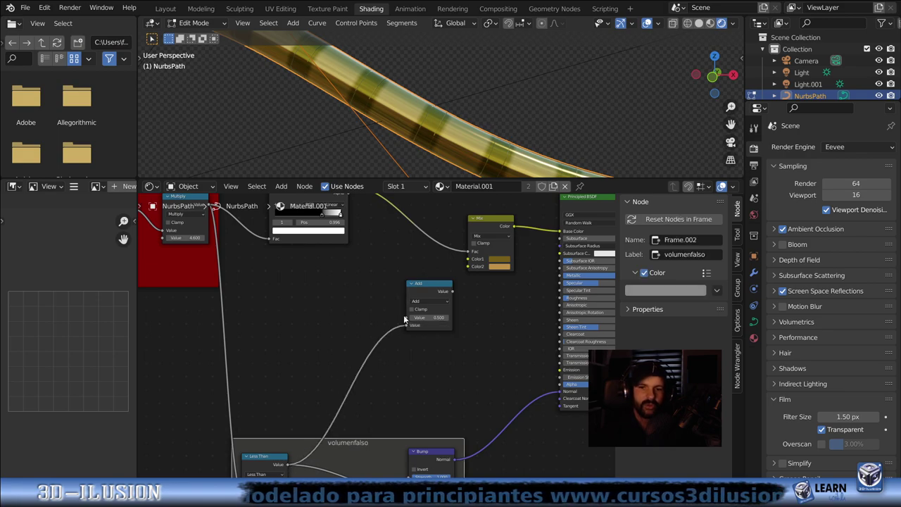
pyautogui.scroll(-1, 405, 323)
pyautogui.moveTo(352, 209); pyautogui.dragTo(409, 307)
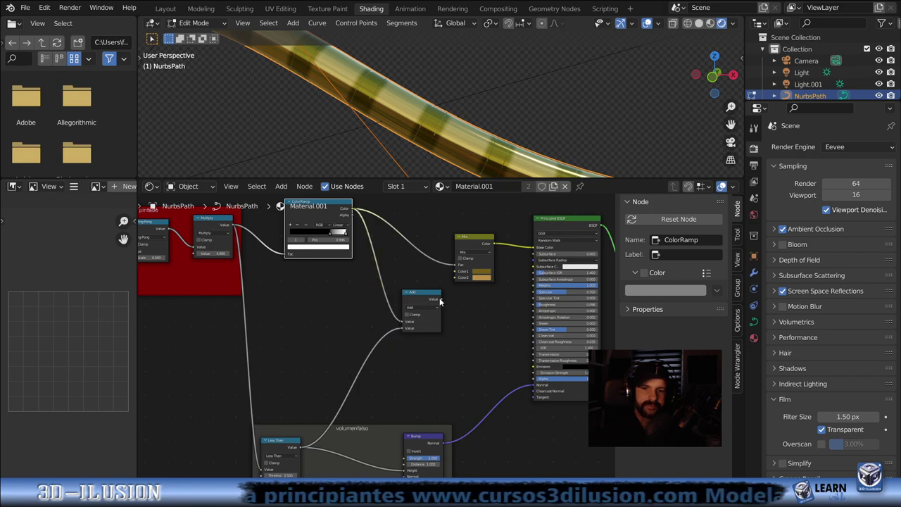
pyautogui.moveTo(440, 302); pyautogui.dragTo(407, 275)
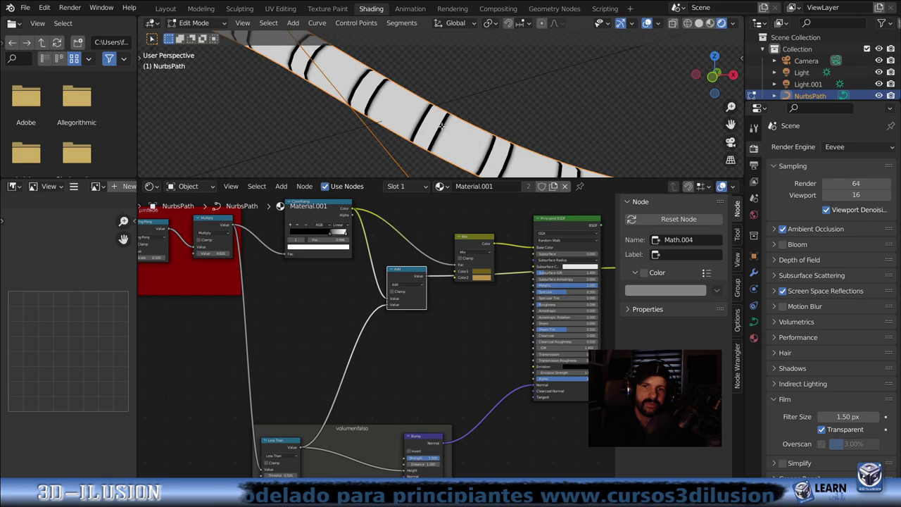
pyautogui.scroll(1, 413, 255)
pyautogui.moveTo(433, 265); pyautogui.dragTo(469, 251)
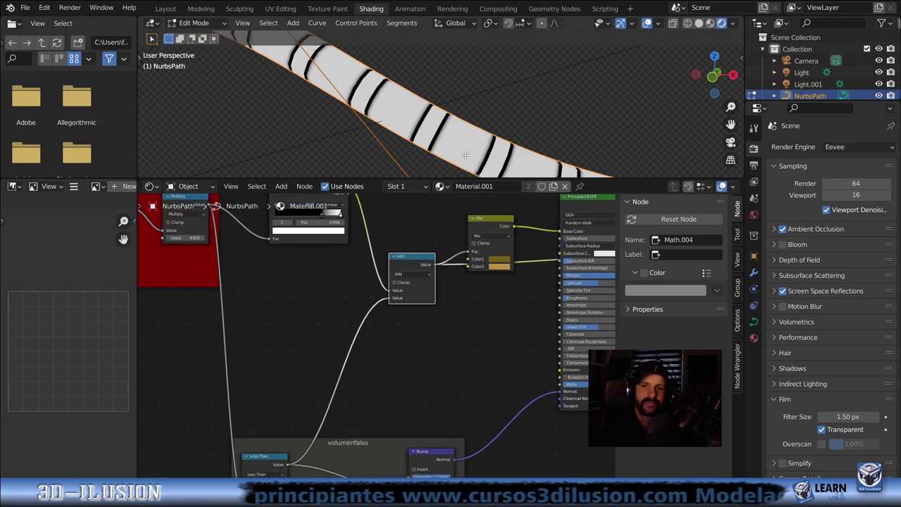
pyautogui.click(504, 220)
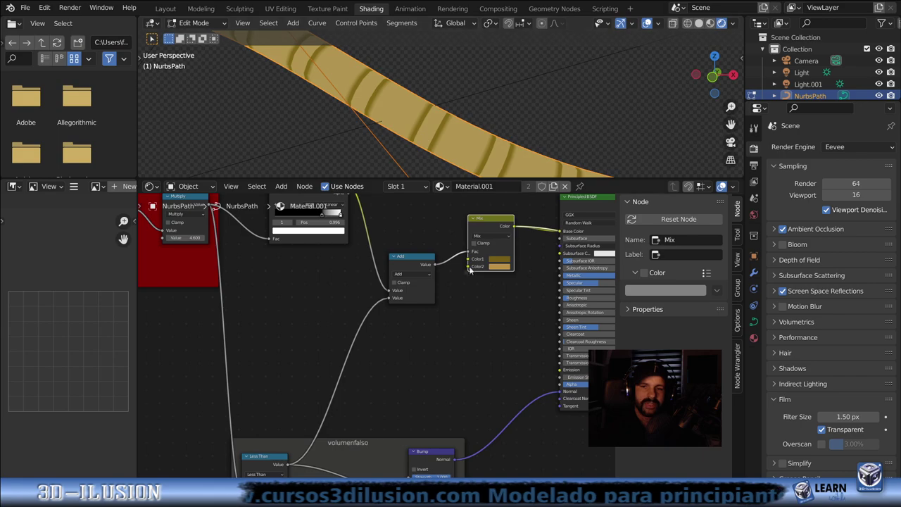
pyautogui.scroll(-1, 427, 279)
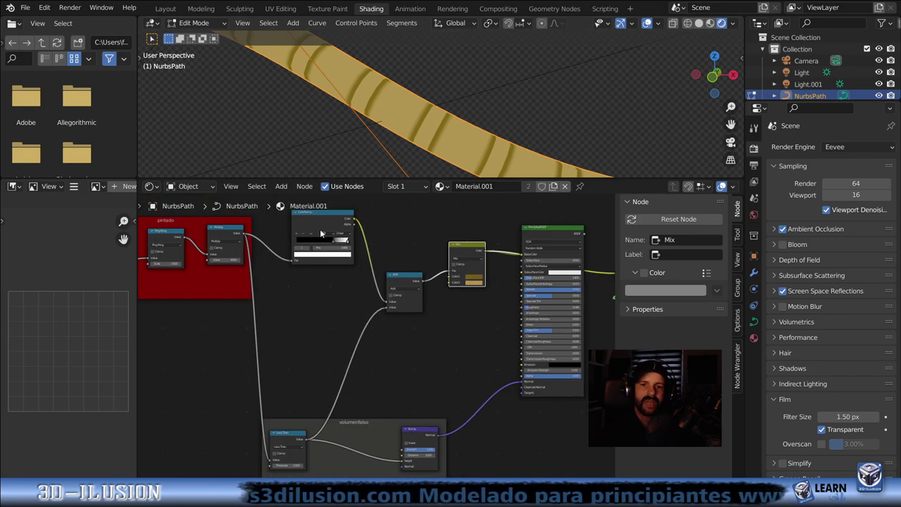
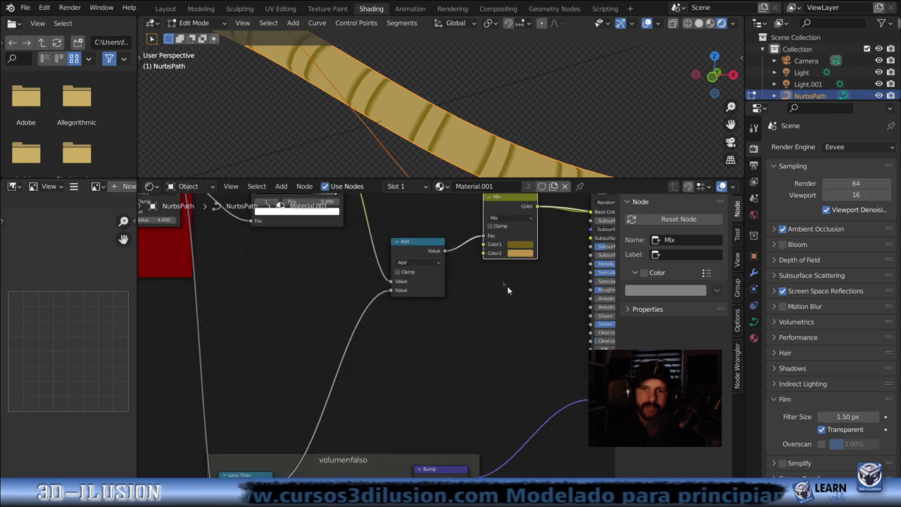
# Select the Principled BSDF node, orbit around the wavy tube and frame the ColorRamp node
pyautogui.scroll(3, 507, 286)
pyautogui.scroll(1, 375, 321)
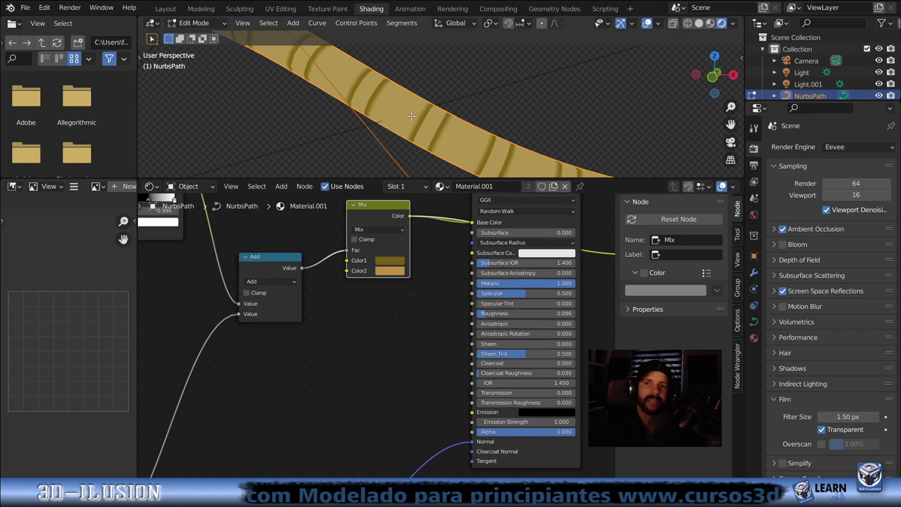
pyautogui.scroll(-1, 522, 223)
pyautogui.click(510, 240)
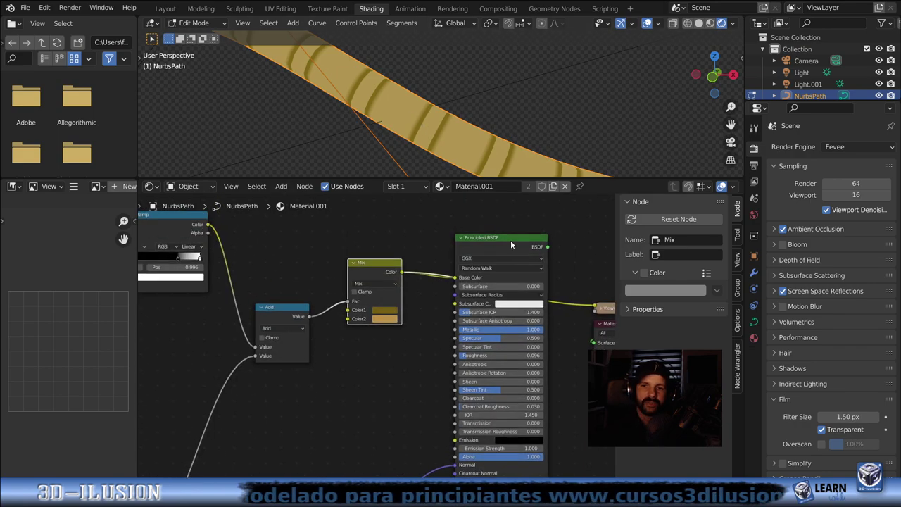
pyautogui.moveTo(461, 100); pyautogui.dragTo(456, 110, button='middle')
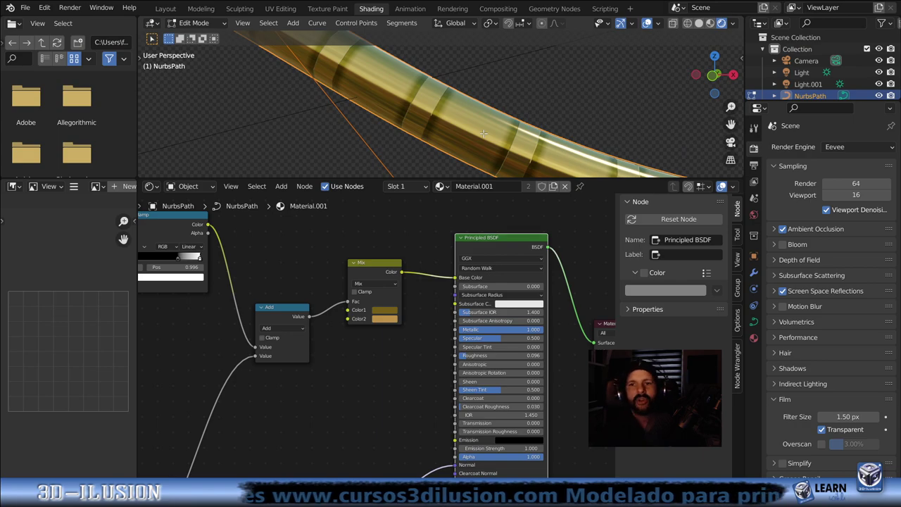
pyautogui.scroll(-2, 483, 133)
pyautogui.scroll(-4, 483, 134)
pyautogui.moveTo(465, 130)
pyautogui.mouseDown(button='middle')
pyautogui.moveTo(438, 124)
pyautogui.moveTo(490, 141)
pyautogui.mouseUp(button='middle')
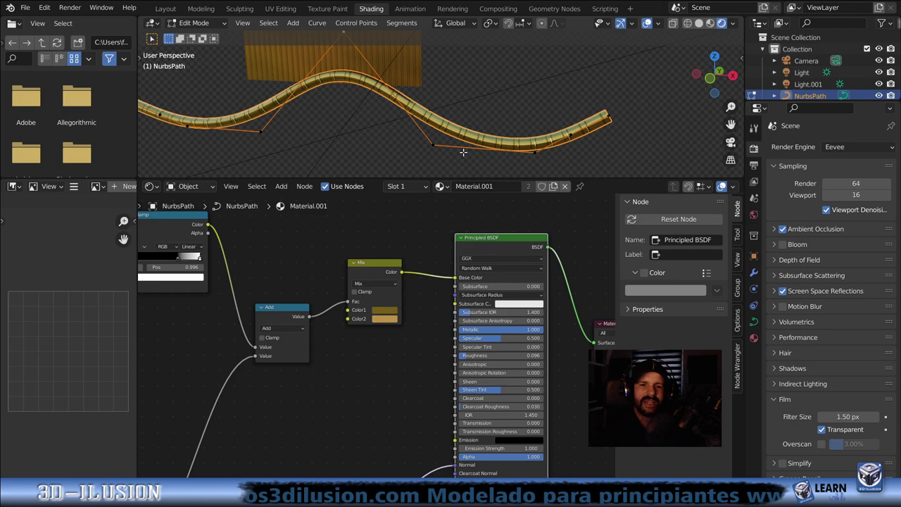
pyautogui.scroll(1, 364, 145)
pyautogui.scroll(2, 366, 145)
pyautogui.scroll(2, 366, 144)
pyautogui.moveTo(366, 145)
pyautogui.mouseDown(button='middle')
pyautogui.moveTo(432, 103)
pyautogui.moveTo(422, 93)
pyautogui.mouseUp(button='middle')
pyautogui.moveTo(373, 379); pyautogui.dragTo(481, 388, button='middle')
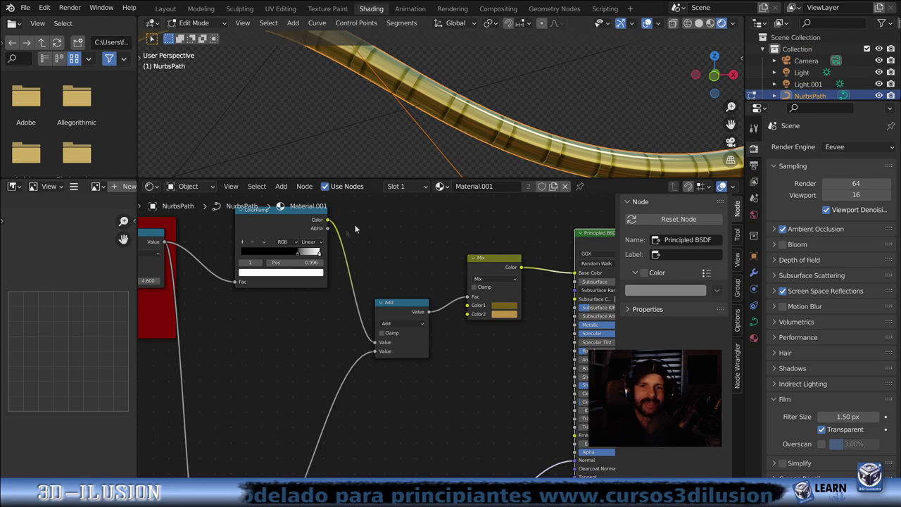
# Set the ColorRamp black stop to about 0.699 and the white stop to 1.000
pyautogui.scroll(1, 347, 229)
pyautogui.scroll(1, 324, 274)
pyautogui.scroll(1, 303, 320)
pyautogui.moveTo(304, 317); pyautogui.dragTo(312, 317)
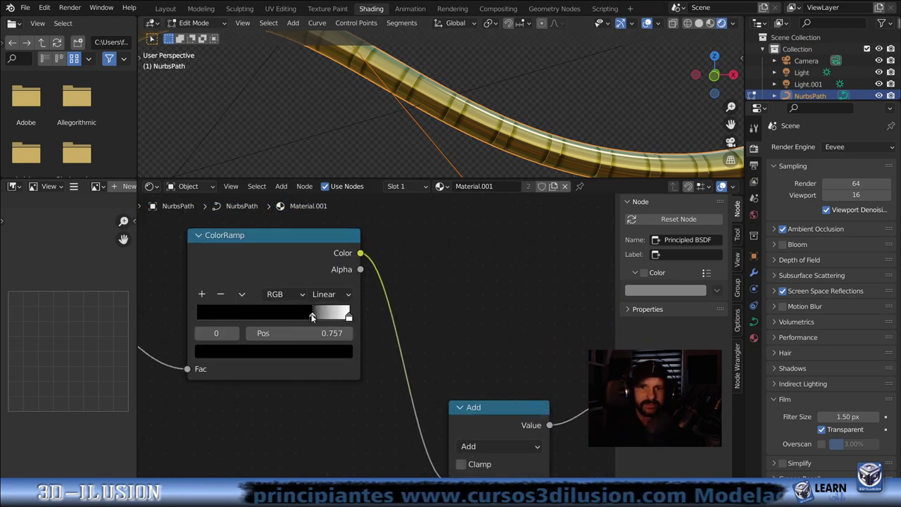
pyautogui.moveTo(348, 317); pyautogui.dragTo(293, 317)
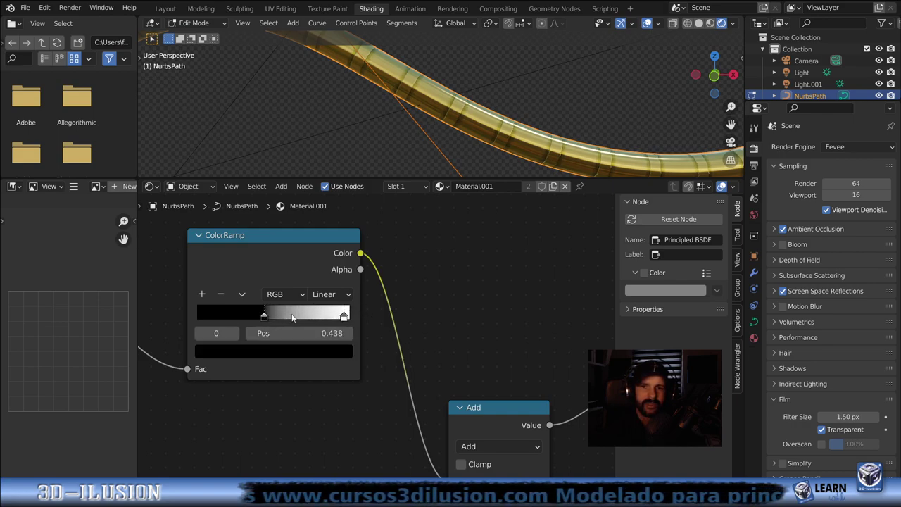
pyautogui.moveTo(350, 315); pyautogui.dragTo(352, 314)
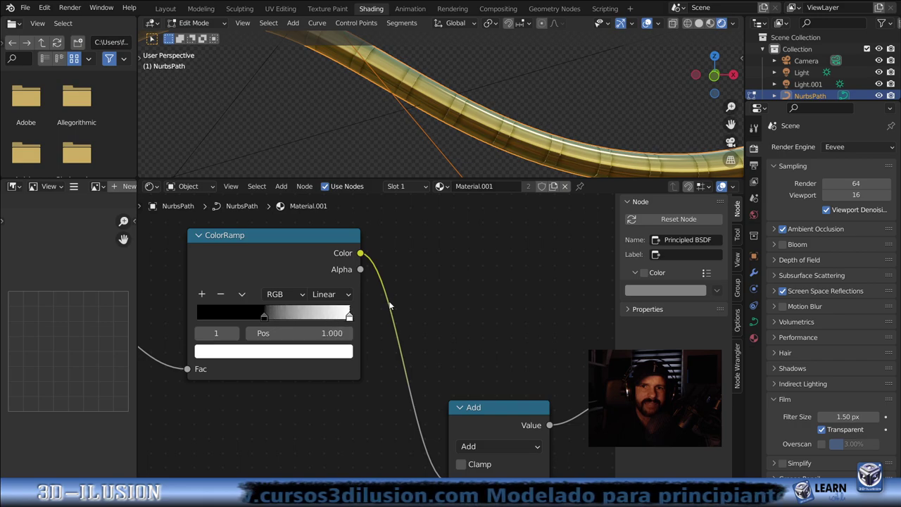
pyautogui.moveTo(265, 317); pyautogui.dragTo(304, 317)
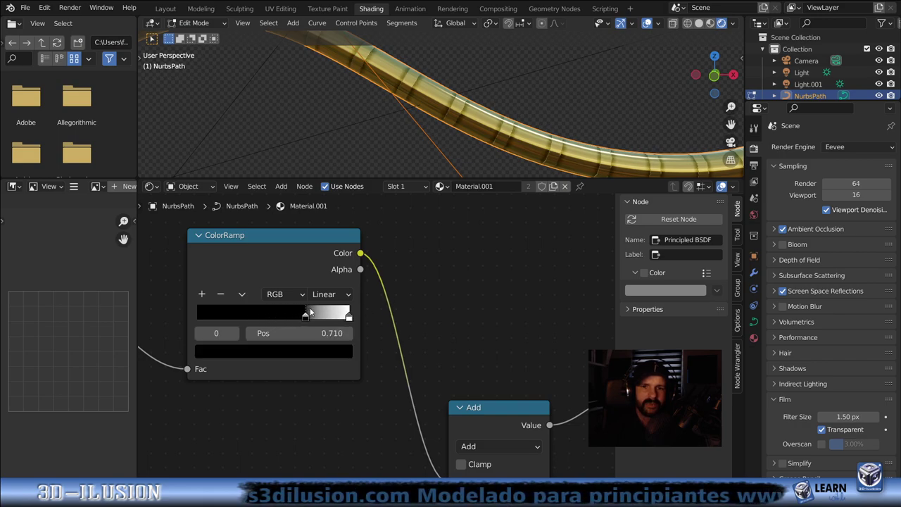
# Switch the ColorRamp interpolation to B-Spline and slide the black stop further right
pyautogui.click(321, 296)
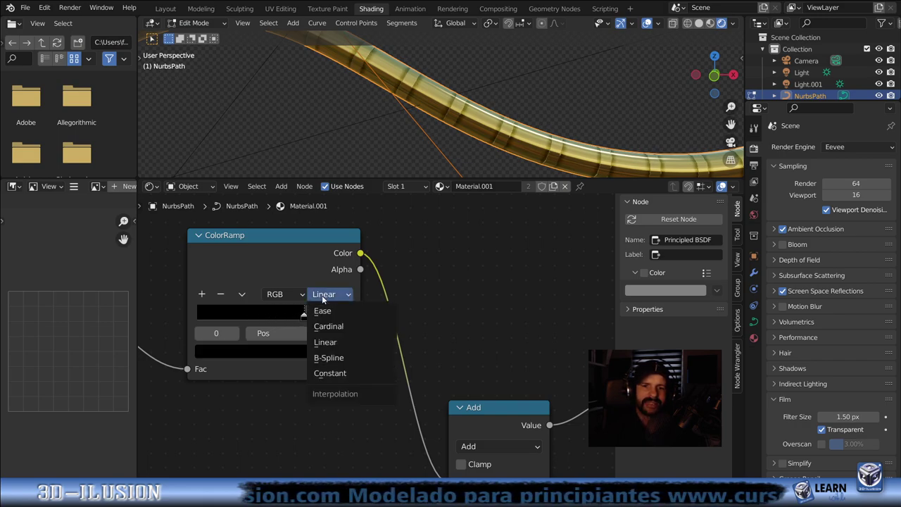
pyautogui.click(329, 358)
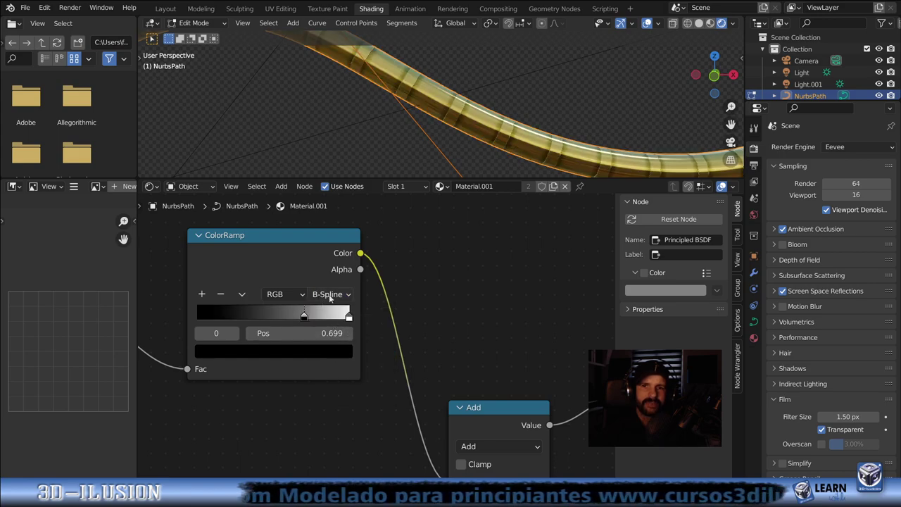
pyautogui.moveTo(305, 317); pyautogui.dragTo(344, 316)
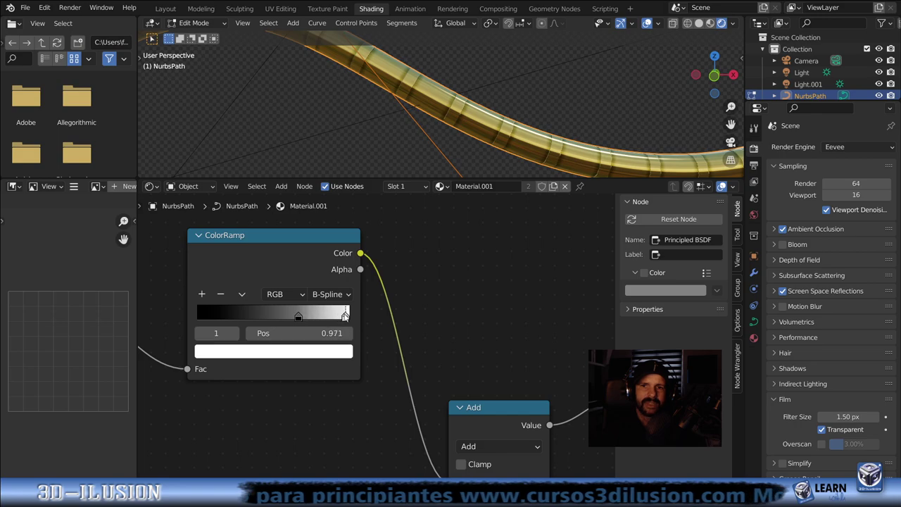
pyautogui.scroll(-1, 489, 133)
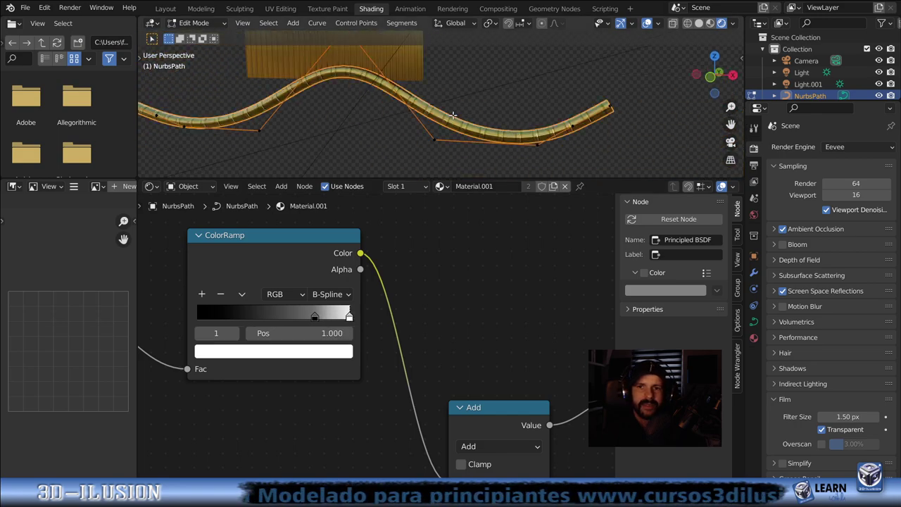
pyautogui.scroll(1, 394, 285)
pyautogui.scroll(2, 416, 96)
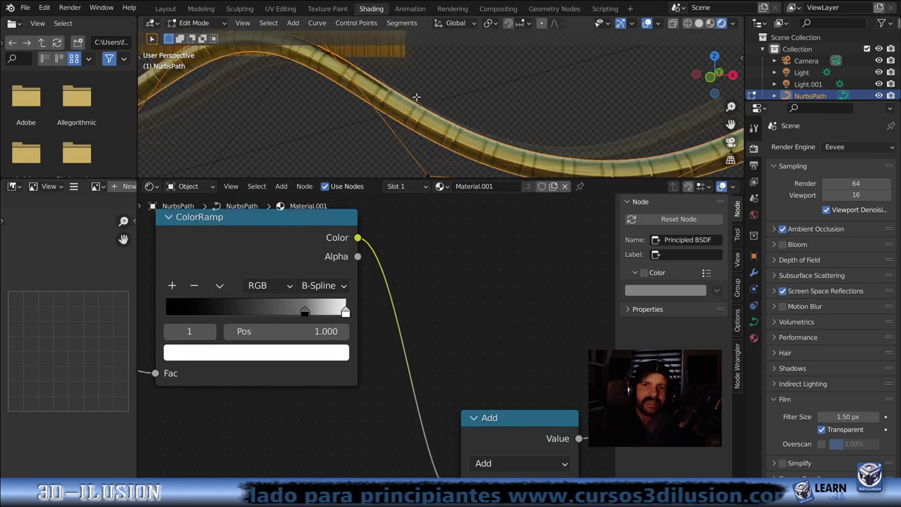
pyautogui.scroll(2, 416, 97)
pyautogui.scroll(-2, 425, 256)
pyautogui.scroll(-1, 444, 296)
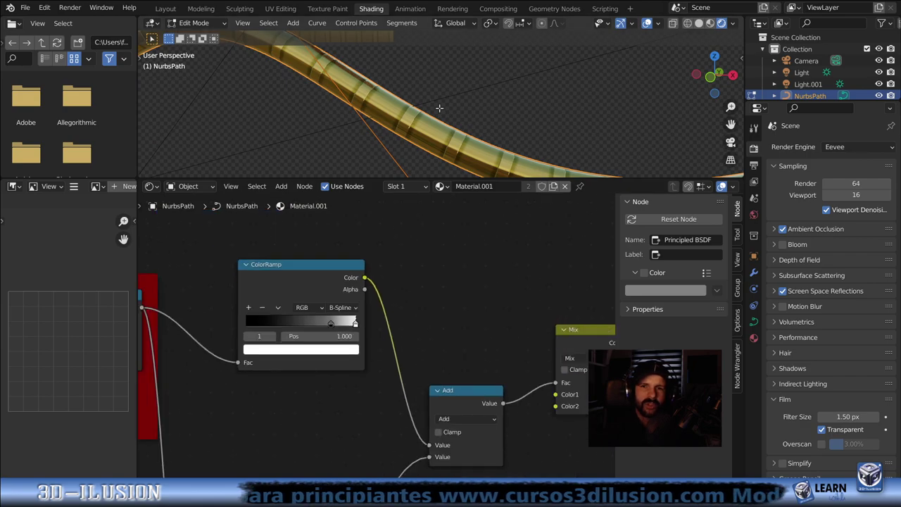
pyautogui.scroll(-1, 418, 265)
pyautogui.moveTo(417, 266); pyautogui.dragTo(572, 256, button='middle')
# Darken the Mix node's Color1 to a deep dark brown
pyautogui.scroll(2, 376, 345)
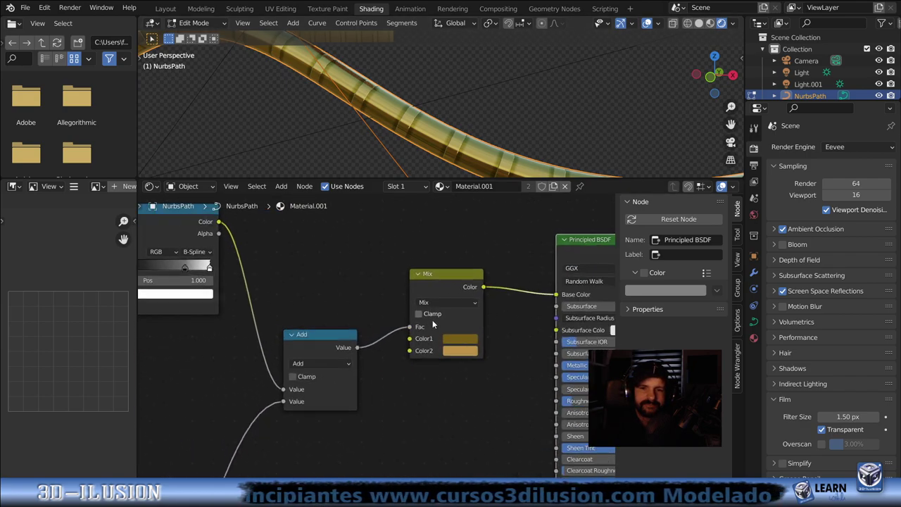
pyautogui.click(465, 338)
pyautogui.moveTo(546, 220); pyautogui.dragTo(546, 231)
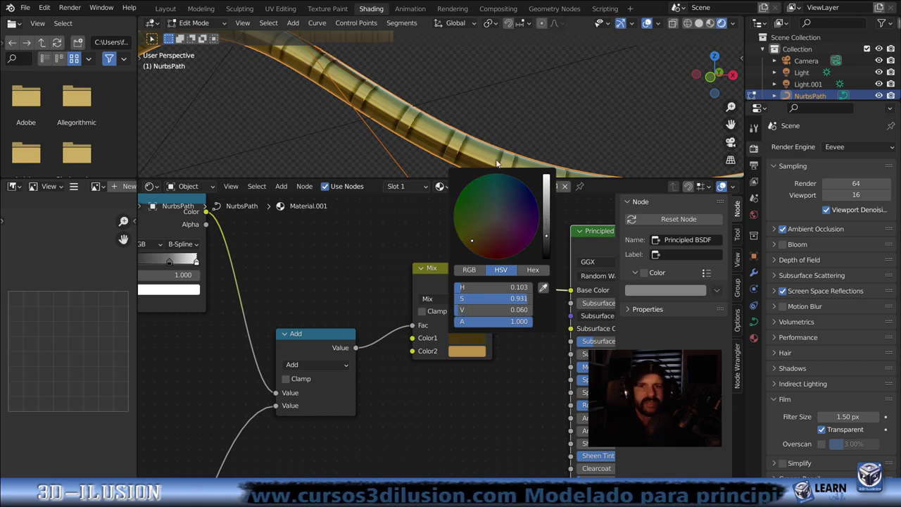
pyautogui.scroll(-4, 462, 135)
# Orbit to check the thinner stripes, then box-select the Add and Mix nodes
pyautogui.moveTo(462, 135)
pyautogui.mouseDown(button='middle')
pyautogui.moveTo(471, 127)
pyautogui.moveTo(395, 97)
pyautogui.mouseUp(button='middle')
pyautogui.scroll(5, 471, 127)
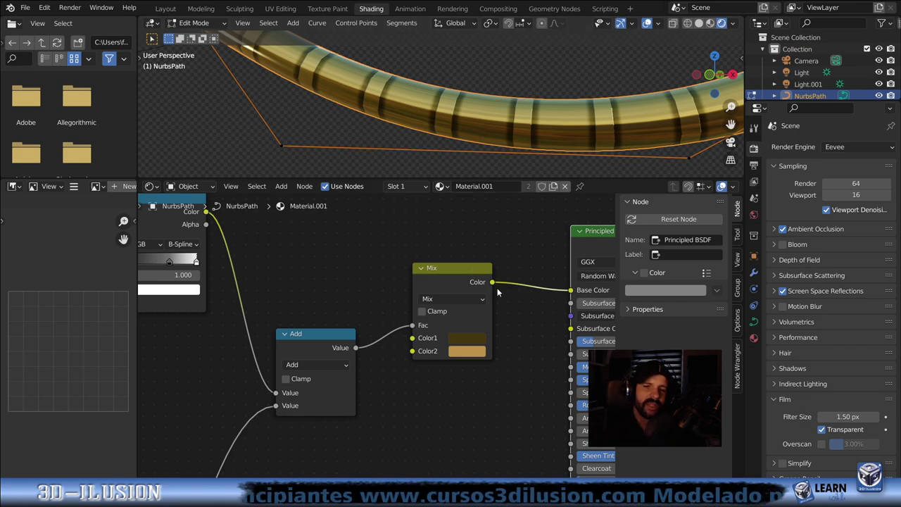
pyautogui.scroll(-2, 472, 267)
pyautogui.moveTo(326, 265); pyautogui.dragTo(415, 414)
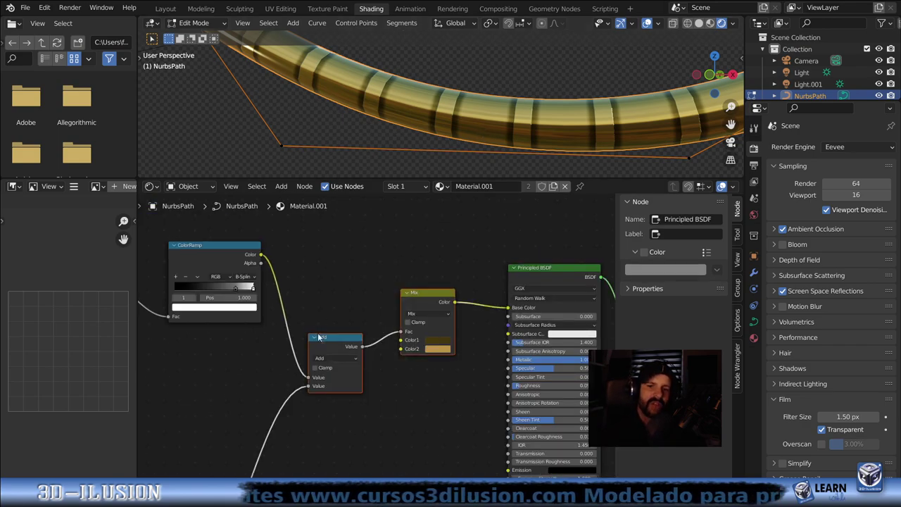
# Move the Add and Mix nodes up and drop the ColorRamp inside the red pintado frame
pyautogui.moveTo(333, 346); pyautogui.dragTo(327, 271)
pyautogui.scroll(-1, 373, 309)
pyautogui.scroll(-1, 420, 345)
pyautogui.scroll(-2, 469, 311)
pyautogui.scroll(-1, 470, 337)
pyautogui.moveTo(470, 337); pyautogui.dragTo(507, 331, button='middle')
pyautogui.moveTo(338, 256); pyautogui.dragTo(329, 277)
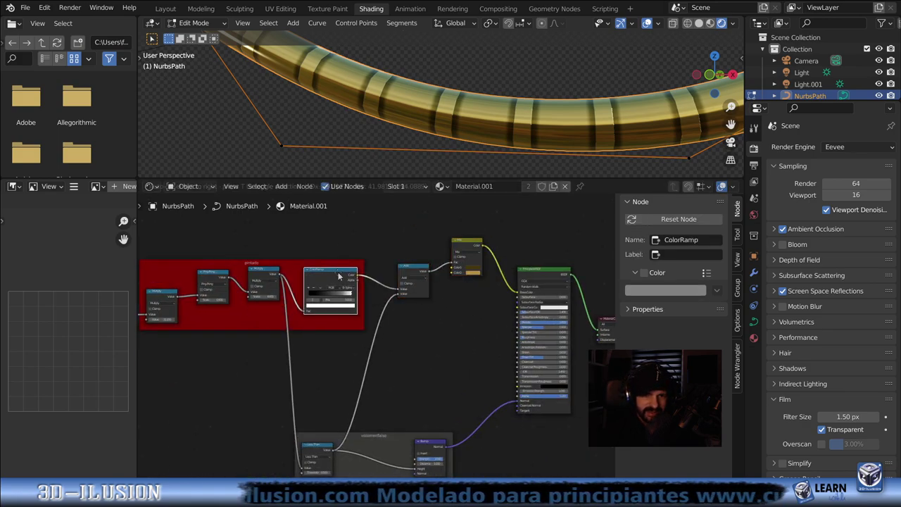
# Place the Add node inside the pintado frame, right of the ColorRamp
pyautogui.scroll(1, 412, 326)
pyautogui.scroll(1, 413, 326)
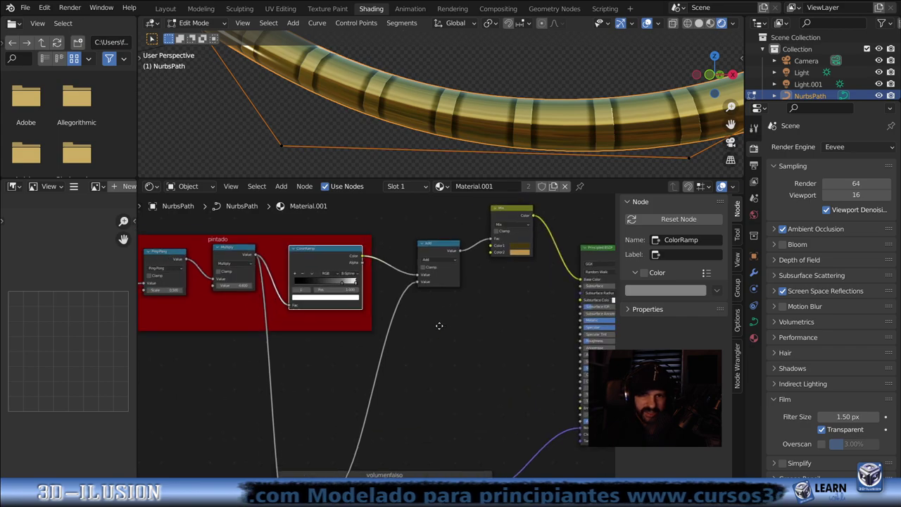
pyautogui.moveTo(433, 253); pyautogui.dragTo(433, 308)
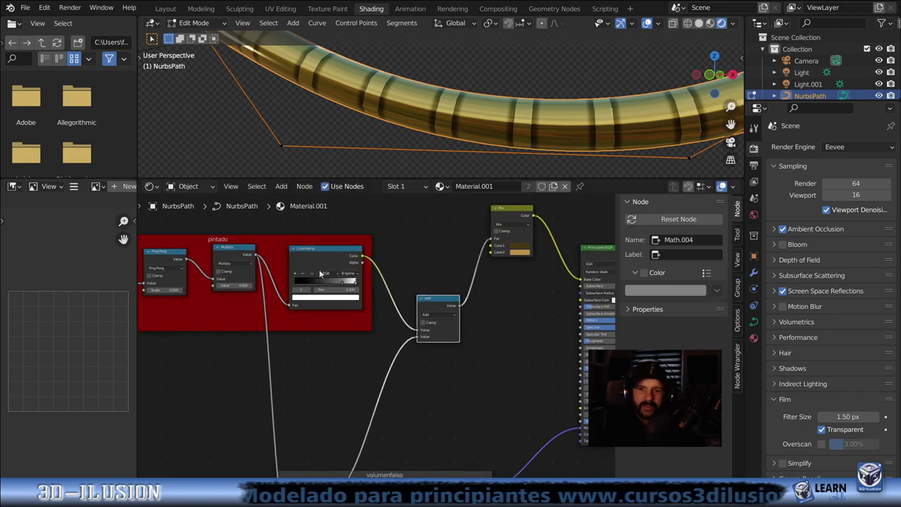
pyautogui.scroll(-1, 434, 369)
pyautogui.moveTo(494, 327); pyautogui.dragTo(513, 323, button='middle')
pyautogui.moveTo(461, 303)
pyautogui.mouseDown()
pyautogui.moveTo(373, 262)
pyautogui.moveTo(432, 264)
pyautogui.mouseUp()
pyautogui.scroll(-1, 441, 329)
pyautogui.moveTo(442, 329); pyautogui.dragTo(441, 272, button='middle')
# Move the volumenfalso frame further down to clear space above Principled BSDF
pyautogui.scroll(-2, 442, 273)
pyautogui.moveTo(290, 309); pyautogui.dragTo(507, 391)
pyautogui.press('g')
pyautogui.click(384, 396)
pyautogui.scroll(1, 431, 334)
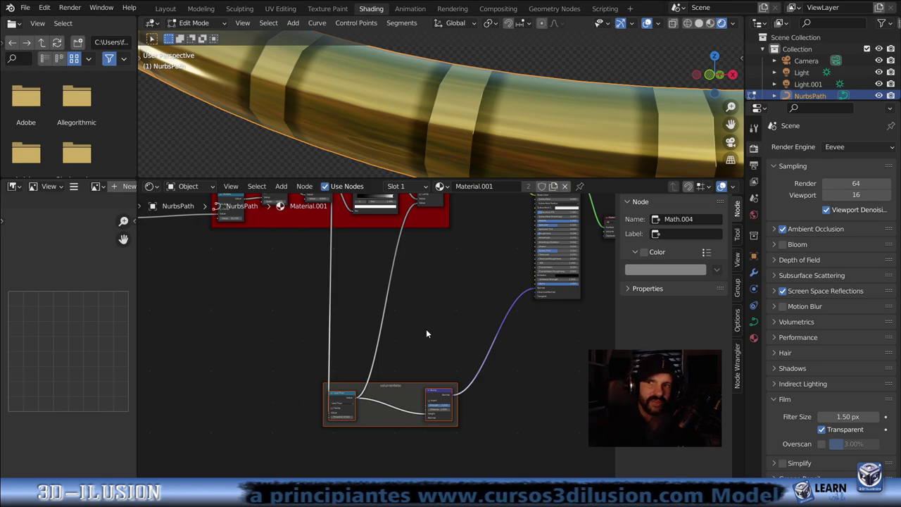
pyautogui.scroll(2, 444, 305)
pyautogui.scroll(1, 444, 304)
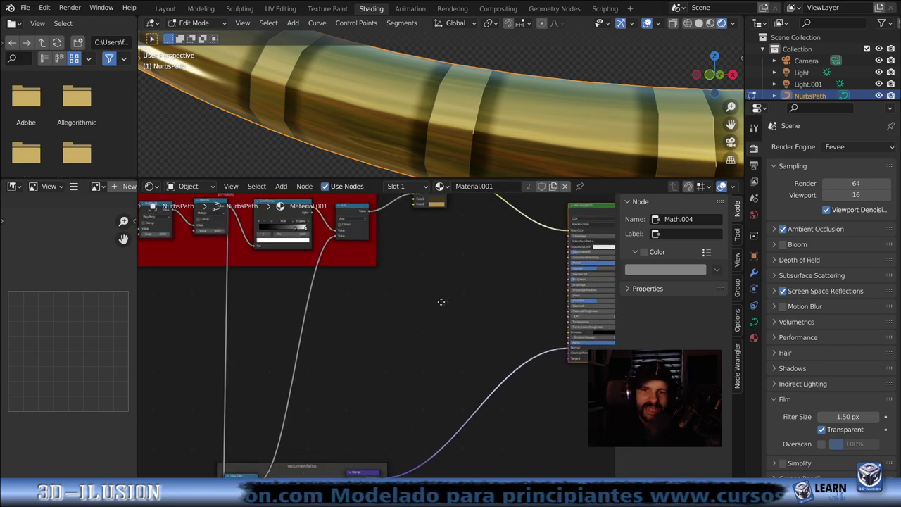
pyautogui.hotkey('shift', 'a')
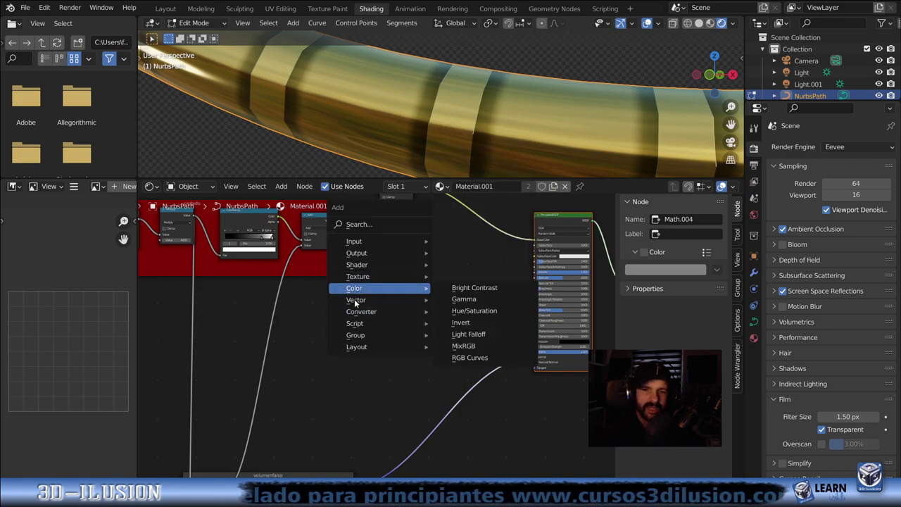
# Add a Multiply Math node (1.000 × 0.500) feeding the Principled BSDF Roughness
pyautogui.moveTo(361, 311)
pyautogui.click(457, 232)
pyautogui.click(466, 269)
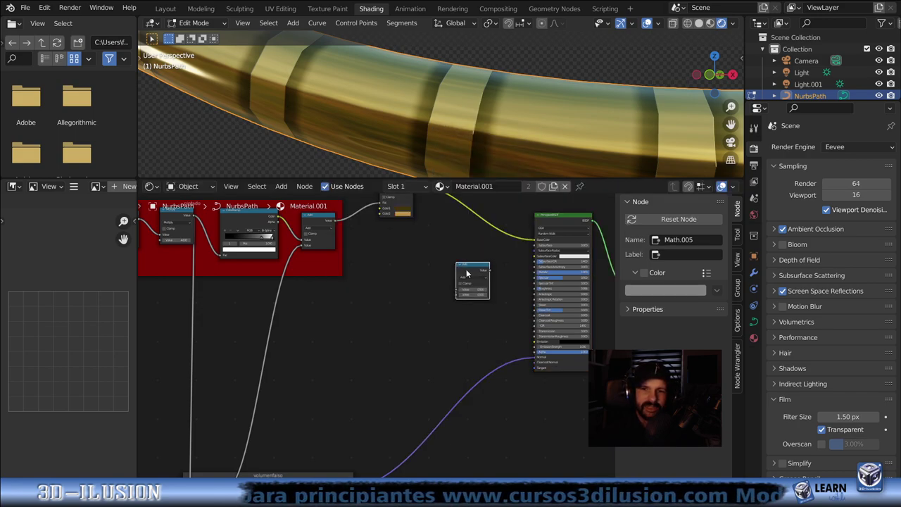
pyautogui.click(471, 277)
pyautogui.click(476, 304)
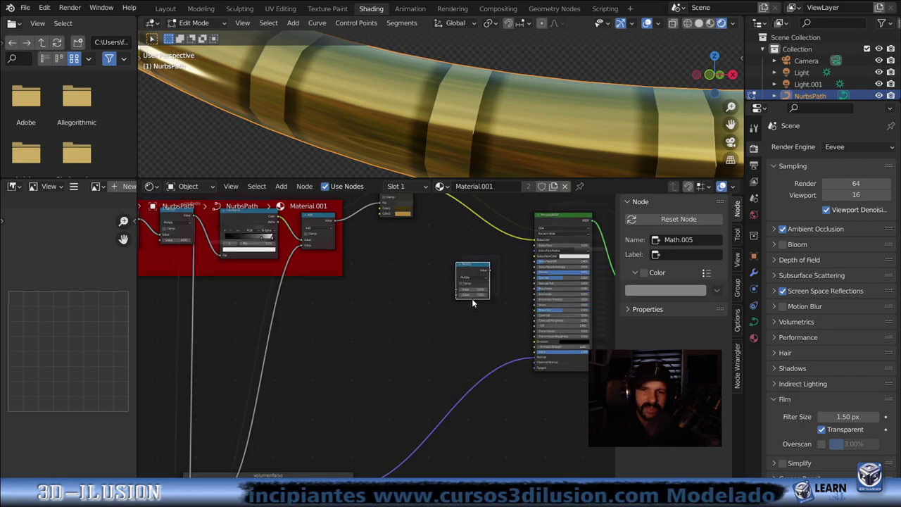
pyautogui.scroll(2, 422, 296)
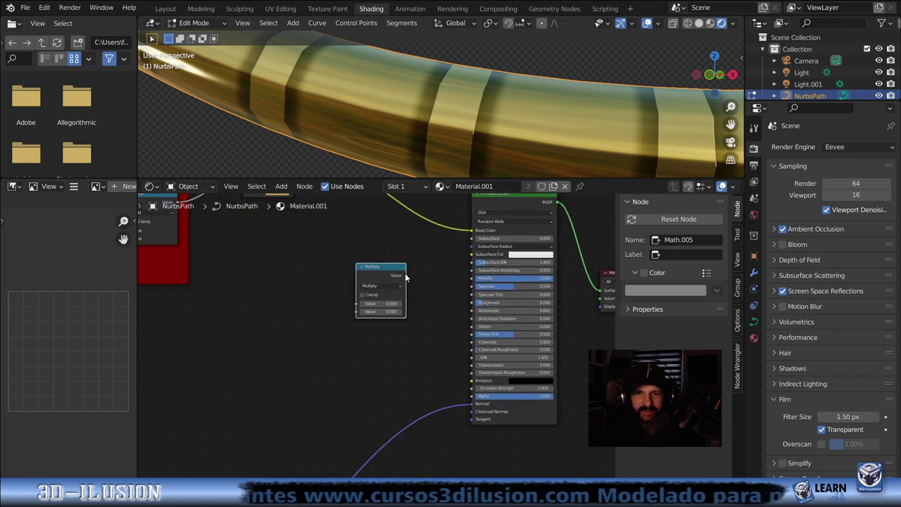
pyautogui.moveTo(436, 314); pyautogui.dragTo(472, 302)
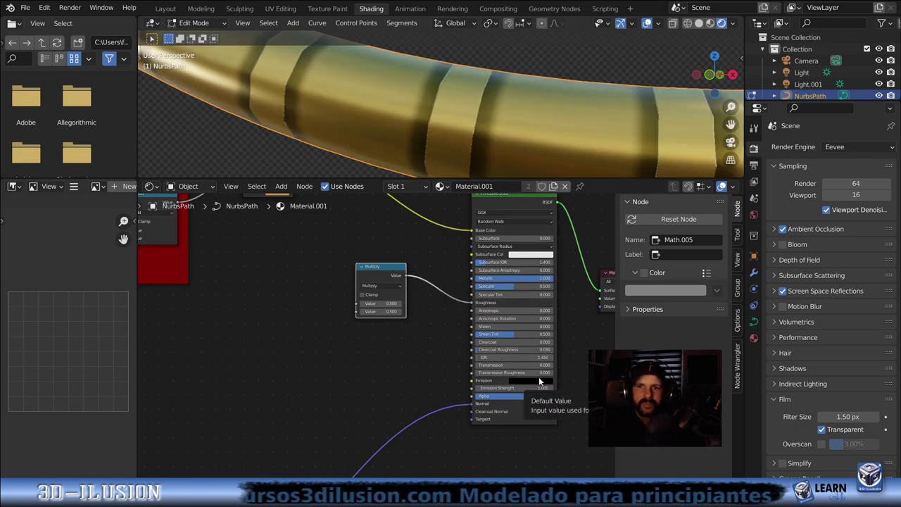
pyautogui.moveTo(380, 303)
pyautogui.mouseDown()
pyautogui.moveTo(352, 302)
pyautogui.moveTo(371, 304)
pyautogui.mouseUp()
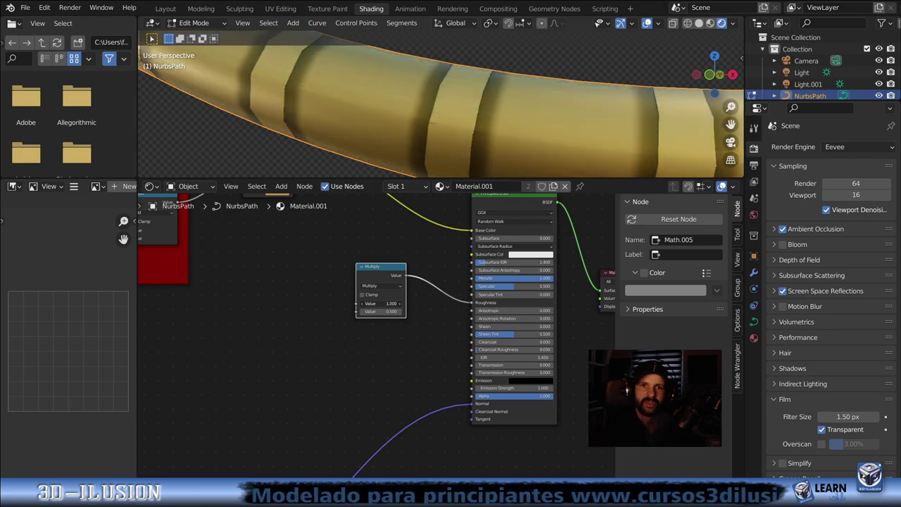
pyautogui.scroll(-2, 371, 304)
pyautogui.moveTo(259, 306); pyautogui.dragTo(444, 302, button='middle')
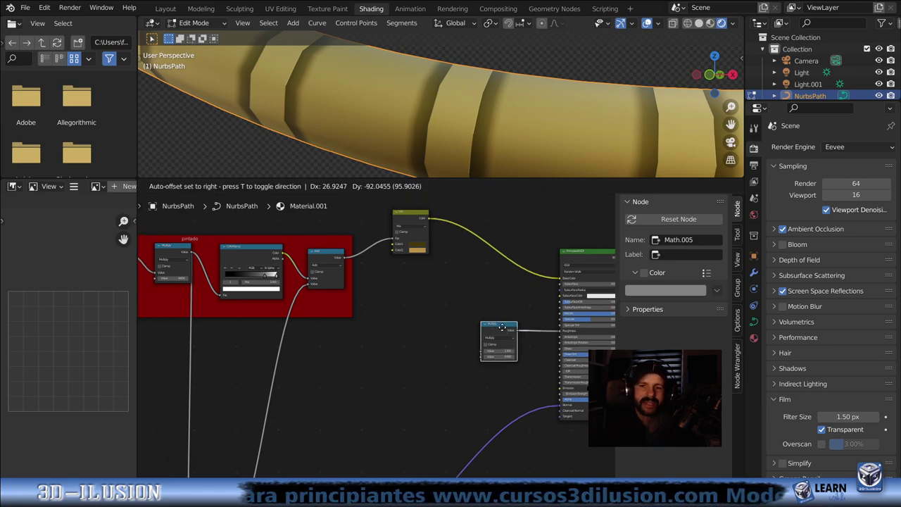
# Position the Multiply node and preview the ColorRamp and Add outputs on the tube
pyautogui.moveTo(504, 321); pyautogui.dragTo(424, 281)
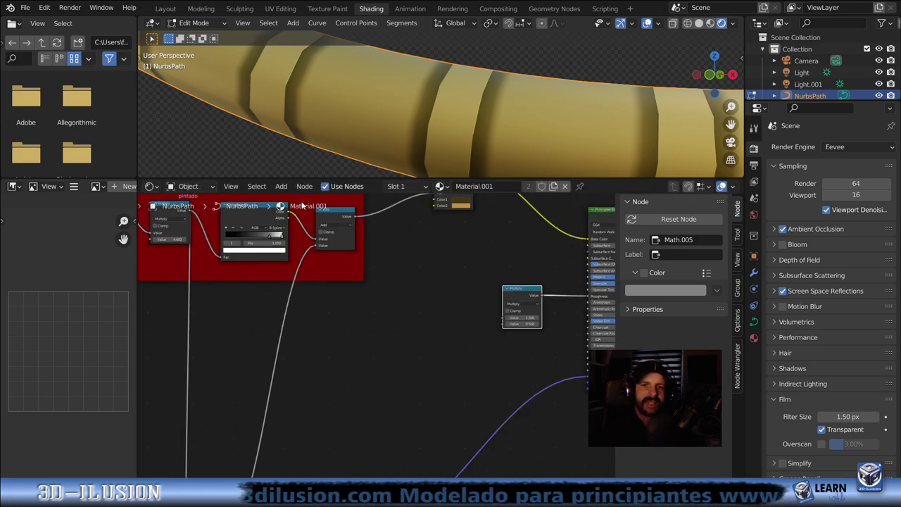
pyautogui.moveTo(244, 212); pyautogui.dragTo(268, 240, button='middle')
pyautogui.keyDown('ctrl'); pyautogui.keyDown('shift'); pyautogui.click(271, 234); pyautogui.keyUp('shift'); pyautogui.keyUp('ctrl')
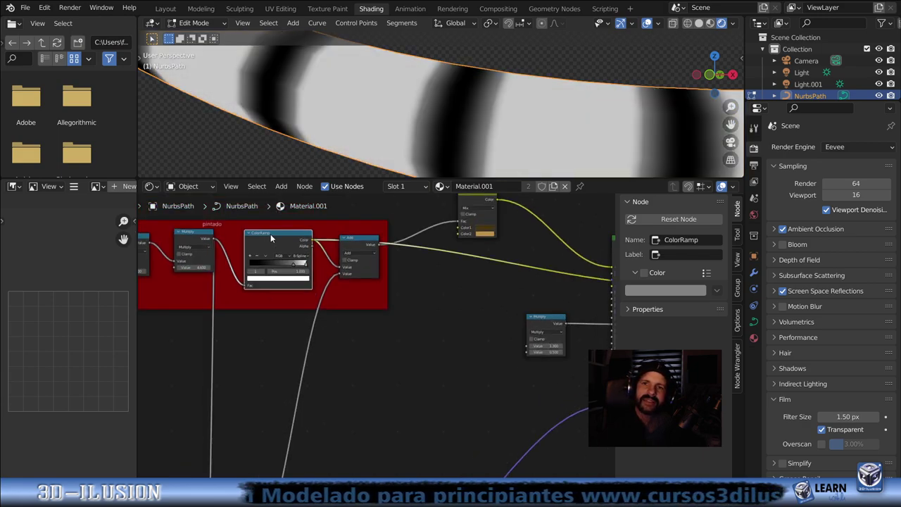
pyautogui.keyDown('ctrl'); pyautogui.keyDown('shift'); pyautogui.click(367, 244); pyautogui.keyUp('shift'); pyautogui.keyUp('ctrl')
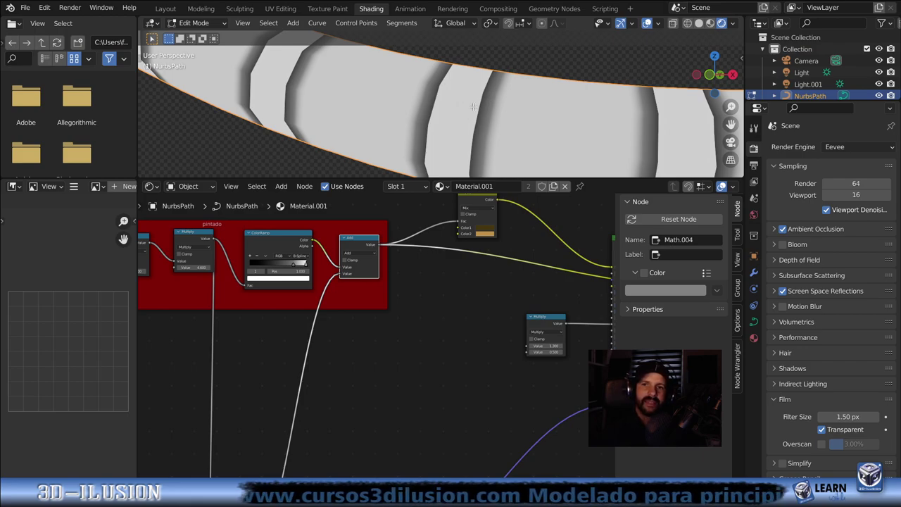
# Connect Add's Value output into Multiply and restore the full Principled BSDF preview
pyautogui.moveTo(442, 300); pyautogui.dragTo(415, 298, button='middle')
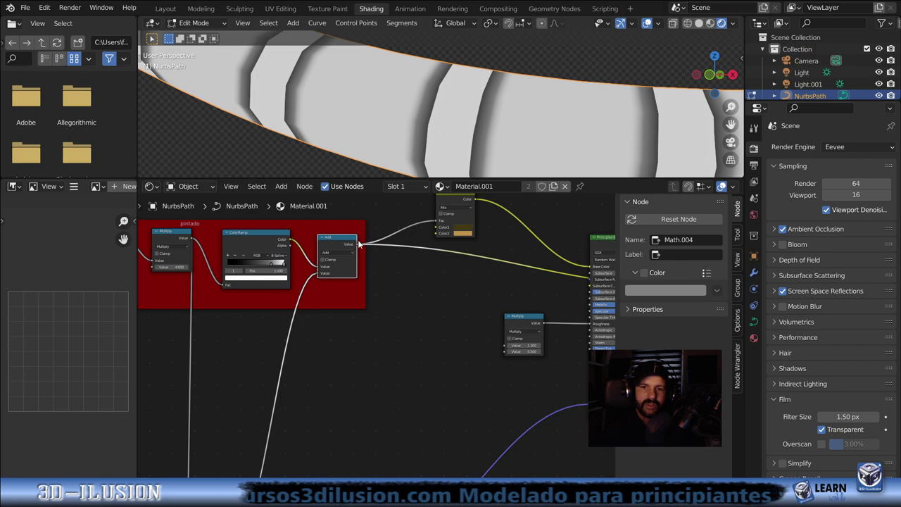
pyautogui.moveTo(357, 245); pyautogui.dragTo(508, 341)
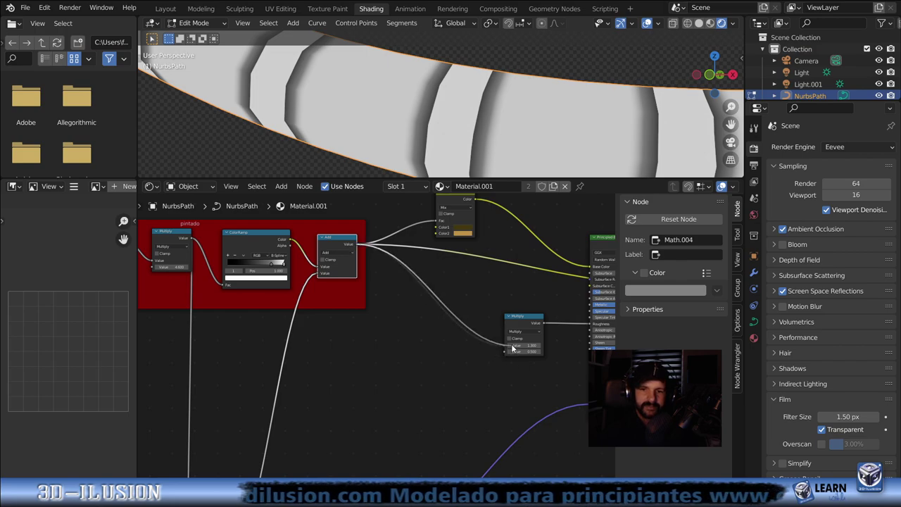
pyautogui.moveTo(530, 295); pyautogui.dragTo(448, 260, button='middle')
pyautogui.click(492, 252)
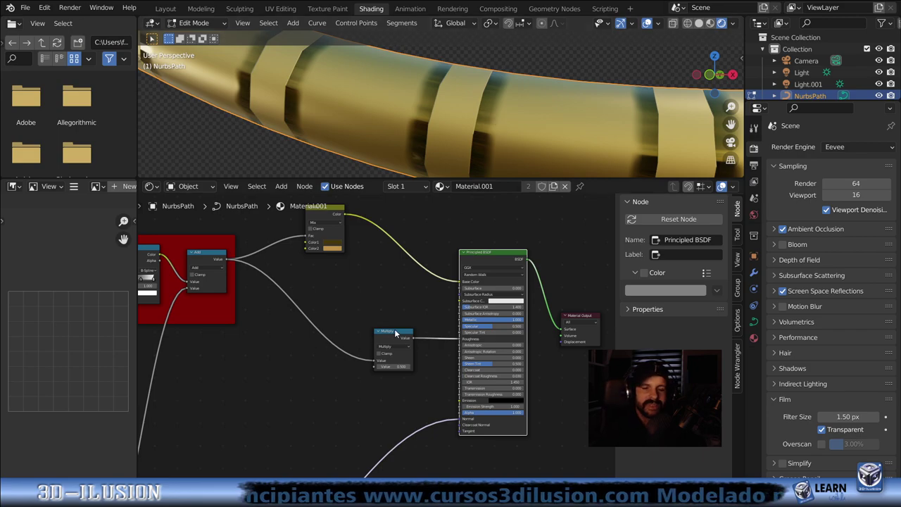
# Insert a new ColorRamp onto the link feeding the roughness Multiply node
pyautogui.scroll(-1, 243, 377)
pyautogui.moveTo(249, 373); pyautogui.dragTo(282, 359, button='middle')
pyautogui.click(192, 240)
pyautogui.hotkey('shift', 'a')
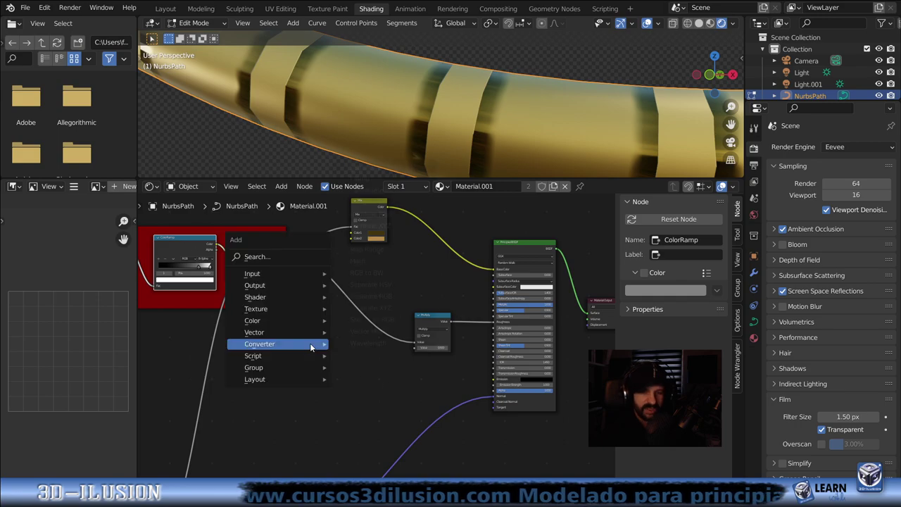
pyautogui.click(352, 191)
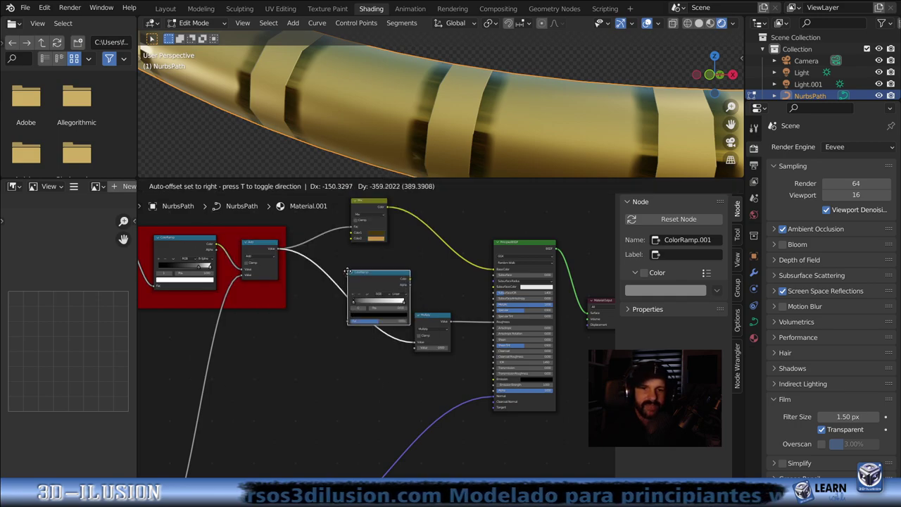
pyautogui.click(347, 271)
# Pull the new ramp's black and white stops closer together for sharper roughness bands
pyautogui.scroll(2, 372, 352)
pyautogui.scroll(1, 371, 352)
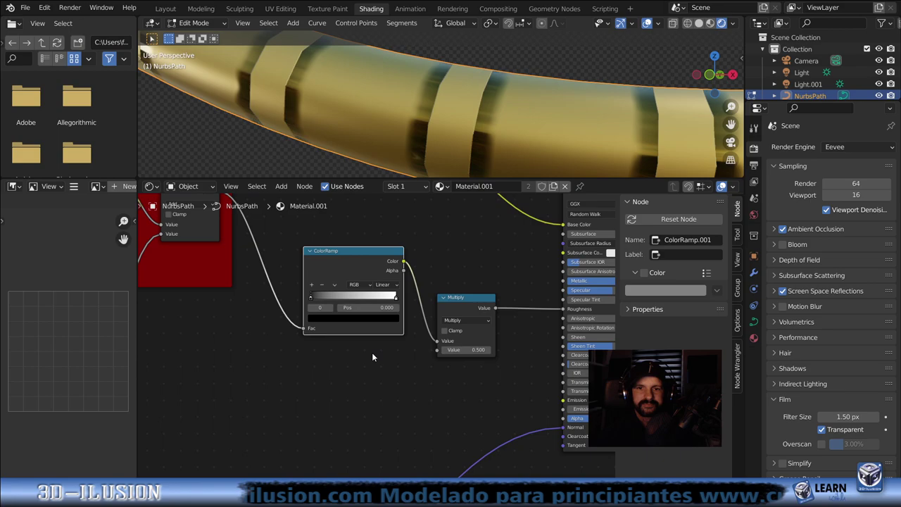
pyautogui.moveTo(311, 294)
pyautogui.mouseDown()
pyautogui.moveTo(351, 295)
pyautogui.moveTo(297, 295)
pyautogui.moveTo(367, 295)
pyautogui.mouseUp()
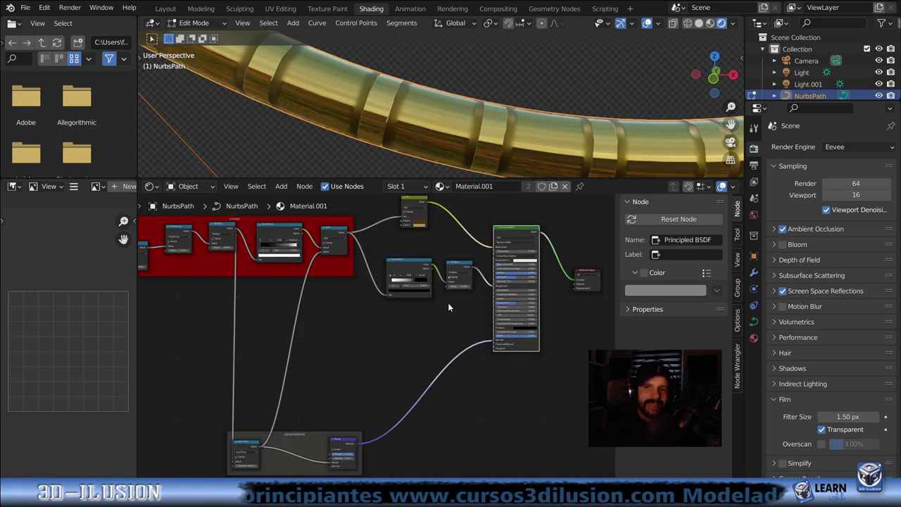
pyautogui.scroll(-2, 477, 103)
pyautogui.scroll(-2, 477, 103)
pyautogui.moveTo(477, 102); pyautogui.dragTo(496, 121, button='middle')
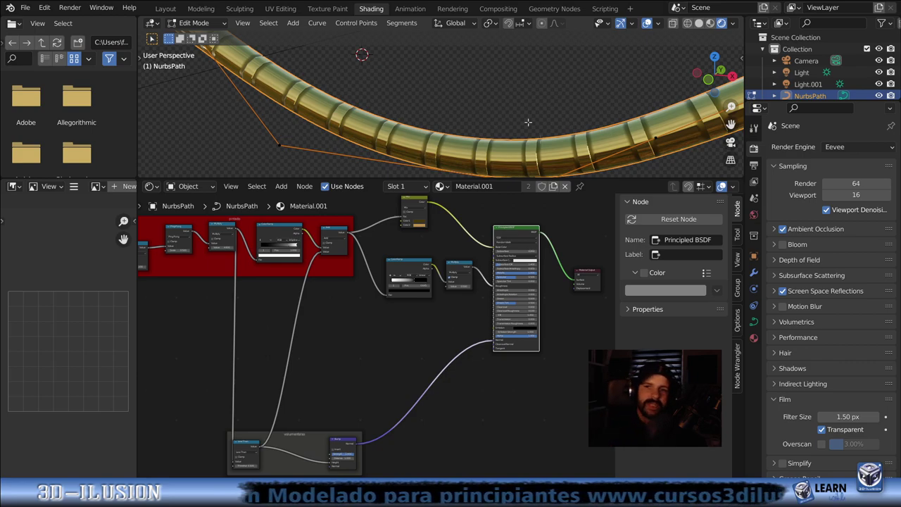
# Set the Mix node's ring colour to green and view the whole tube
pyautogui.scroll(3, 528, 123)
pyautogui.moveTo(528, 123)
pyautogui.mouseDown(button='middle')
pyautogui.moveTo(499, 85)
pyautogui.moveTo(444, 141)
pyautogui.mouseUp(button='middle')
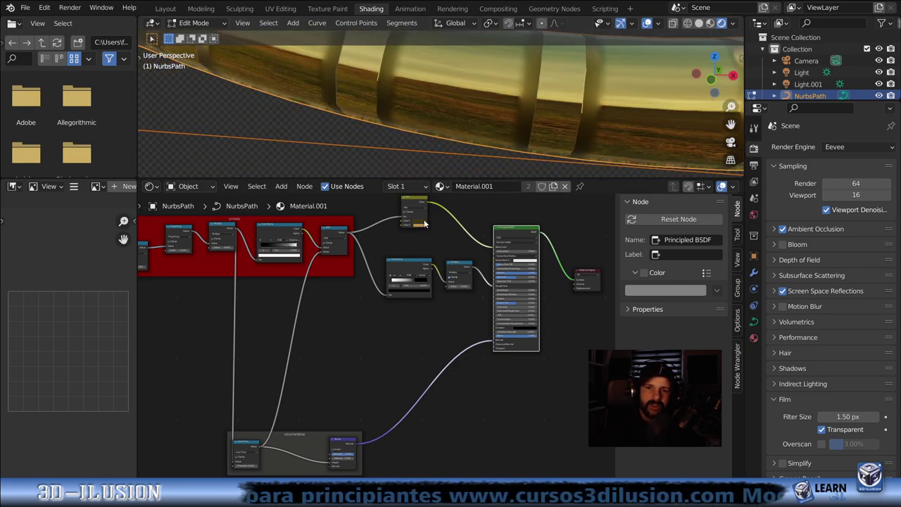
pyautogui.click(424, 224)
pyautogui.click(423, 186)
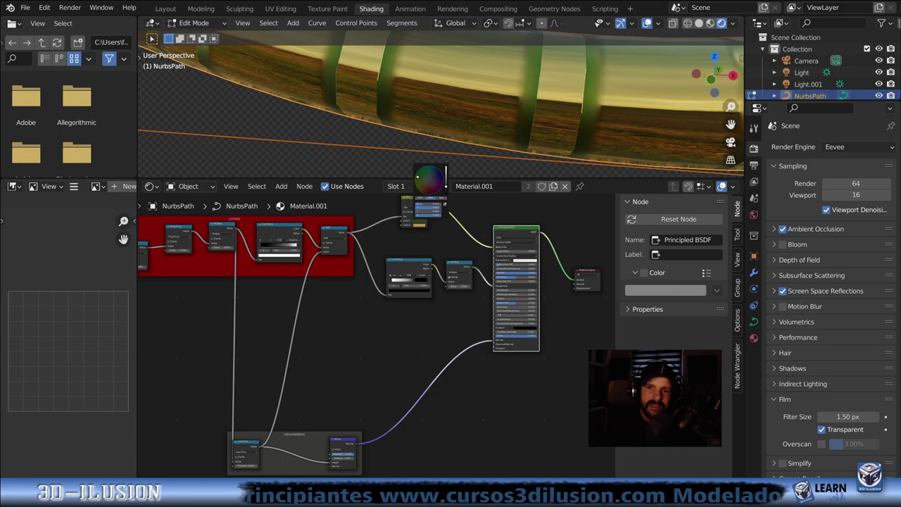
pyautogui.moveTo(444, 120)
pyautogui.mouseDown(button='middle')
pyautogui.moveTo(457, 109)
pyautogui.moveTo(512, 122)
pyautogui.moveTo(476, 104)
pyautogui.mouseUp(button='middle')
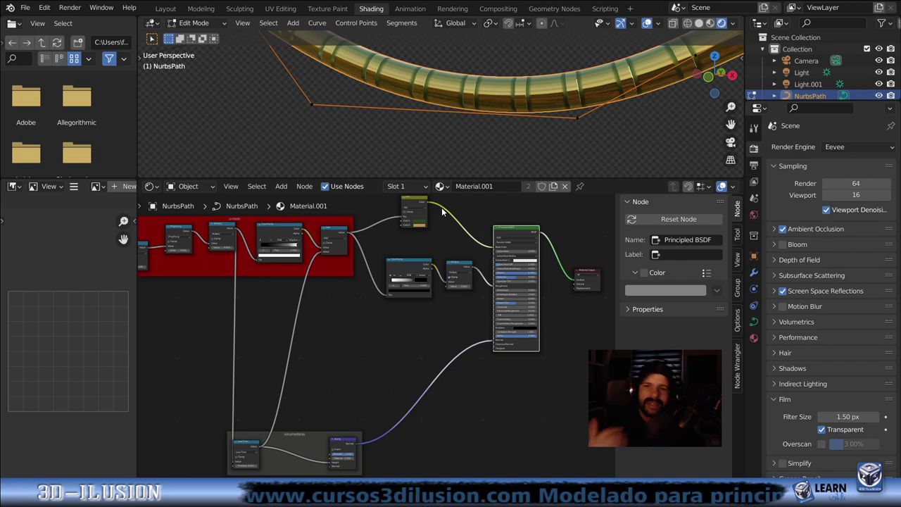
pyautogui.scroll(-2, 335, 355)
# Move the roughness ColorRamp and Multiply nodes down and to the right
pyautogui.moveTo(375, 262)
pyautogui.mouseDown()
pyautogui.moveTo(524, 354)
pyautogui.moveTo(556, 355)
pyautogui.mouseUp()
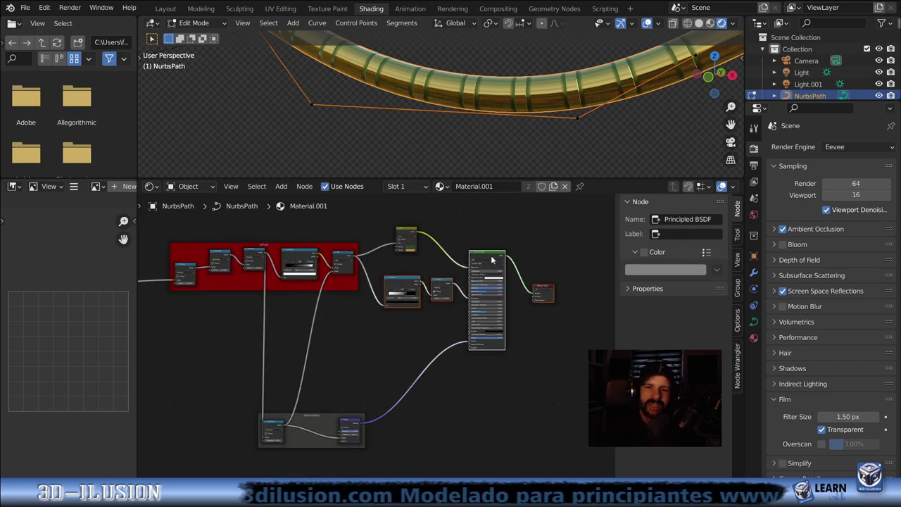
pyautogui.moveTo(492, 261); pyautogui.dragTo(578, 291)
pyautogui.scroll(2, 447, 298)
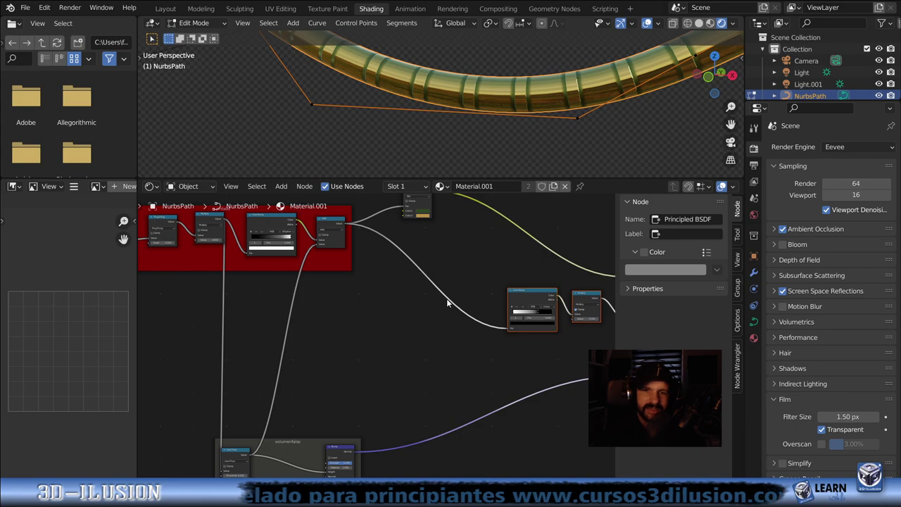
pyautogui.moveTo(447, 299); pyautogui.dragTo(406, 314, button='middle')
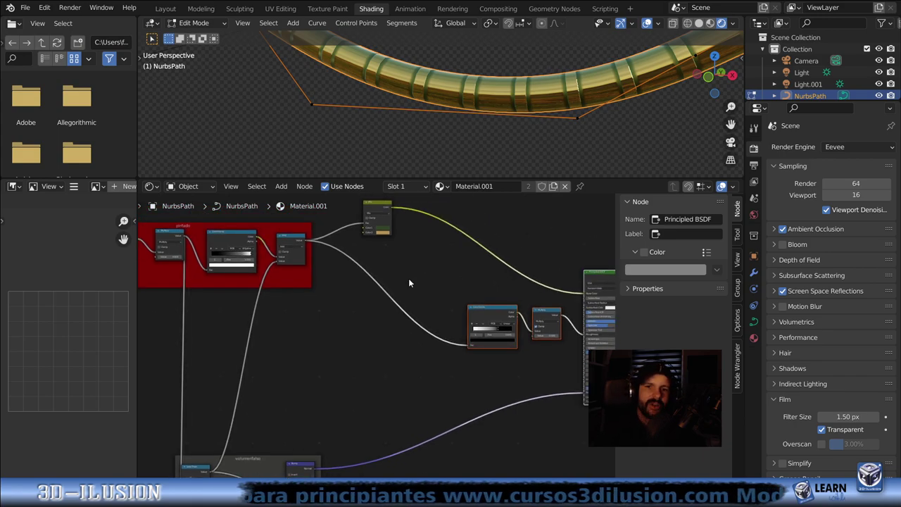
pyautogui.scroll(3, 398, 263)
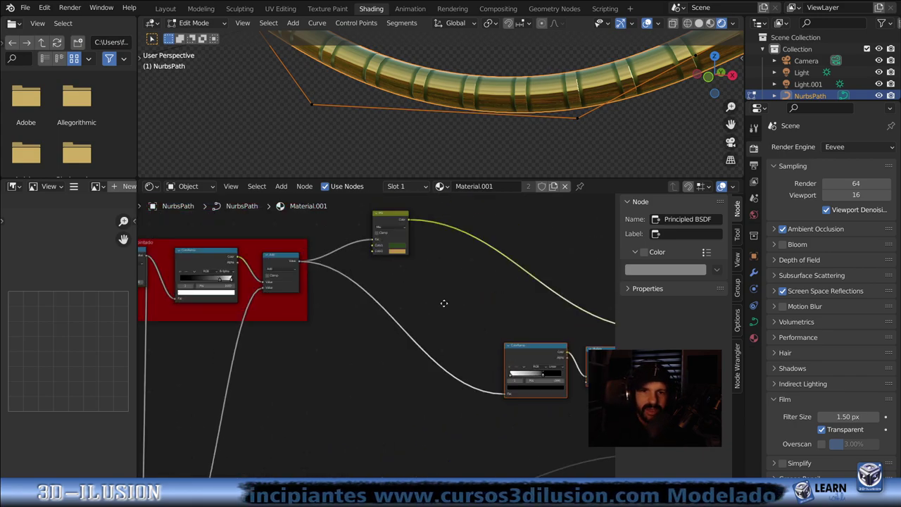
# Duplicate the Mix node and drop the copy onto the Base Color link
pyautogui.click(388, 219)
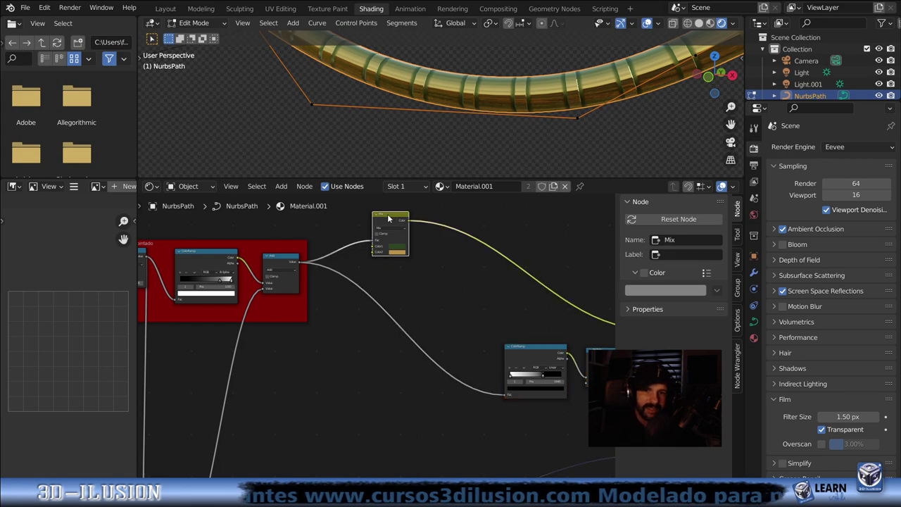
pyautogui.hotkey('shift', 'd')
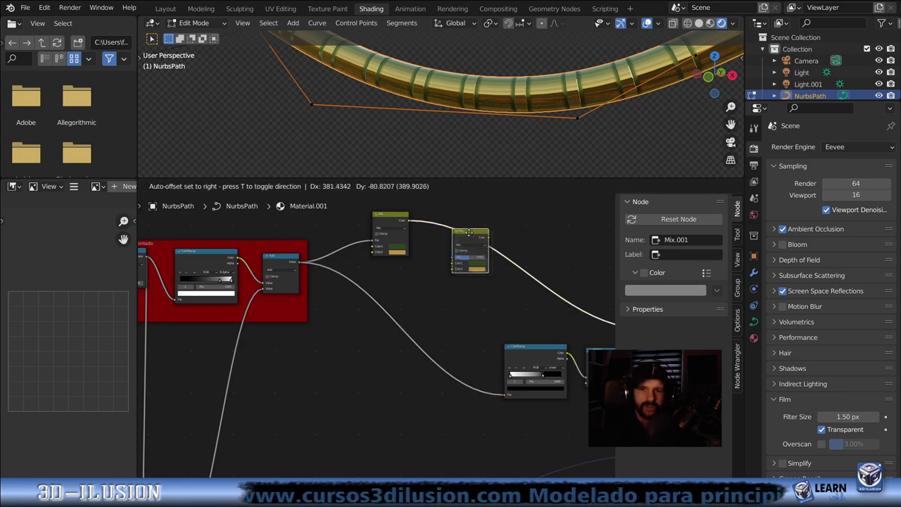
pyautogui.click(494, 227)
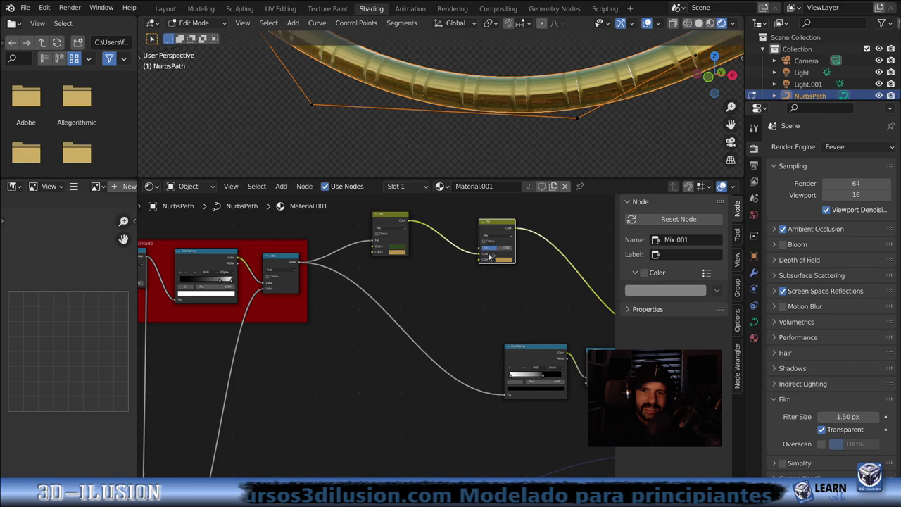
pyautogui.scroll(1, 463, 280)
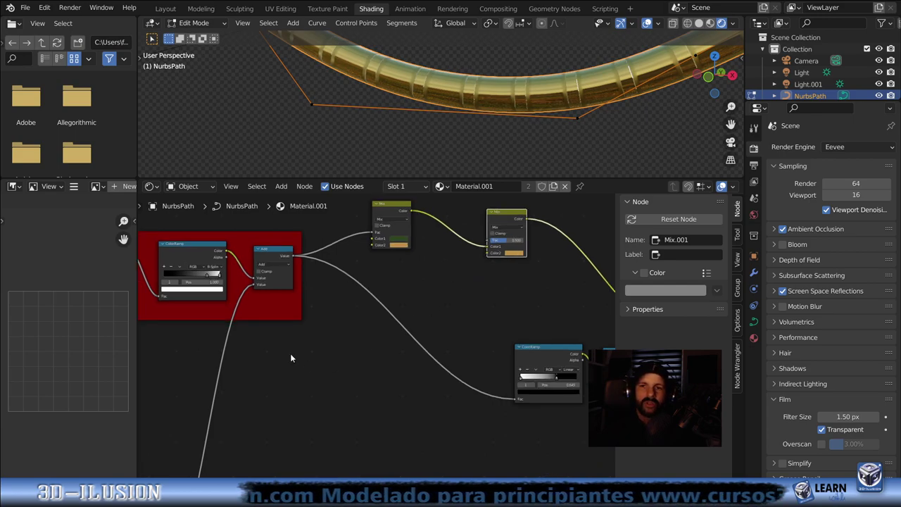
pyautogui.moveTo(282, 406); pyautogui.dragTo(351, 358, button='middle')
pyautogui.scroll(-1, 351, 358)
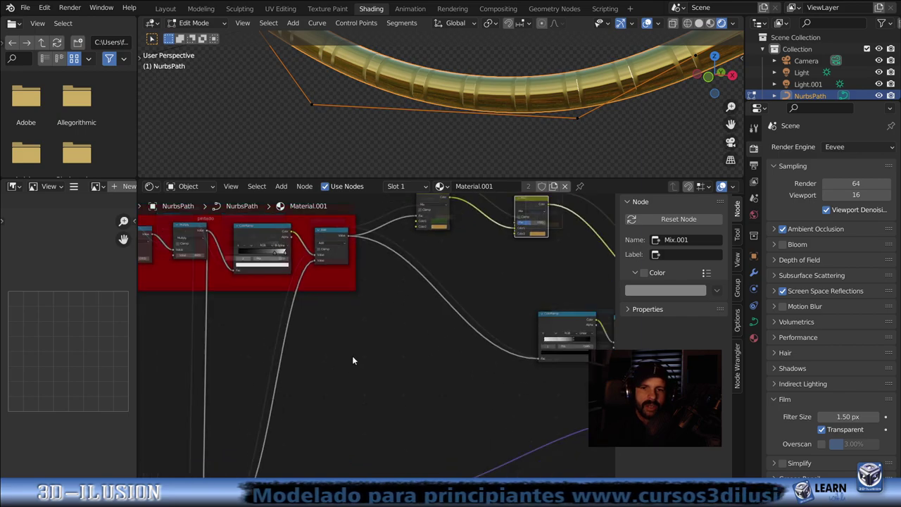
# Preview the Add node and the Less Than mask outputs on the tube
pyautogui.click(275, 242)
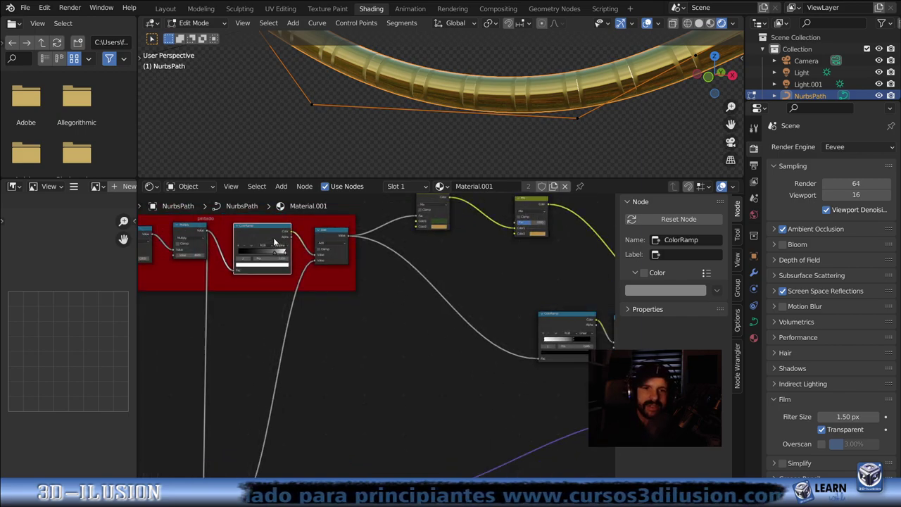
pyautogui.click(319, 243)
pyautogui.keyDown('ctrl'); pyautogui.keyDown('shift'); pyautogui.click(320, 239); pyautogui.keyUp('shift'); pyautogui.keyUp('ctrl')
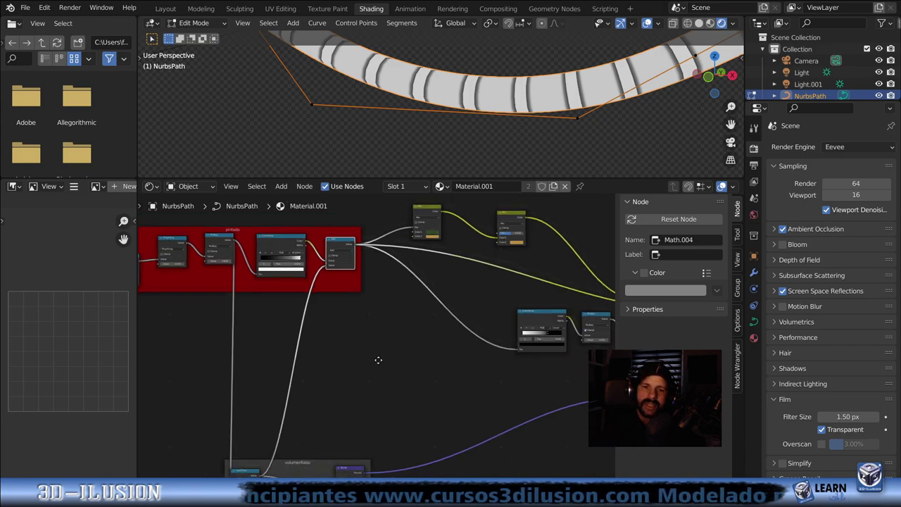
pyautogui.scroll(-1, 359, 404)
pyautogui.click(264, 428)
pyautogui.keyDown('ctrl'); pyautogui.keyDown('shift'); pyautogui.click(259, 426); pyautogui.keyUp('shift'); pyautogui.keyUp('ctrl')
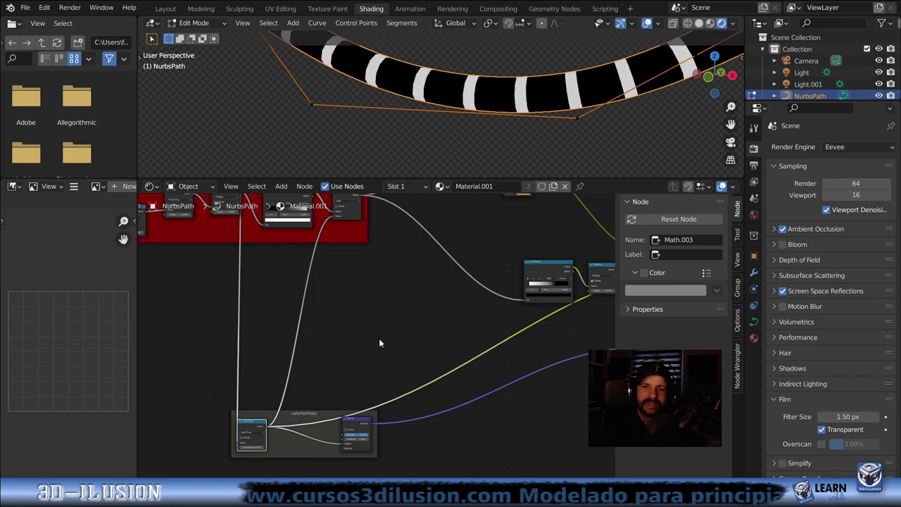
pyautogui.moveTo(379, 343); pyautogui.dragTo(347, 392, button='middle')
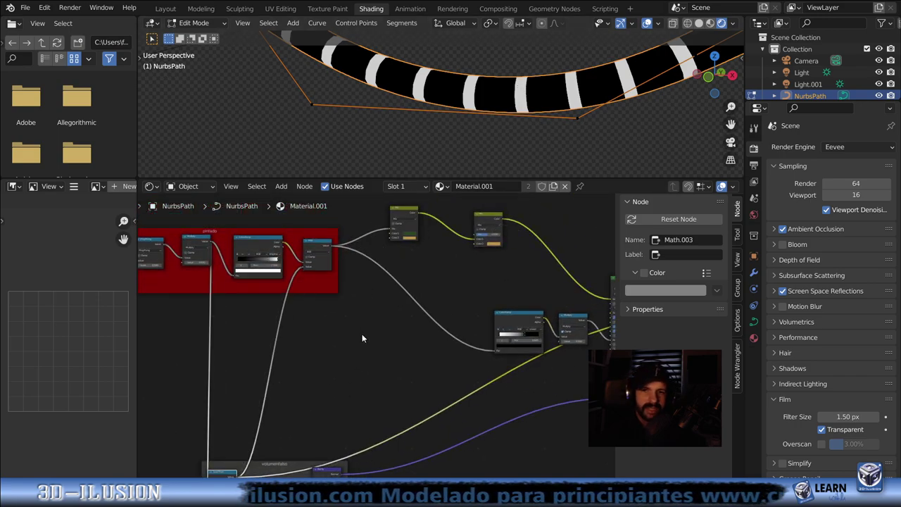
pyautogui.moveTo(362, 339); pyautogui.dragTo(370, 308, button='middle')
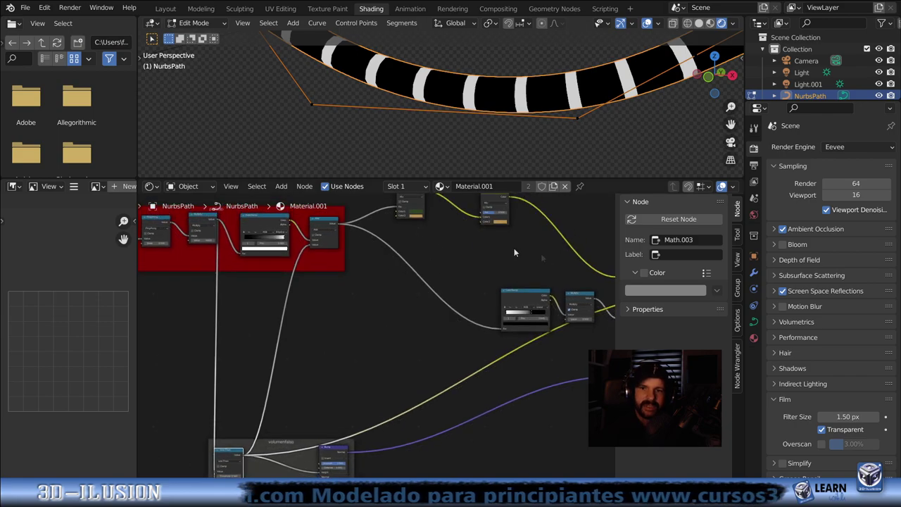
pyautogui.scroll(-1, 448, 301)
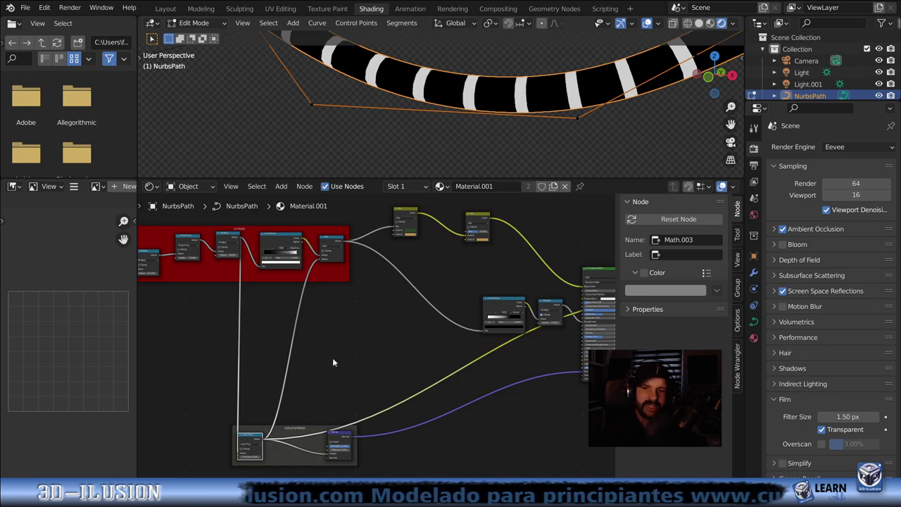
# Connect the Less Than output to the Mix.001 Fac input
pyautogui.scroll(1, 371, 329)
pyautogui.scroll(2, 365, 338)
pyautogui.moveTo(365, 339)
pyautogui.mouseDown(button='middle')
pyautogui.moveTo(347, 358)
pyautogui.moveTo(391, 329)
pyautogui.mouseUp(button='middle')
pyautogui.moveTo(246, 465); pyautogui.dragTo(504, 219)
pyautogui.moveTo(504, 219); pyautogui.dragTo(493, 260, button='middle')
pyautogui.scroll(1, 478, 254)
# Preview the duplicated Mix node and set its second colour to orange
pyautogui.keyDown('ctrl'); pyautogui.keyDown('shift'); pyautogui.click(465, 250); pyautogui.keyUp('shift'); pyautogui.keyUp('ctrl')
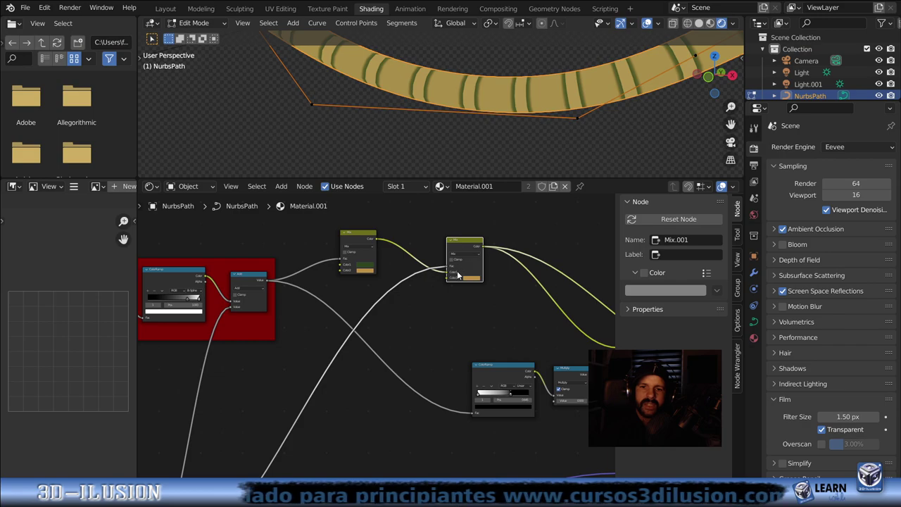
pyautogui.click(471, 277)
pyautogui.click(493, 224)
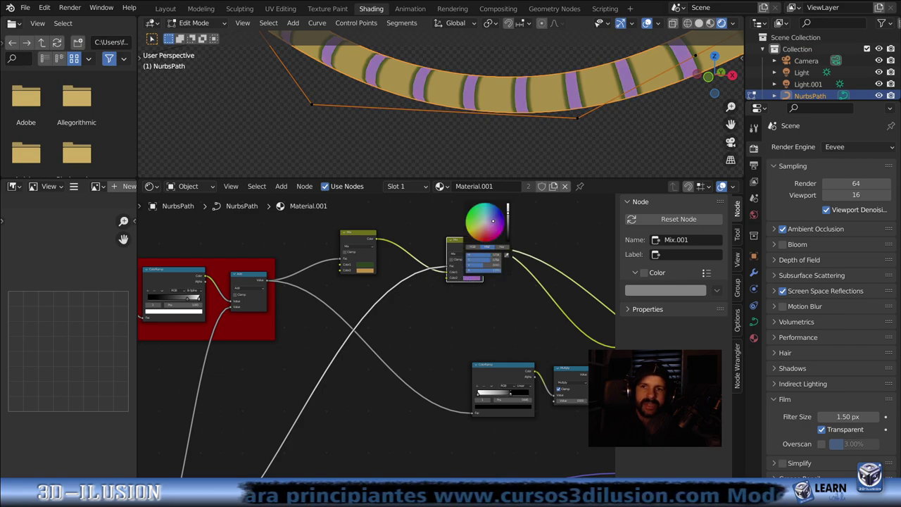
pyautogui.click(488, 226)
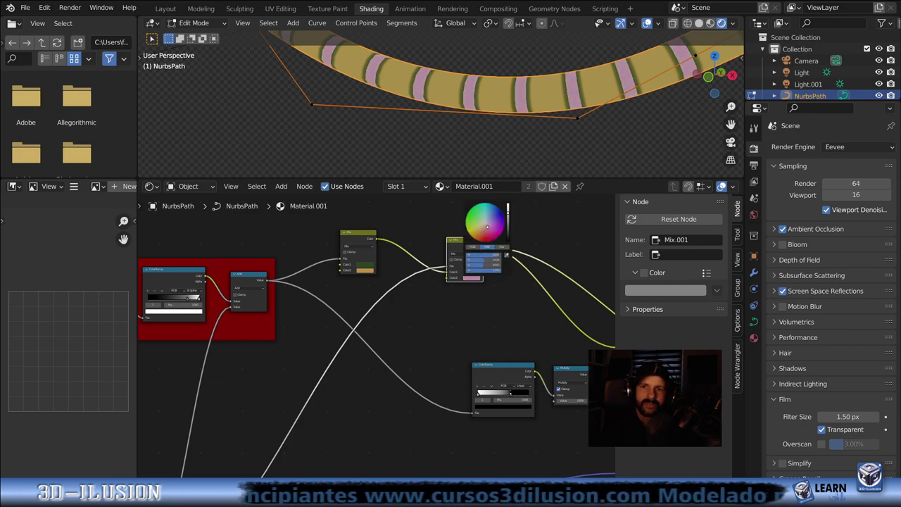
# Frame the Mix nodes and Principled BSDF, then preview the full Principled BSDF material
pyautogui.scroll(-1, 388, 335)
pyautogui.moveTo(411, 311); pyautogui.dragTo(417, 265, button='middle')
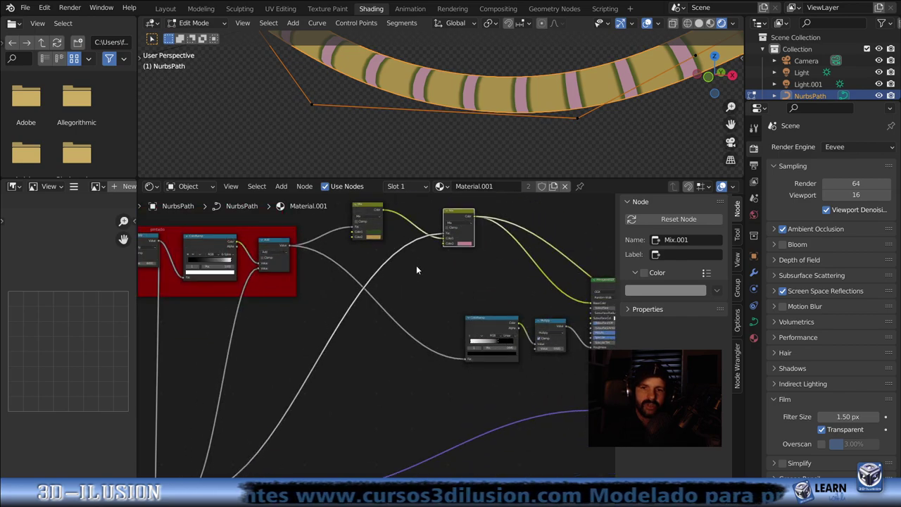
pyautogui.scroll(-1, 373, 348)
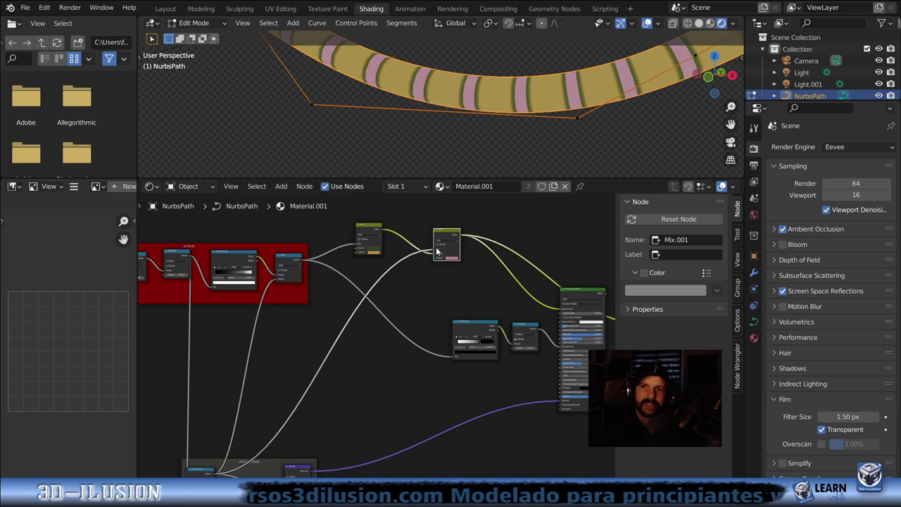
pyautogui.scroll(2, 437, 251)
pyautogui.moveTo(474, 364); pyautogui.dragTo(327, 338, button='middle')
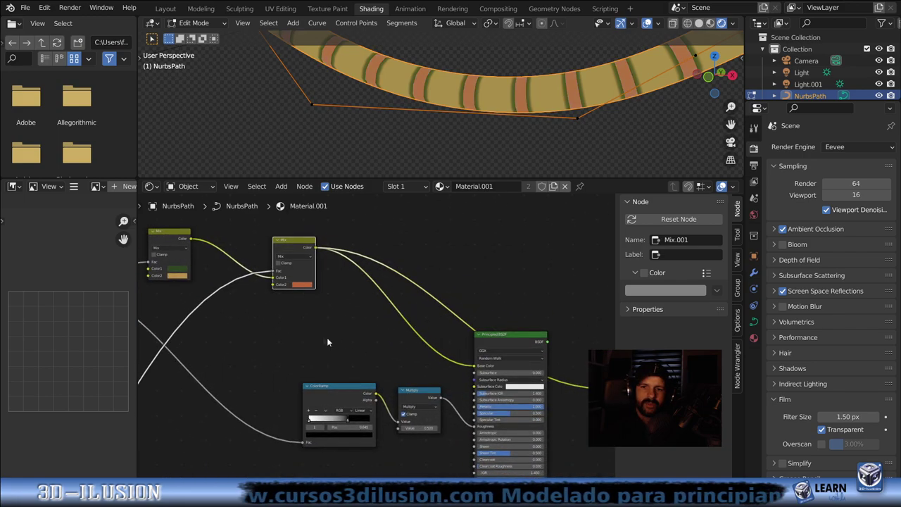
pyautogui.keyDown('ctrl'); pyautogui.keyDown('shift'); pyautogui.click(496, 337); pyautogui.keyUp('shift'); pyautogui.keyUp('ctrl')
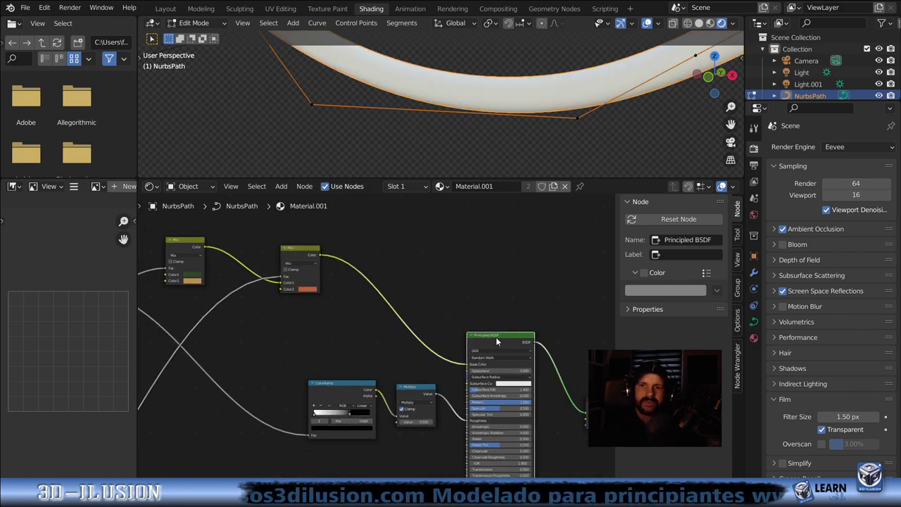
# In the curve's Geometry settings, raise Bevel Resolution from 3 to 6
pyautogui.moveTo(496, 162)
pyautogui.mouseDown(button='middle')
pyautogui.moveTo(529, 158)
pyautogui.moveTo(460, 121)
pyautogui.moveTo(434, 194)
pyautogui.mouseUp(button='middle')
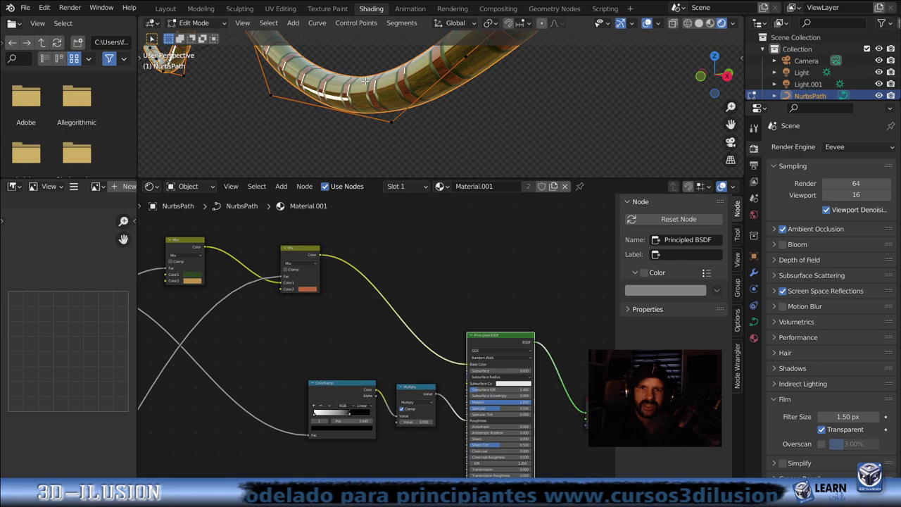
pyautogui.click(754, 321)
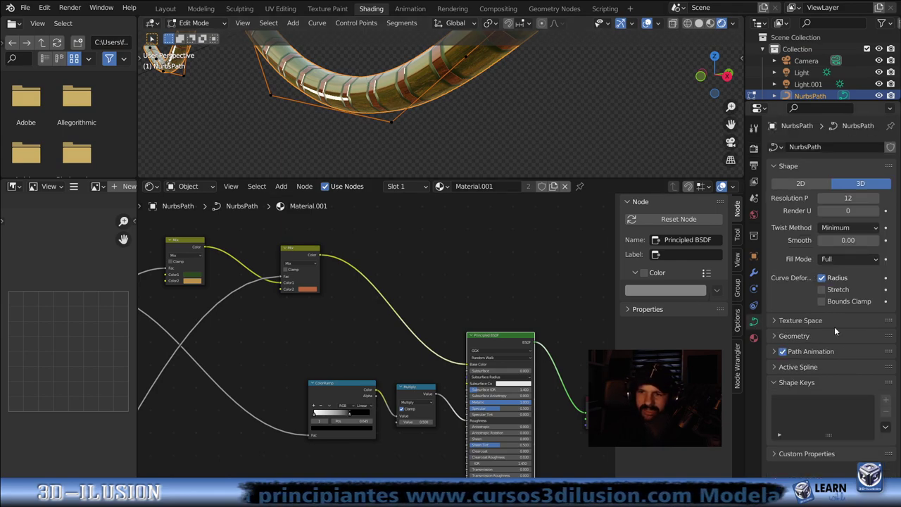
pyautogui.click(813, 336)
pyautogui.scroll(-2, 845, 380)
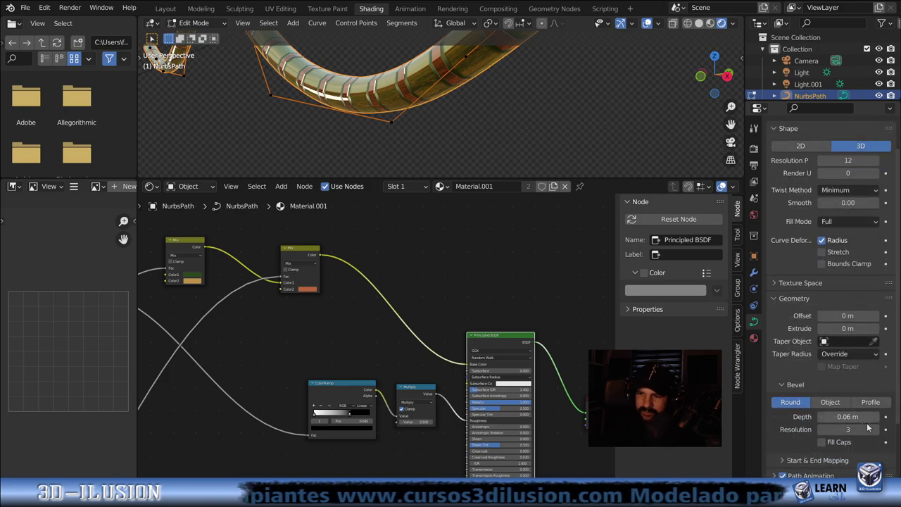
pyautogui.click(876, 429)
pyautogui.click(876, 430)
pyautogui.click(877, 430)
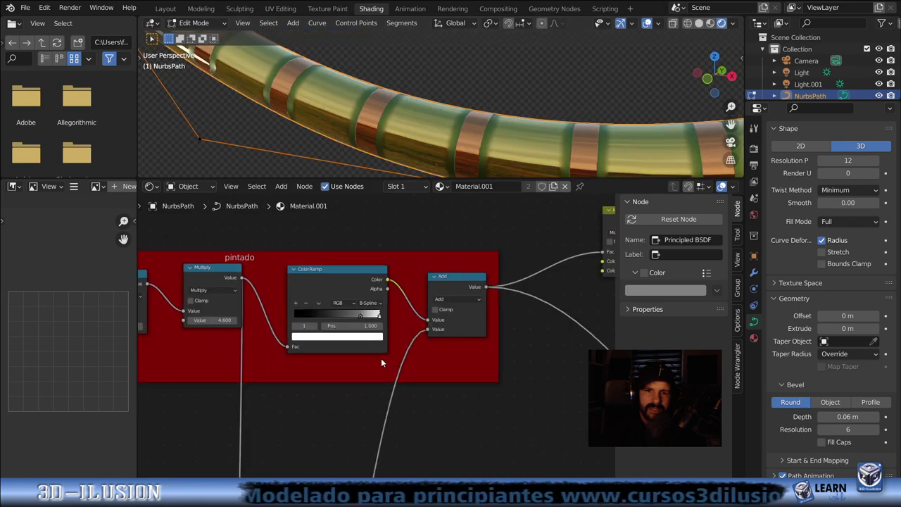
pyautogui.scroll(2, 380, 362)
# Slide the pintado ColorRamp's black stop left and lower the Multiply value to 2.100
pyautogui.moveTo(353, 302); pyautogui.dragTo(334, 306)
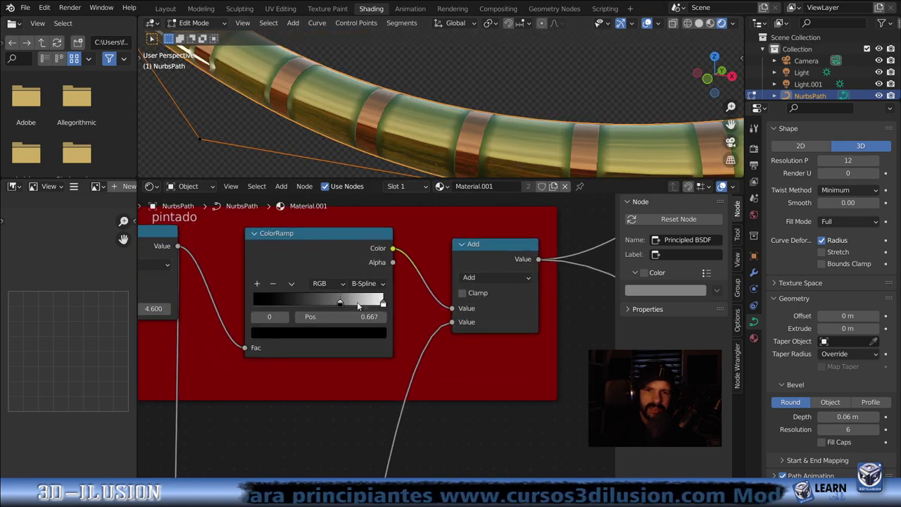
pyautogui.click(383, 303)
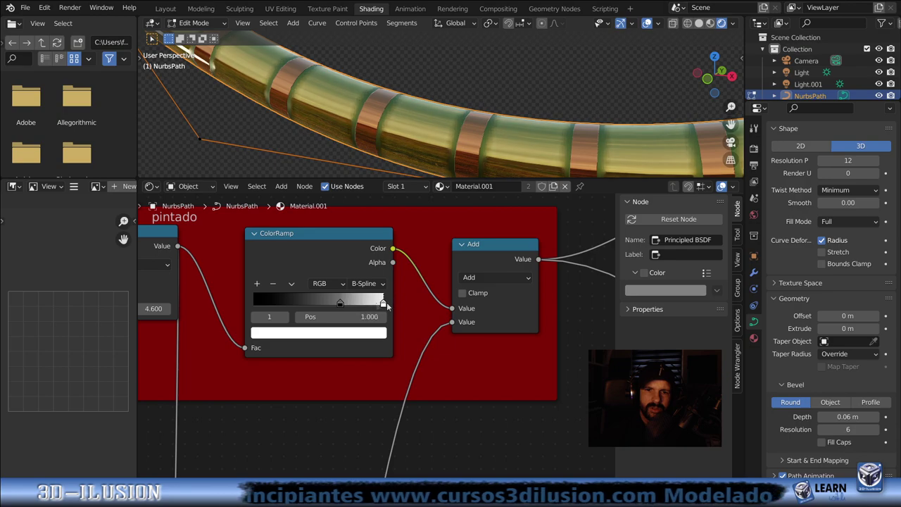
pyautogui.scroll(-1, 306, 300)
pyautogui.scroll(-1, 293, 294)
pyautogui.scroll(-1, 293, 293)
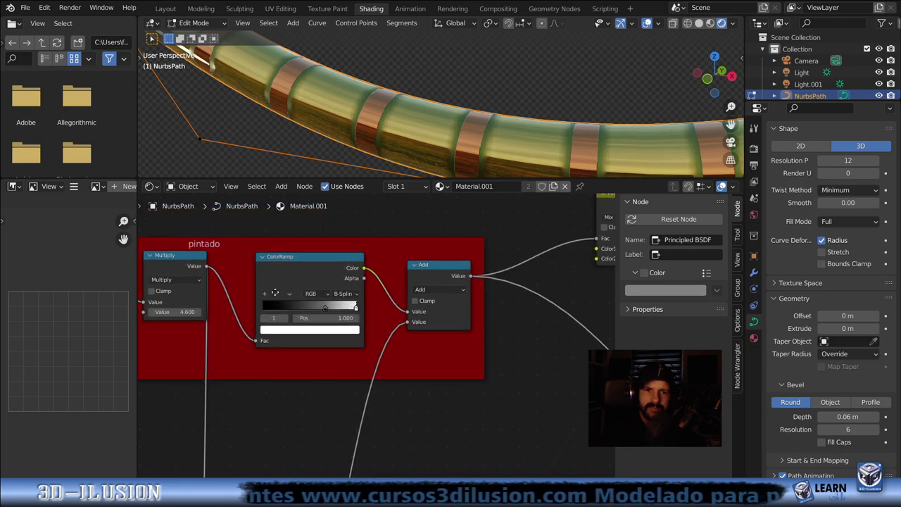
pyautogui.moveTo(147, 315); pyautogui.dragTo(111, 315)
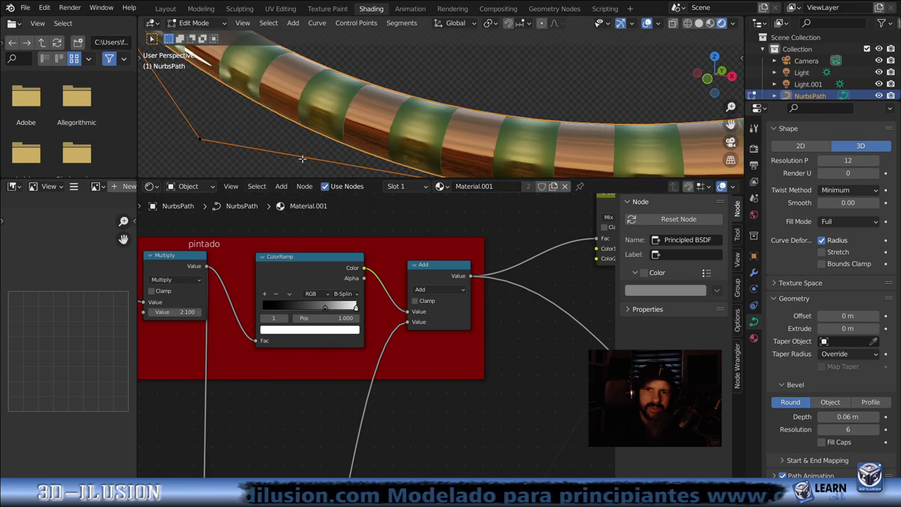
# Orbit and zoom until the curve lies flat across the view to inspect the wider stripes
pyautogui.scroll(-2, 509, 133)
pyautogui.scroll(-2, 508, 133)
pyautogui.scroll(-2, 508, 133)
pyautogui.moveTo(508, 133)
pyautogui.mouseDown(button='middle')
pyautogui.moveTo(469, 144)
pyautogui.moveTo(485, 111)
pyautogui.moveTo(476, 127)
pyautogui.mouseUp(button='middle')
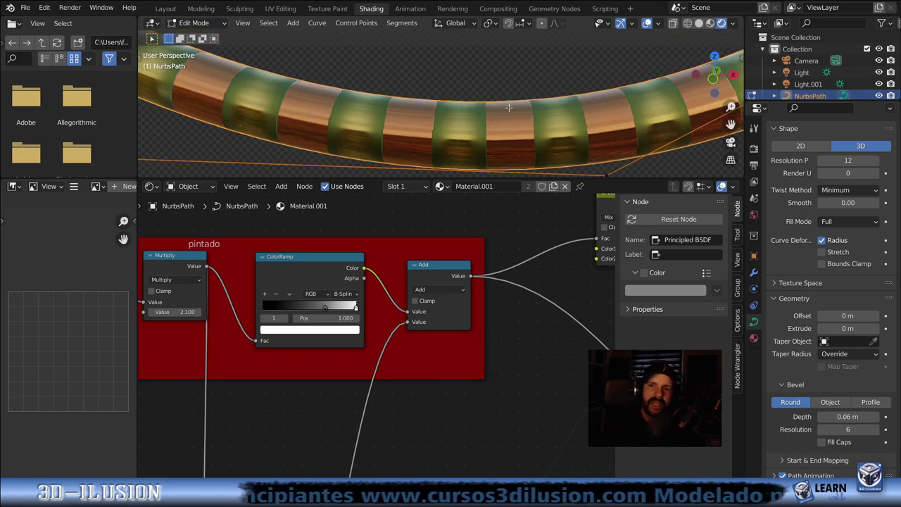
pyautogui.scroll(-2, 507, 135)
pyautogui.scroll(-3, 506, 135)
pyautogui.moveTo(506, 134)
pyautogui.mouseDown(button='middle')
pyautogui.moveTo(470, 134)
pyautogui.moveTo(500, 124)
pyautogui.mouseUp(button='middle')
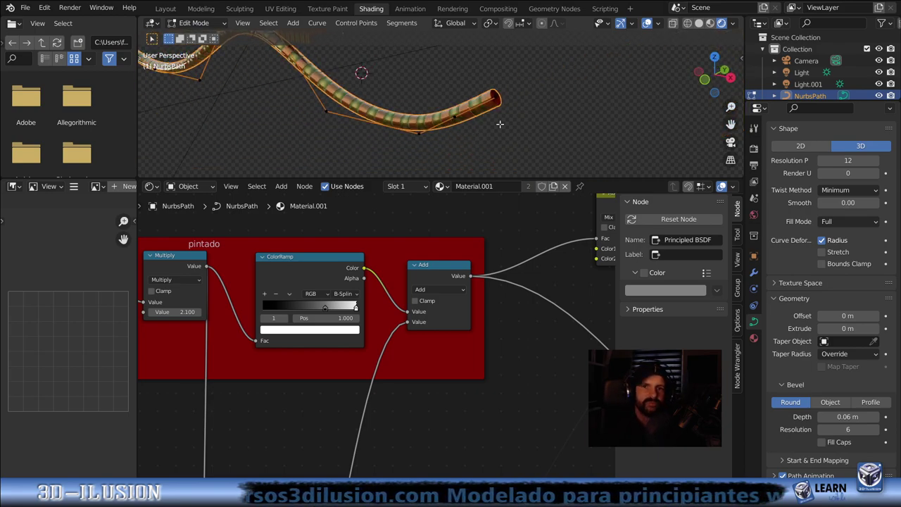
pyautogui.moveTo(476, 127); pyautogui.dragTo(406, 77, button='middle')
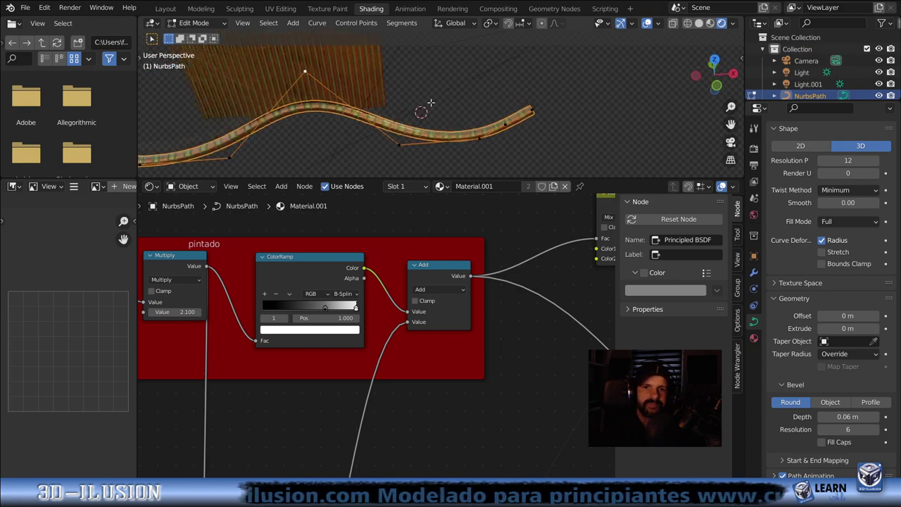
pyautogui.scroll(2, 441, 98)
pyautogui.scroll(2, 441, 112)
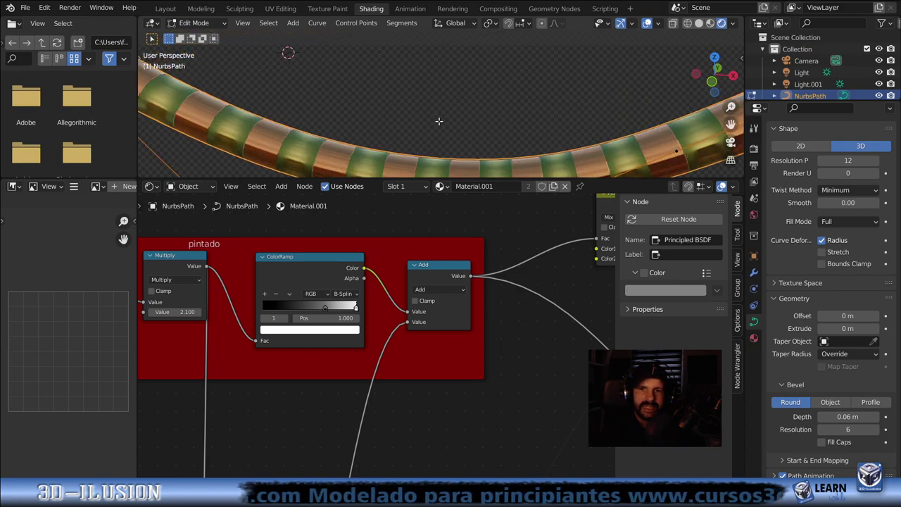
pyautogui.scroll(2, 458, 105)
pyautogui.scroll(2, 484, 94)
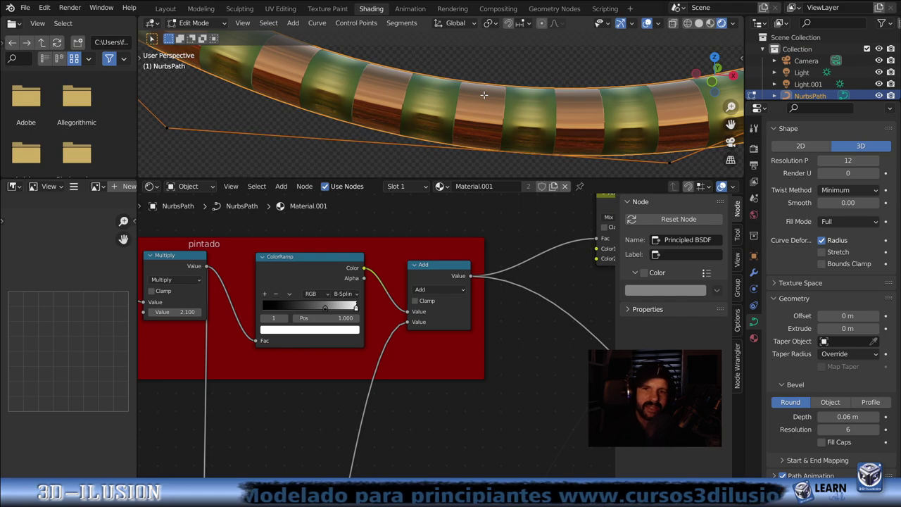
pyautogui.scroll(-2, 506, 320)
pyautogui.scroll(-2, 436, 289)
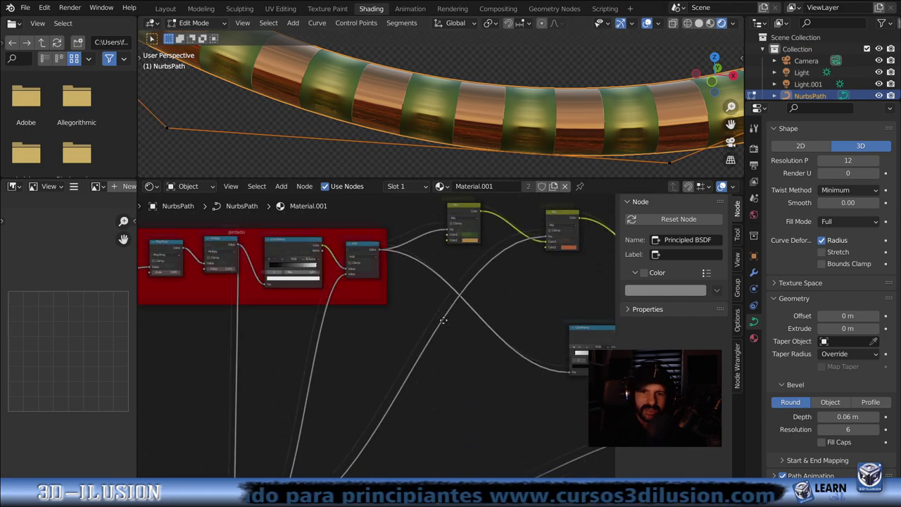
# Add a black stop to the roughness ColorRamp at about 0.333 and adjust the stops around the white band
pyautogui.scroll(-2, 366, 259)
pyautogui.scroll(1, 521, 285)
pyautogui.scroll(2, 521, 285)
pyautogui.scroll(2, 423, 295)
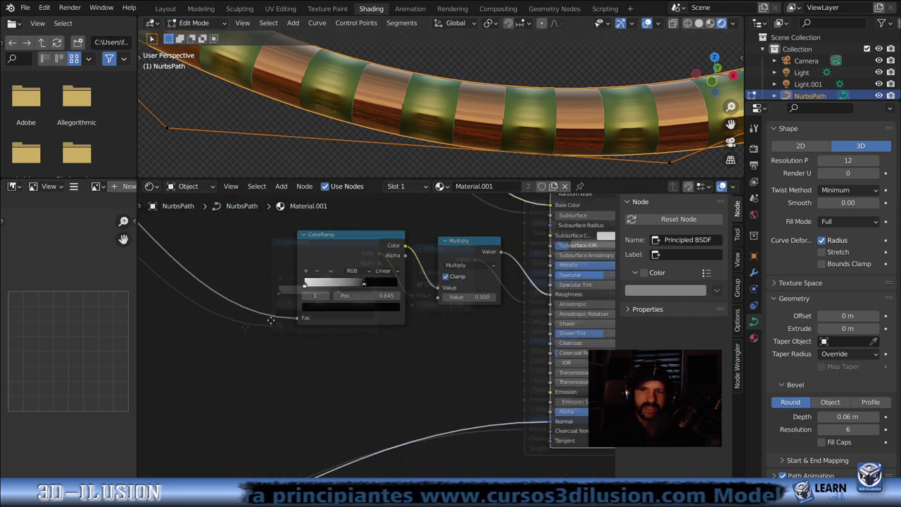
pyautogui.scroll(2, 316, 317)
pyautogui.scroll(2, 275, 328)
pyautogui.scroll(-1, 360, 358)
pyautogui.scroll(1, 319, 235)
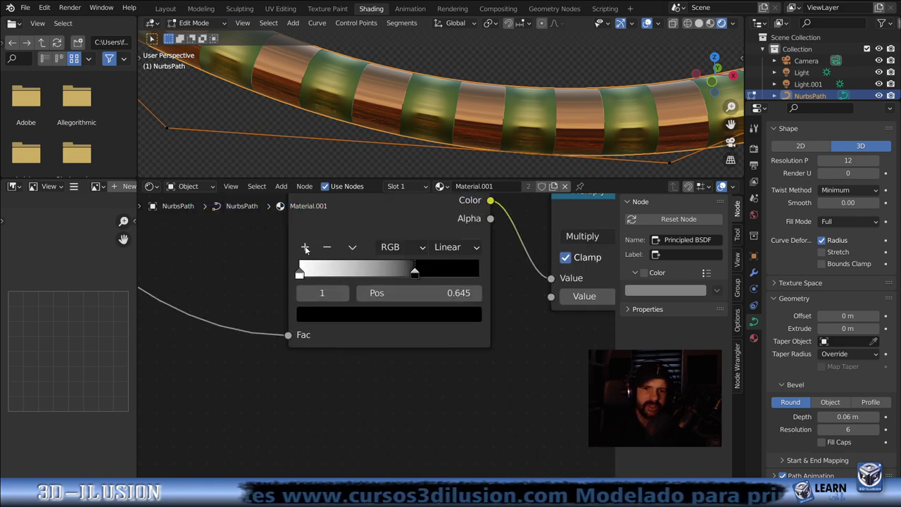
pyautogui.click(305, 247)
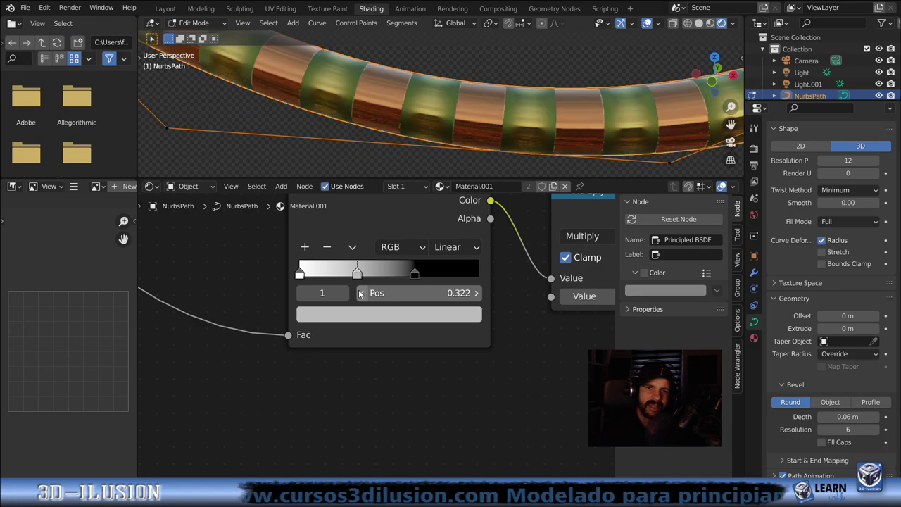
pyautogui.moveTo(357, 277); pyautogui.dragTo(444, 283)
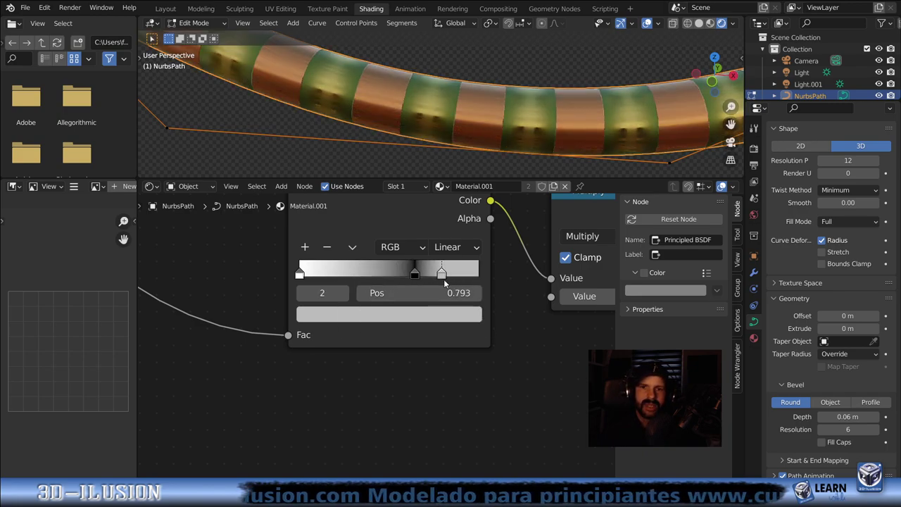
pyautogui.moveTo(446, 283); pyautogui.dragTo(382, 277)
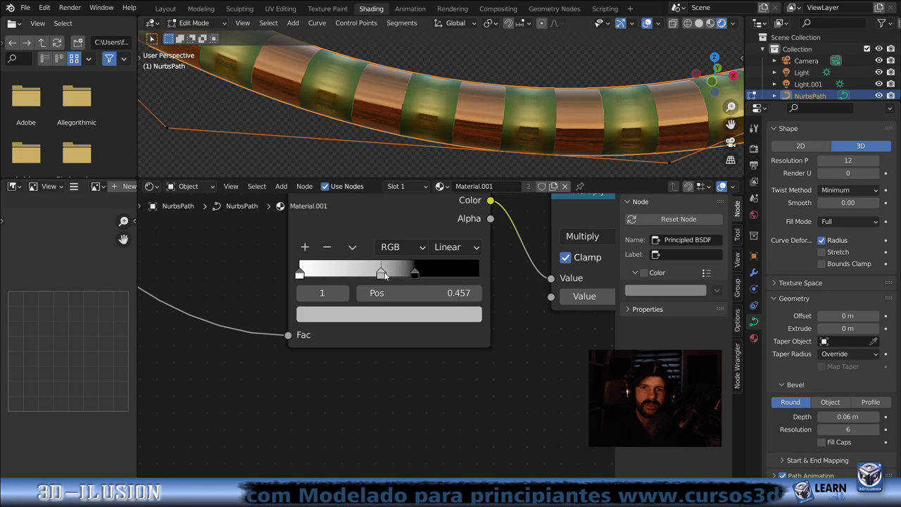
pyautogui.click(389, 314)
pyautogui.moveTo(441, 112); pyautogui.dragTo(441, 195)
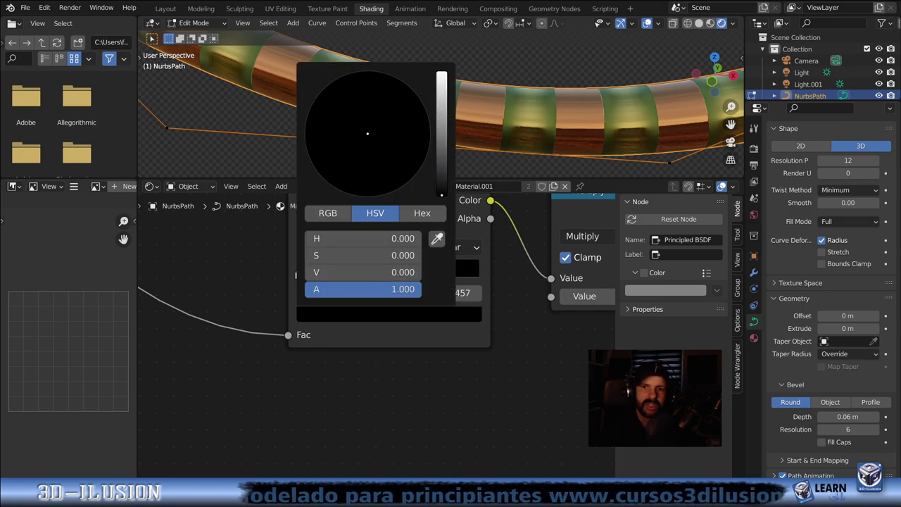
pyautogui.moveTo(382, 275); pyautogui.dragTo(360, 276)
pyautogui.moveTo(300, 275)
pyautogui.mouseDown()
pyautogui.moveTo(373, 269)
pyautogui.moveTo(303, 273)
pyautogui.moveTo(335, 282)
pyautogui.moveTo(450, 273)
pyautogui.mouseUp()
# Add a second black stop near 0.545 and a grey stop near 0.591 to the roughness ramp
pyautogui.click(305, 247)
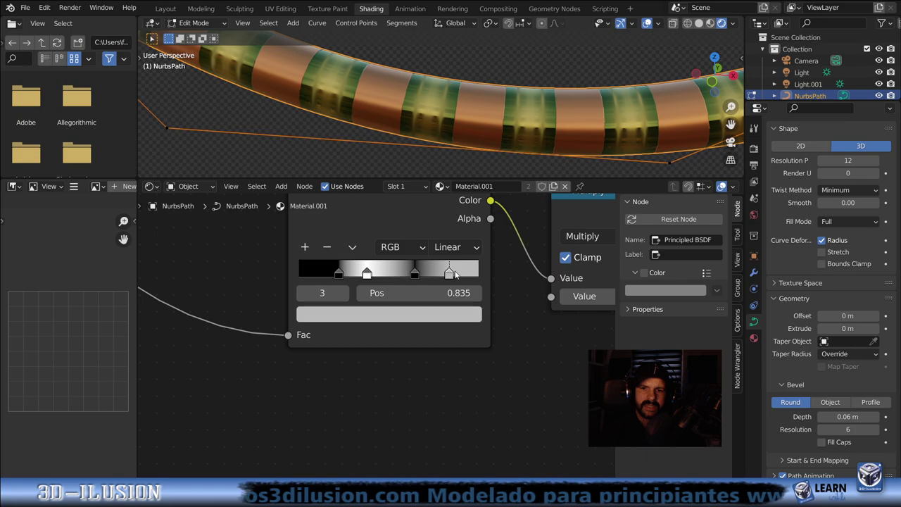
pyautogui.click(414, 316)
pyautogui.moveTo(438, 109); pyautogui.dragTo(441, 194)
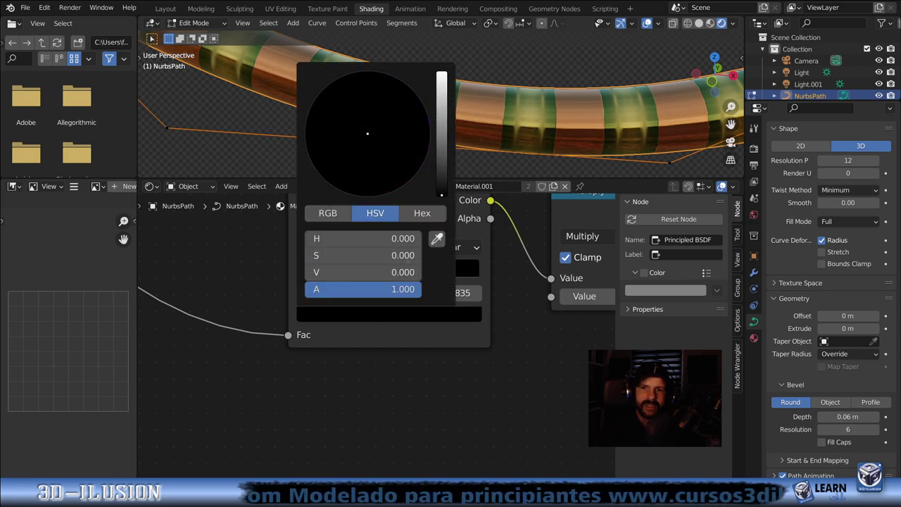
pyautogui.moveTo(450, 273); pyautogui.dragTo(396, 274)
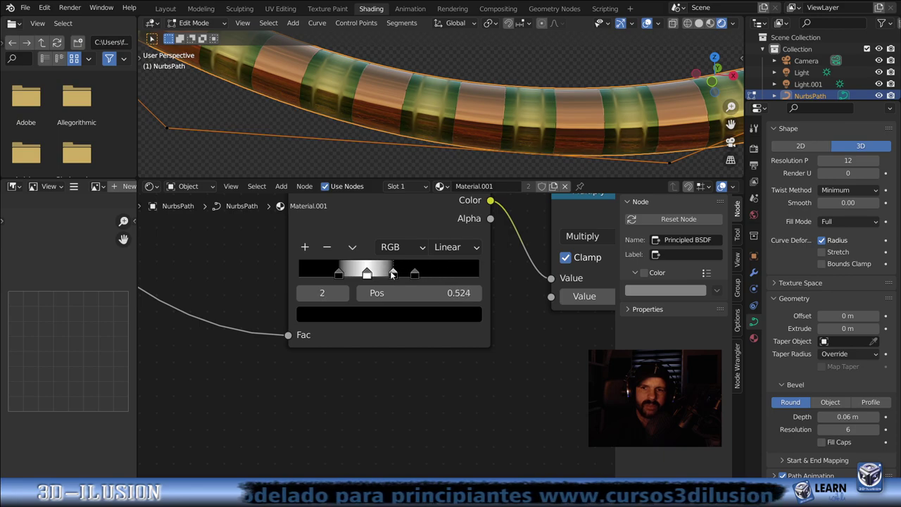
pyautogui.click(312, 250)
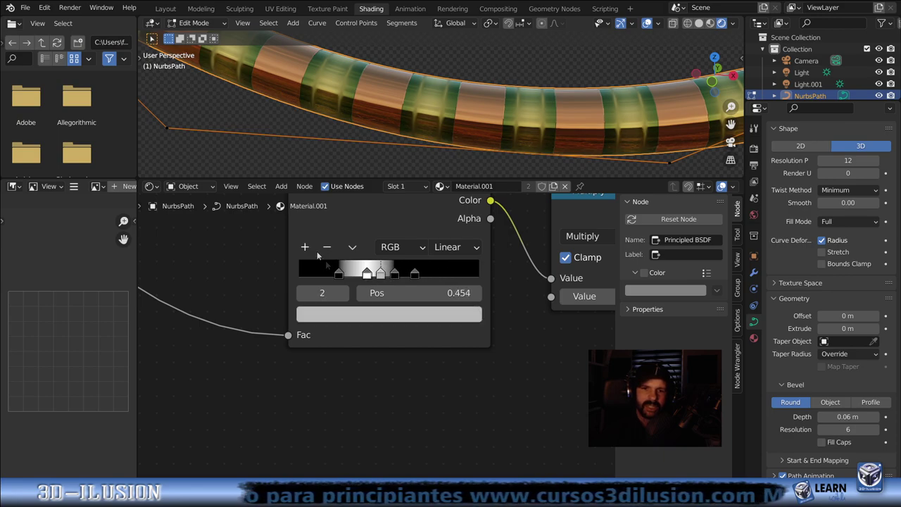
pyautogui.moveTo(380, 274); pyautogui.dragTo(407, 274)
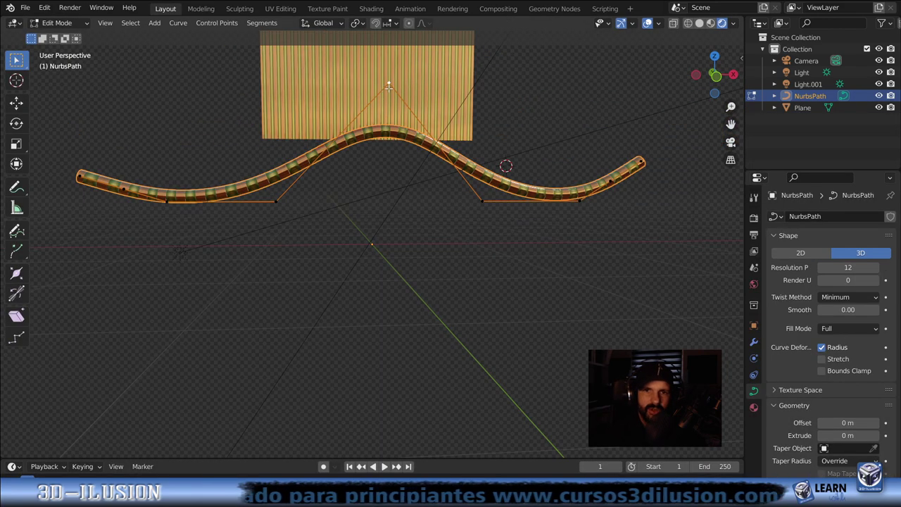
# Delete the reference plane and return to editing the curve's control points
pyautogui.press('Tab')
pyautogui.click(418, 108)
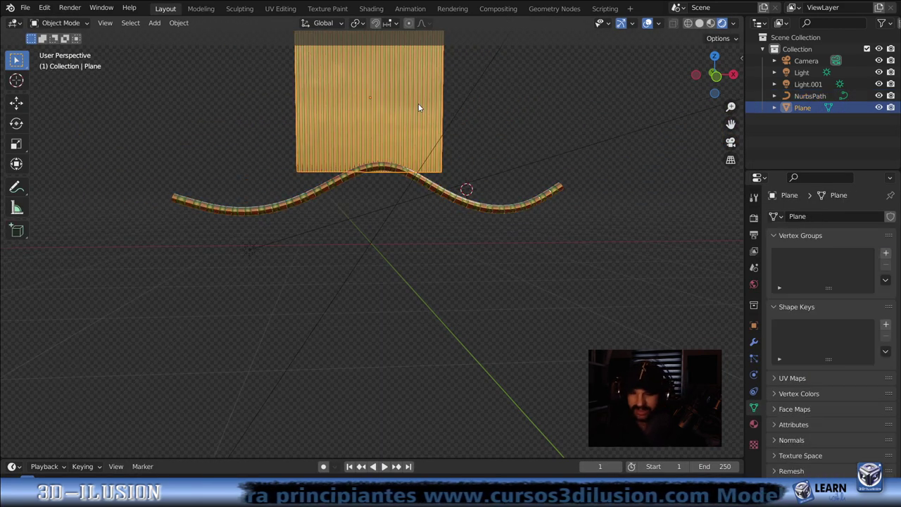
pyautogui.press('Delete')
pyautogui.moveTo(404, 165)
pyautogui.mouseDown(button='middle')
pyautogui.moveTo(386, 181)
pyautogui.moveTo(396, 145)
pyautogui.mouseUp(button='middle')
pyautogui.click(392, 149)
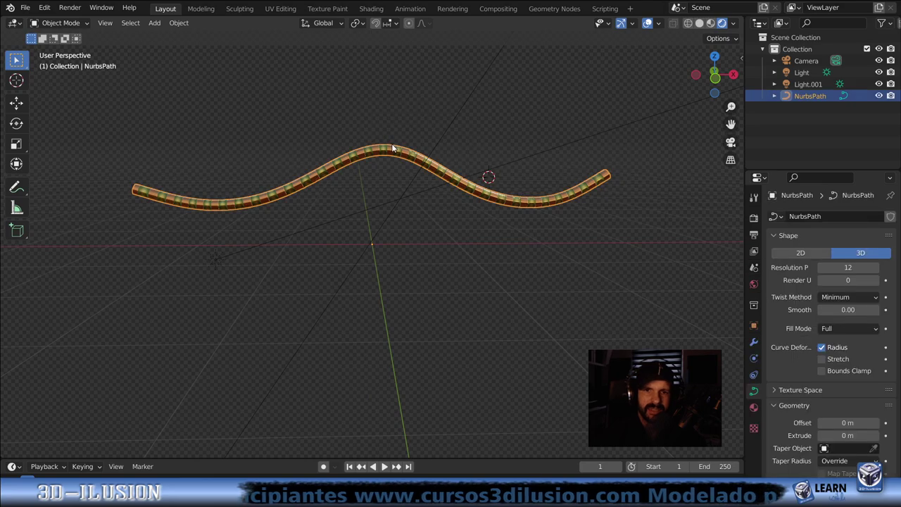
pyautogui.press('Tab')
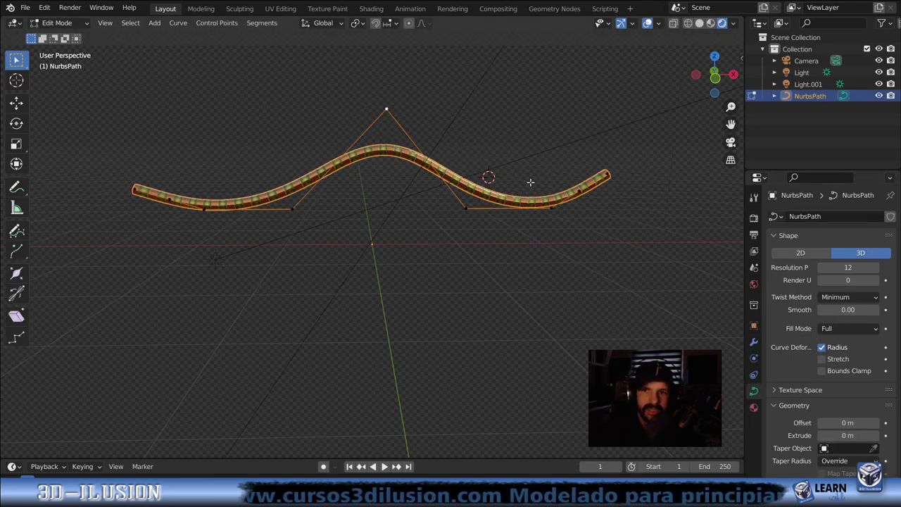
# Extrude the curve end three times so it hooks over and curls down into a loop
pyautogui.keyDown('shift'); pyautogui.moveTo(614, 174); pyautogui.dragTo(566, 197, button='middle'); pyautogui.keyUp('shift')
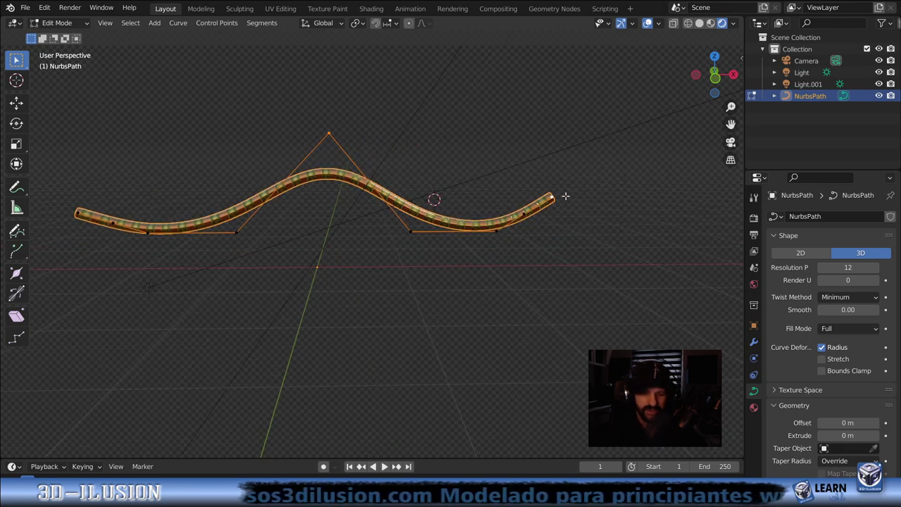
pyautogui.press('g')
pyautogui.press('Escape')
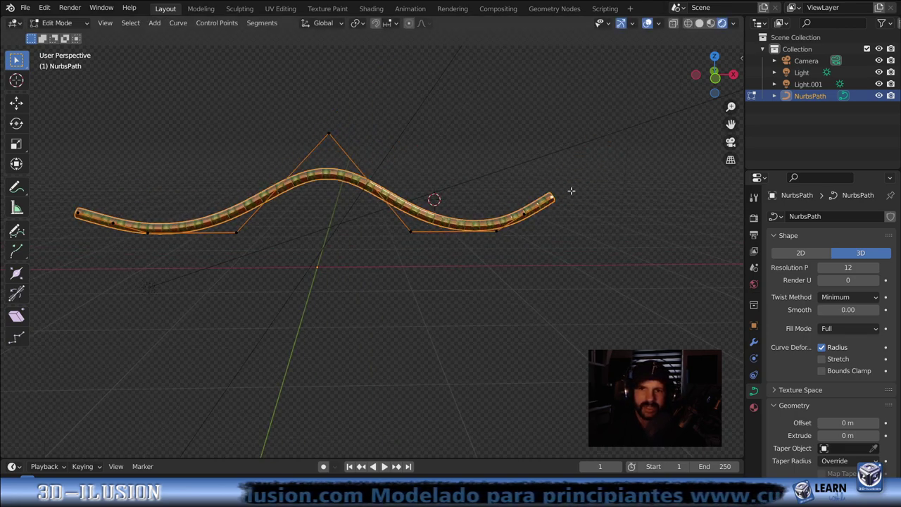
pyautogui.press('e')
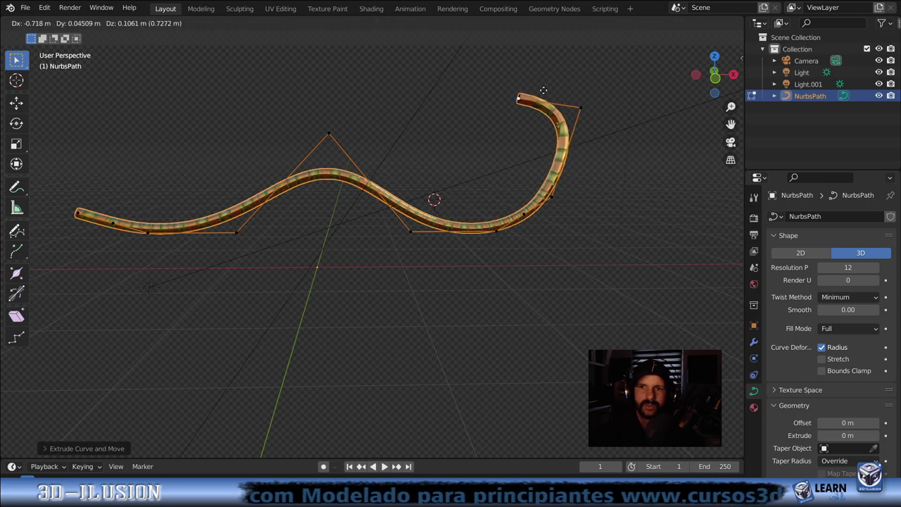
pyautogui.click(466, 93)
pyautogui.press('e')
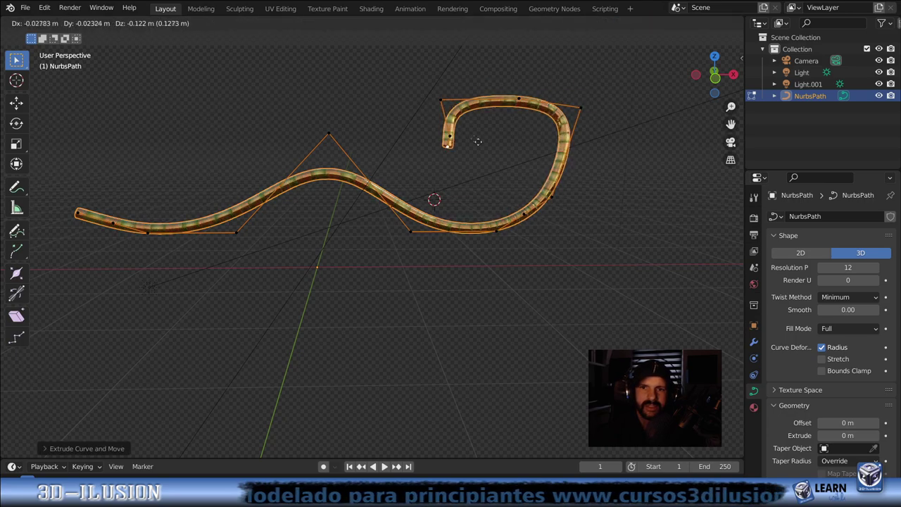
pyautogui.click(518, 179)
pyautogui.press('e')
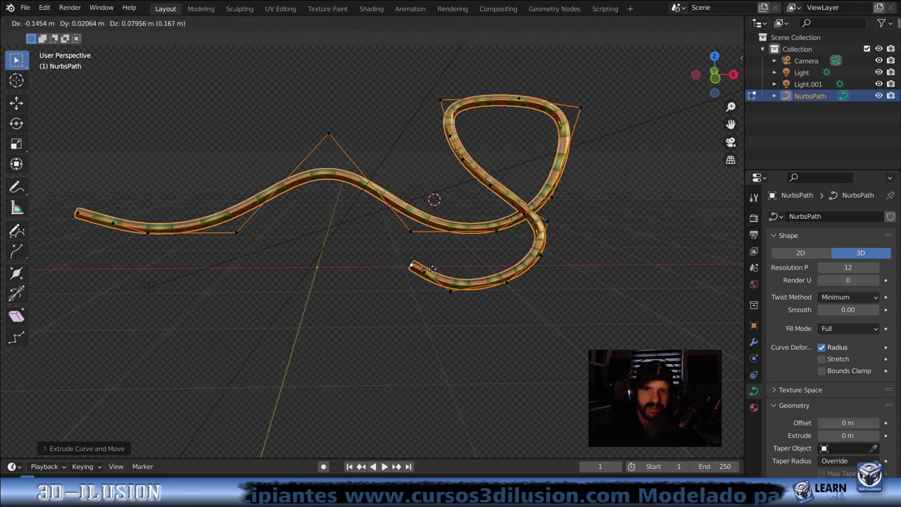
pyautogui.click(425, 236)
pyautogui.moveTo(425, 236)
pyautogui.mouseDown(button='middle')
pyautogui.moveTo(446, 209)
pyautogui.moveTo(298, 240)
pyautogui.mouseUp(button='middle')
pyautogui.scroll(5, 298, 239)
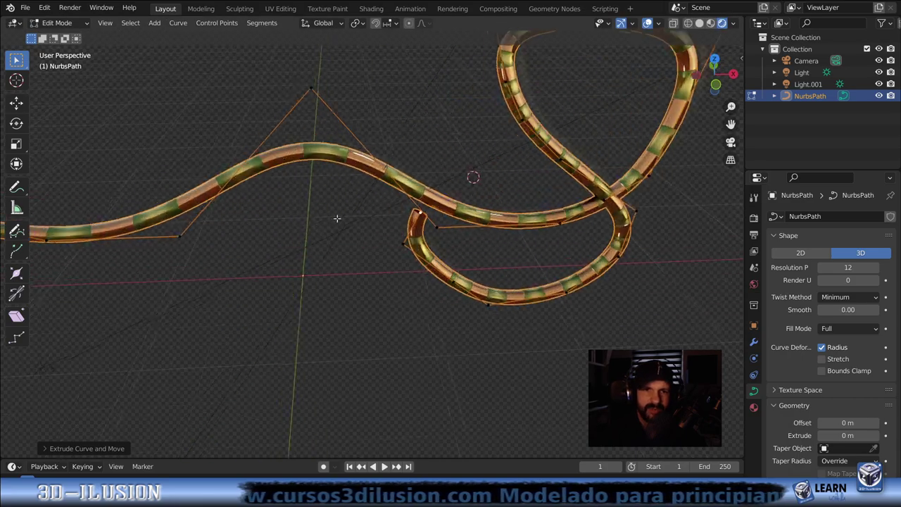
# Subdivide a segment on the left stretch and lower a control point to reshape the curve
pyautogui.click(358, 277)
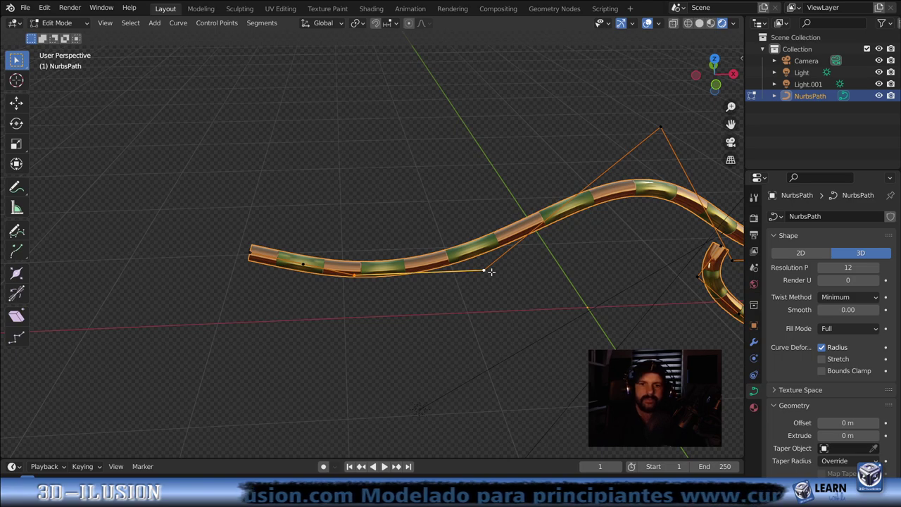
pyautogui.rightClick(354, 177)
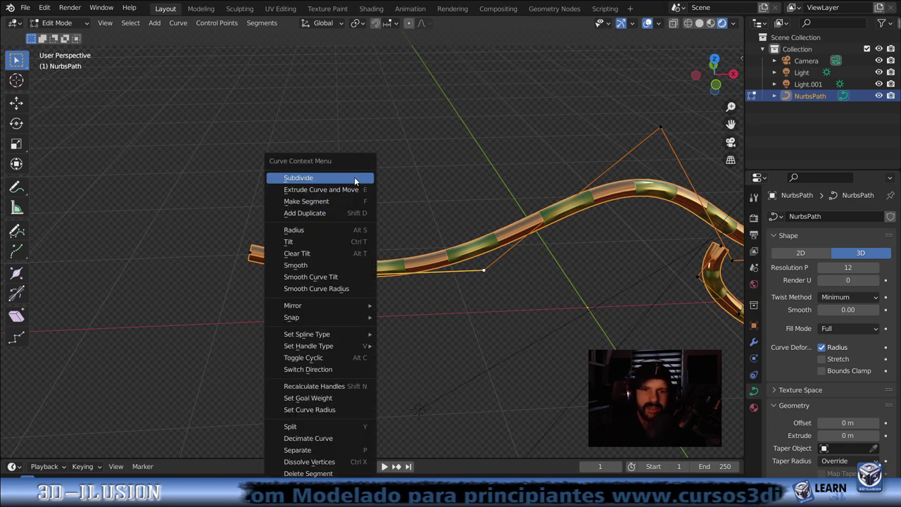
pyautogui.click(354, 177)
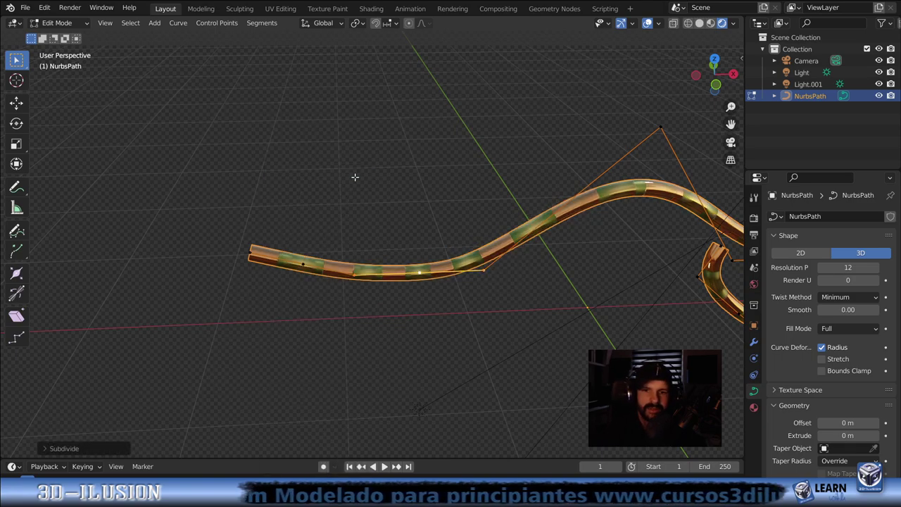
pyautogui.click(370, 274)
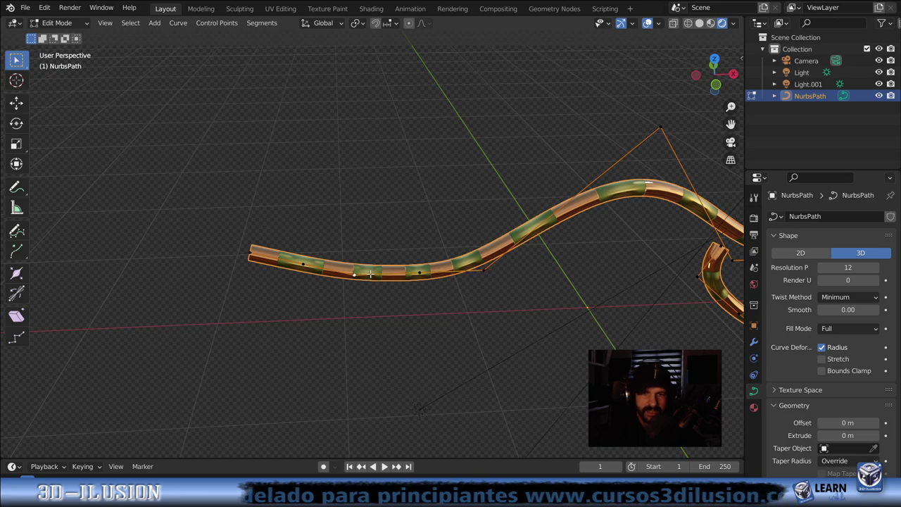
pyautogui.press('g')
pyautogui.click(427, 305)
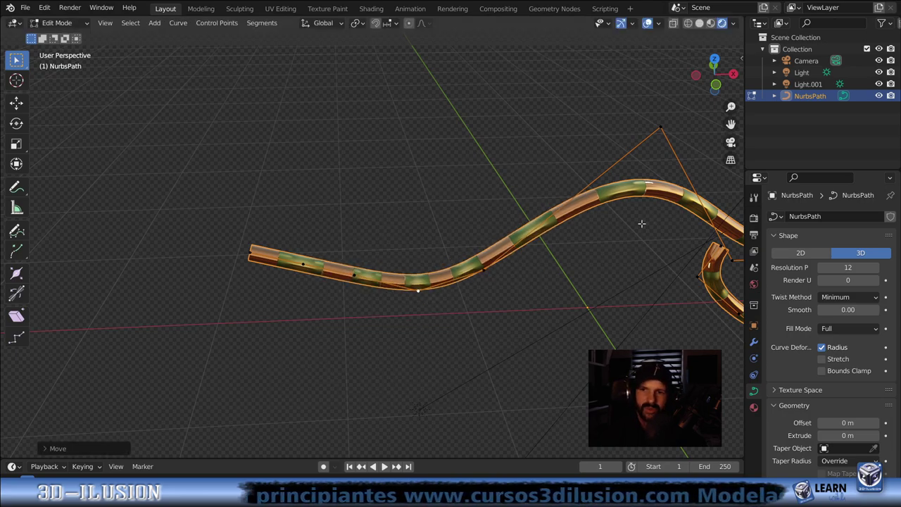
# Subdivide the segment at the curve's dip, then switch to the Shading workspace
pyautogui.moveTo(642, 224); pyautogui.dragTo(492, 210, button='middle')
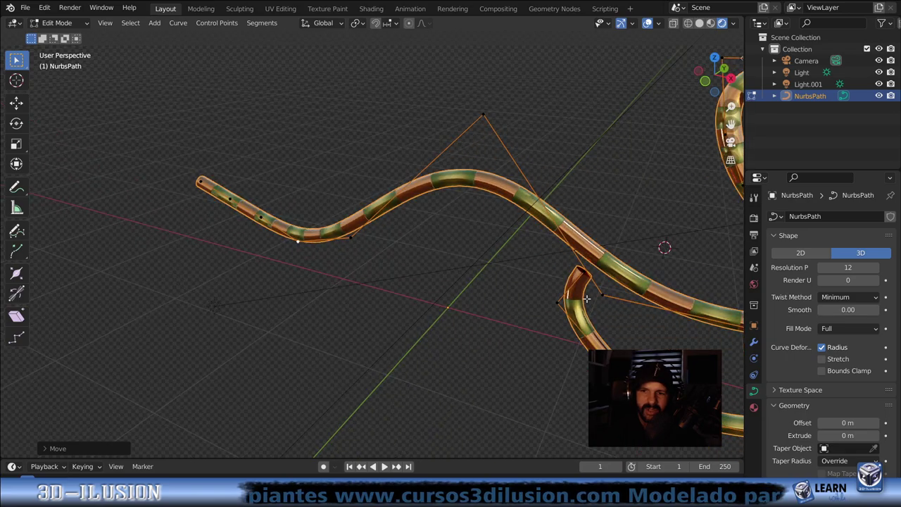
pyautogui.click(586, 299)
pyautogui.click(373, 241)
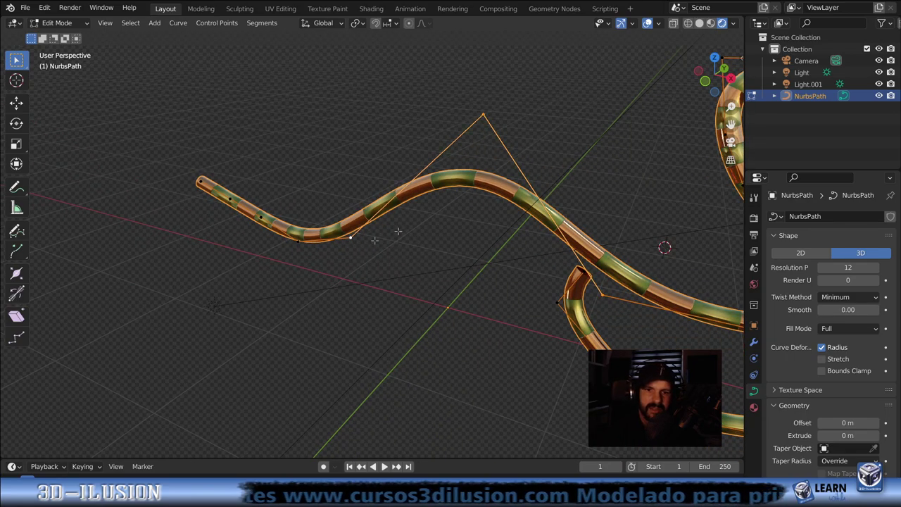
pyautogui.rightClick(495, 197)
pyautogui.click(439, 185)
pyautogui.moveTo(439, 186)
pyautogui.mouseDown(button='middle')
pyautogui.moveTo(568, 252)
pyautogui.moveTo(560, 250)
pyautogui.mouseUp(button='middle')
pyautogui.scroll(-3, 569, 252)
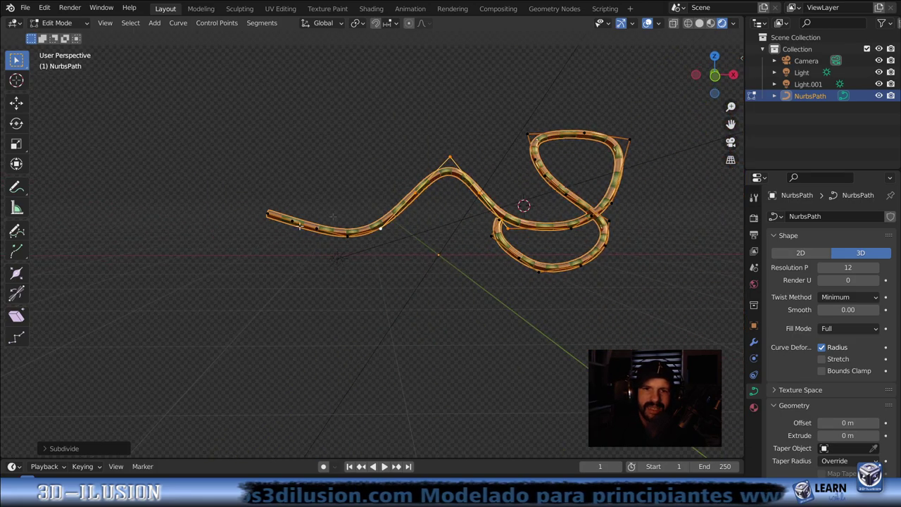
pyautogui.click(371, 9)
pyautogui.scroll(-2, 425, 295)
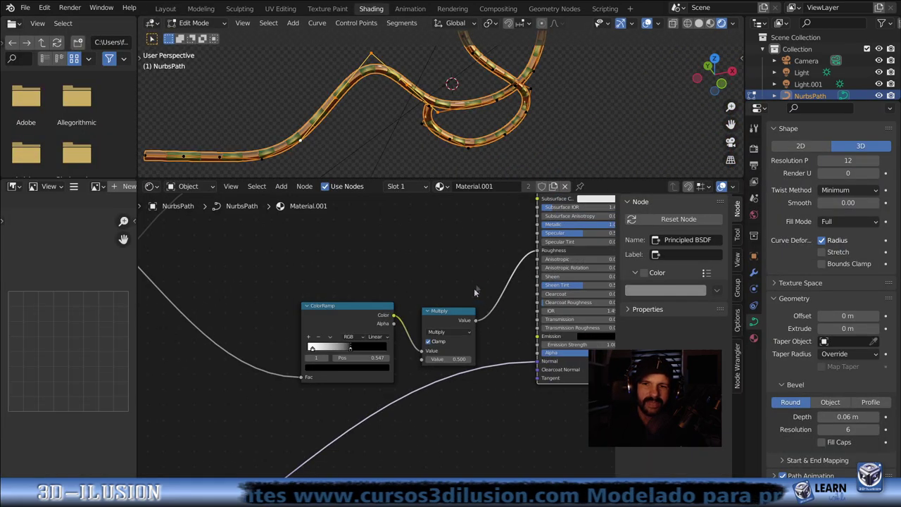
# Change the second Mix node's Color2 from orange to deep blue
pyautogui.scroll(-2, 426, 294)
pyautogui.scroll(-2, 425, 295)
pyautogui.scroll(2, 425, 294)
pyautogui.scroll(2, 511, 307)
pyautogui.scroll(2, 422, 316)
pyautogui.scroll(2, 361, 323)
pyautogui.scroll(1, 360, 324)
pyautogui.moveTo(443, 77); pyautogui.dragTo(442, 69, button='middle')
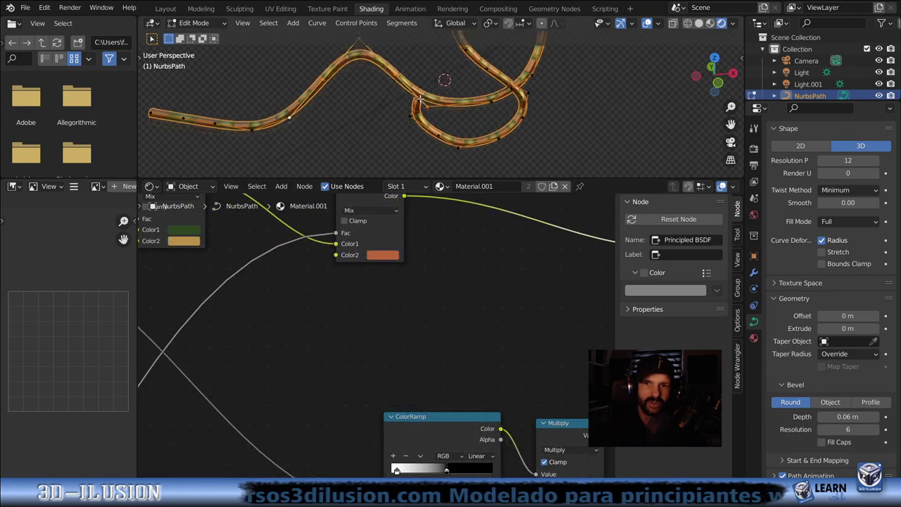
pyautogui.scroll(3, 423, 98)
pyautogui.moveTo(422, 99)
pyautogui.mouseDown(button='middle')
pyautogui.moveTo(408, 91)
pyautogui.moveTo(405, 106)
pyautogui.mouseUp(button='middle')
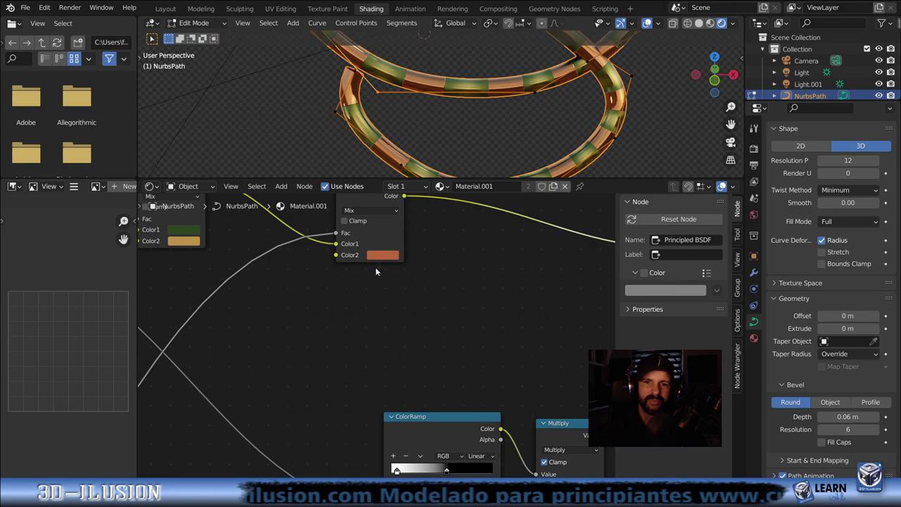
pyautogui.click(384, 255)
pyautogui.moveTo(420, 158); pyautogui.dragTo(427, 126)
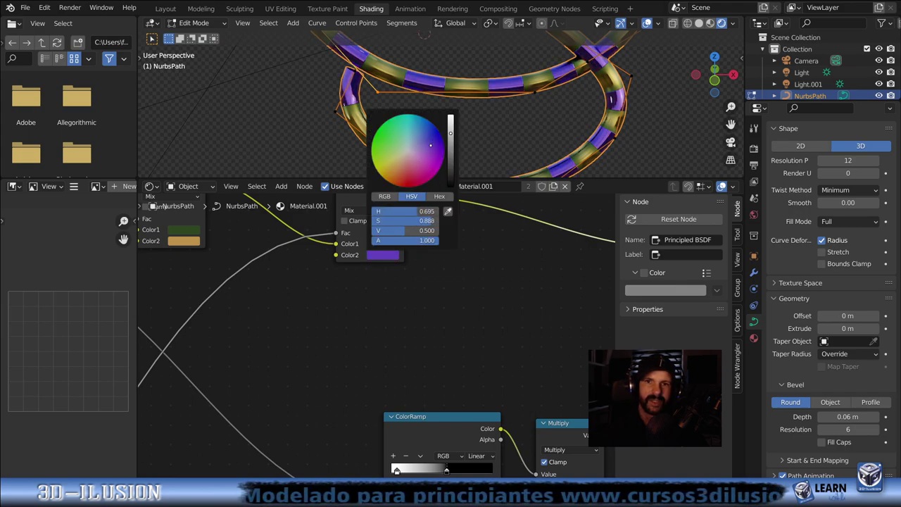
pyautogui.moveTo(427, 127); pyautogui.dragTo(430, 131)
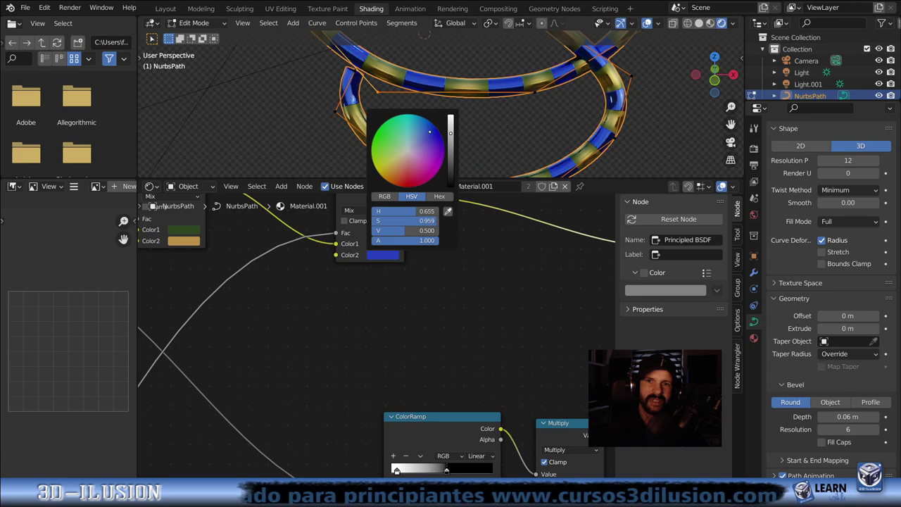
pyautogui.scroll(-1, 446, 319)
pyautogui.scroll(-2, 445, 309)
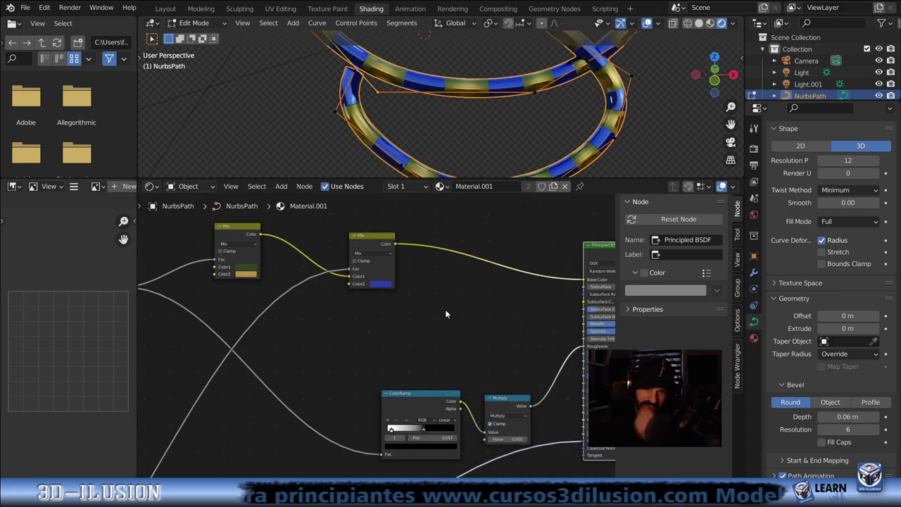
pyautogui.scroll(-1, 403, 297)
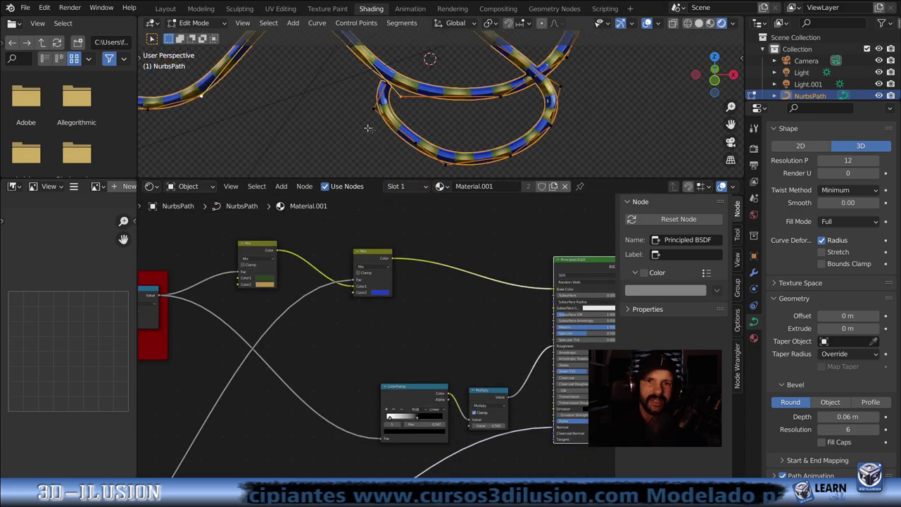
pyautogui.scroll(-3, 380, 157)
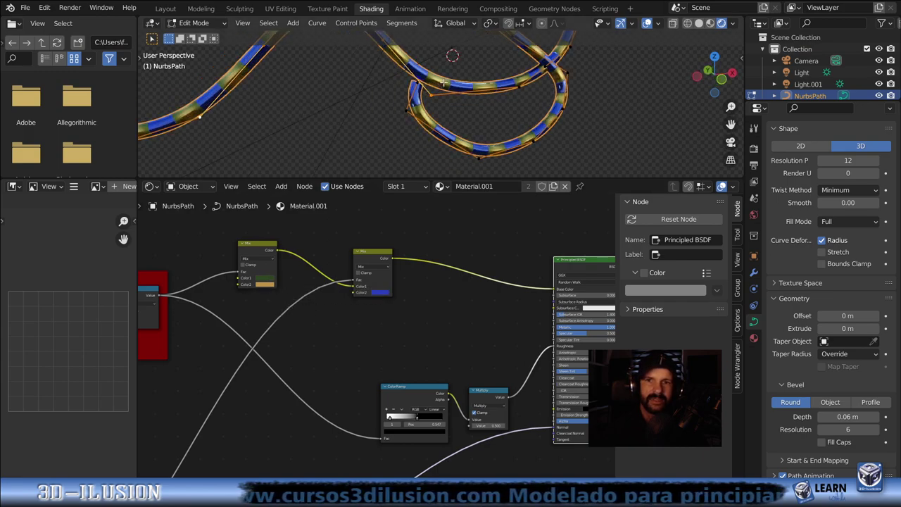
# Set the first Mix colour to bright green and raise the pintado Multiply value to 92.700
pyautogui.click(262, 283)
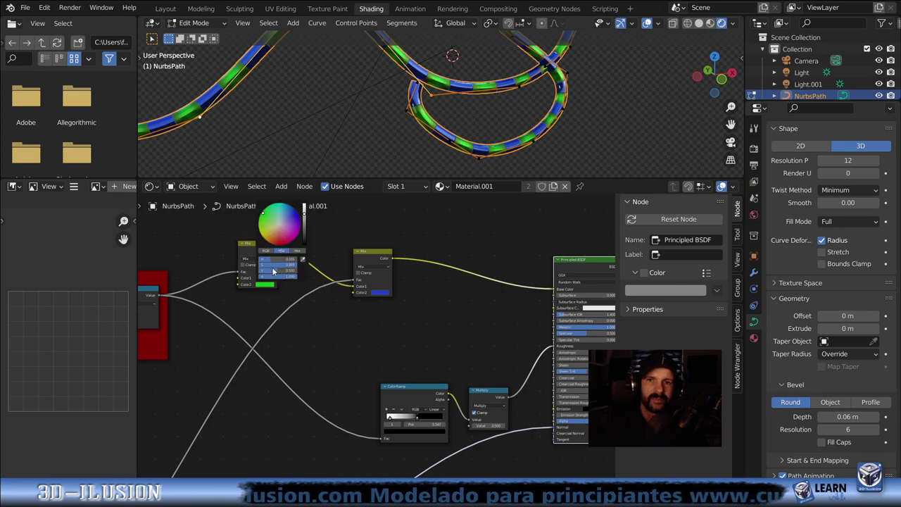
pyautogui.moveTo(273, 271); pyautogui.dragTo(395, 301, button='middle')
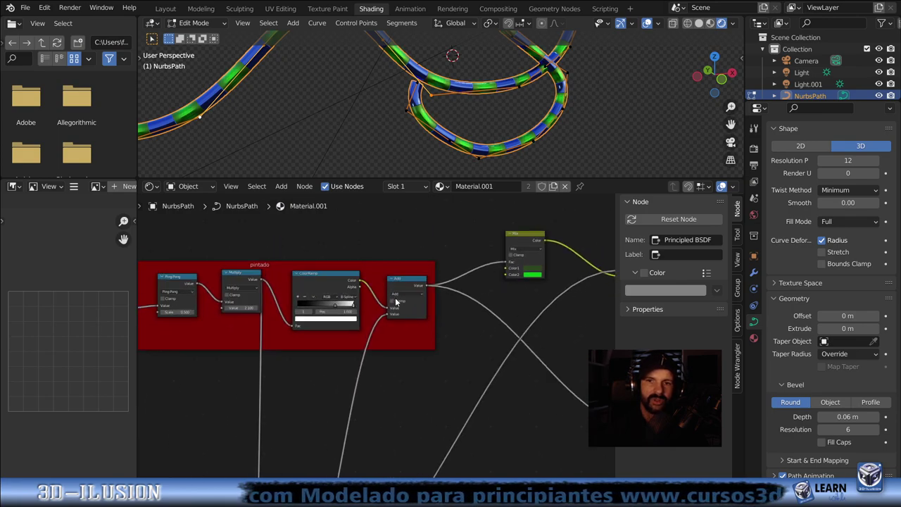
pyautogui.scroll(-2, 398, 318)
pyautogui.scroll(-2, 397, 318)
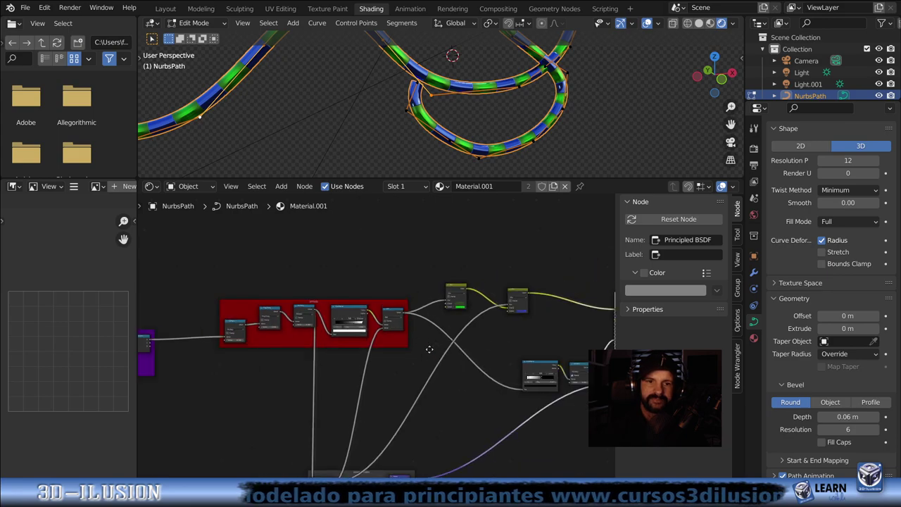
pyautogui.moveTo(239, 352); pyautogui.dragTo(451, 351, button='middle')
pyautogui.scroll(2, 464, 352)
pyautogui.scroll(2, 422, 330)
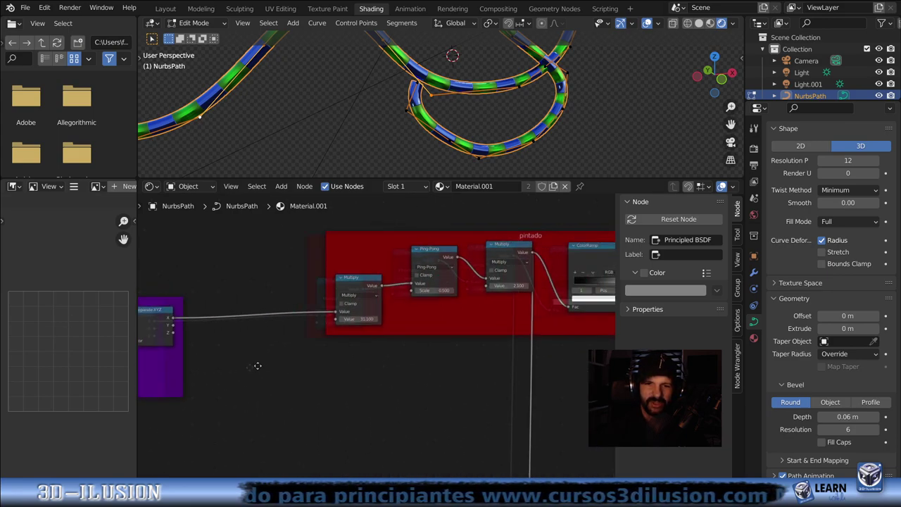
pyautogui.scroll(2, 352, 324)
pyautogui.moveTo(310, 317); pyautogui.dragTo(394, 317)
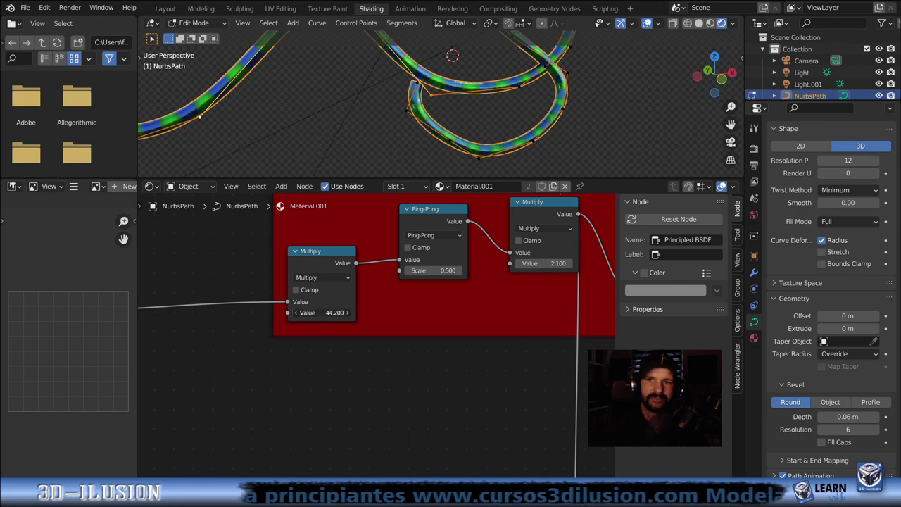
pyautogui.moveTo(335, 312); pyautogui.dragTo(309, 313)
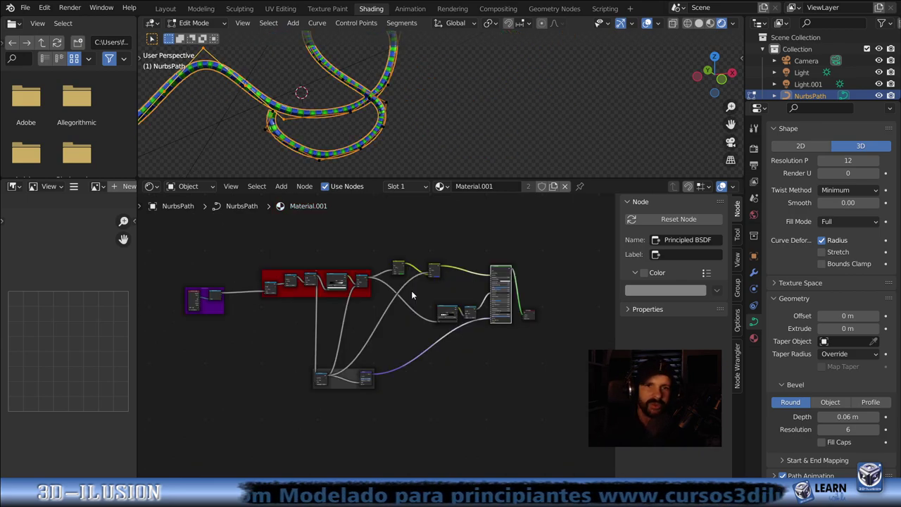
pyautogui.scroll(1, 411, 290)
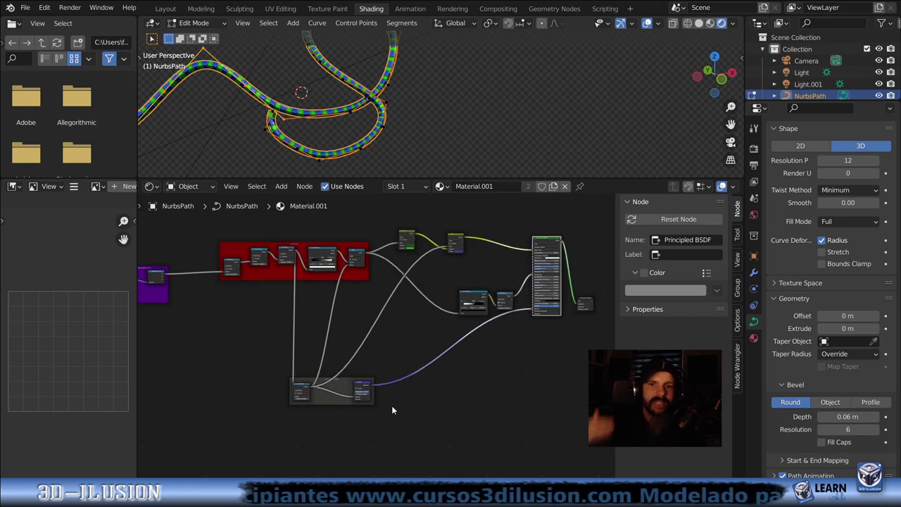